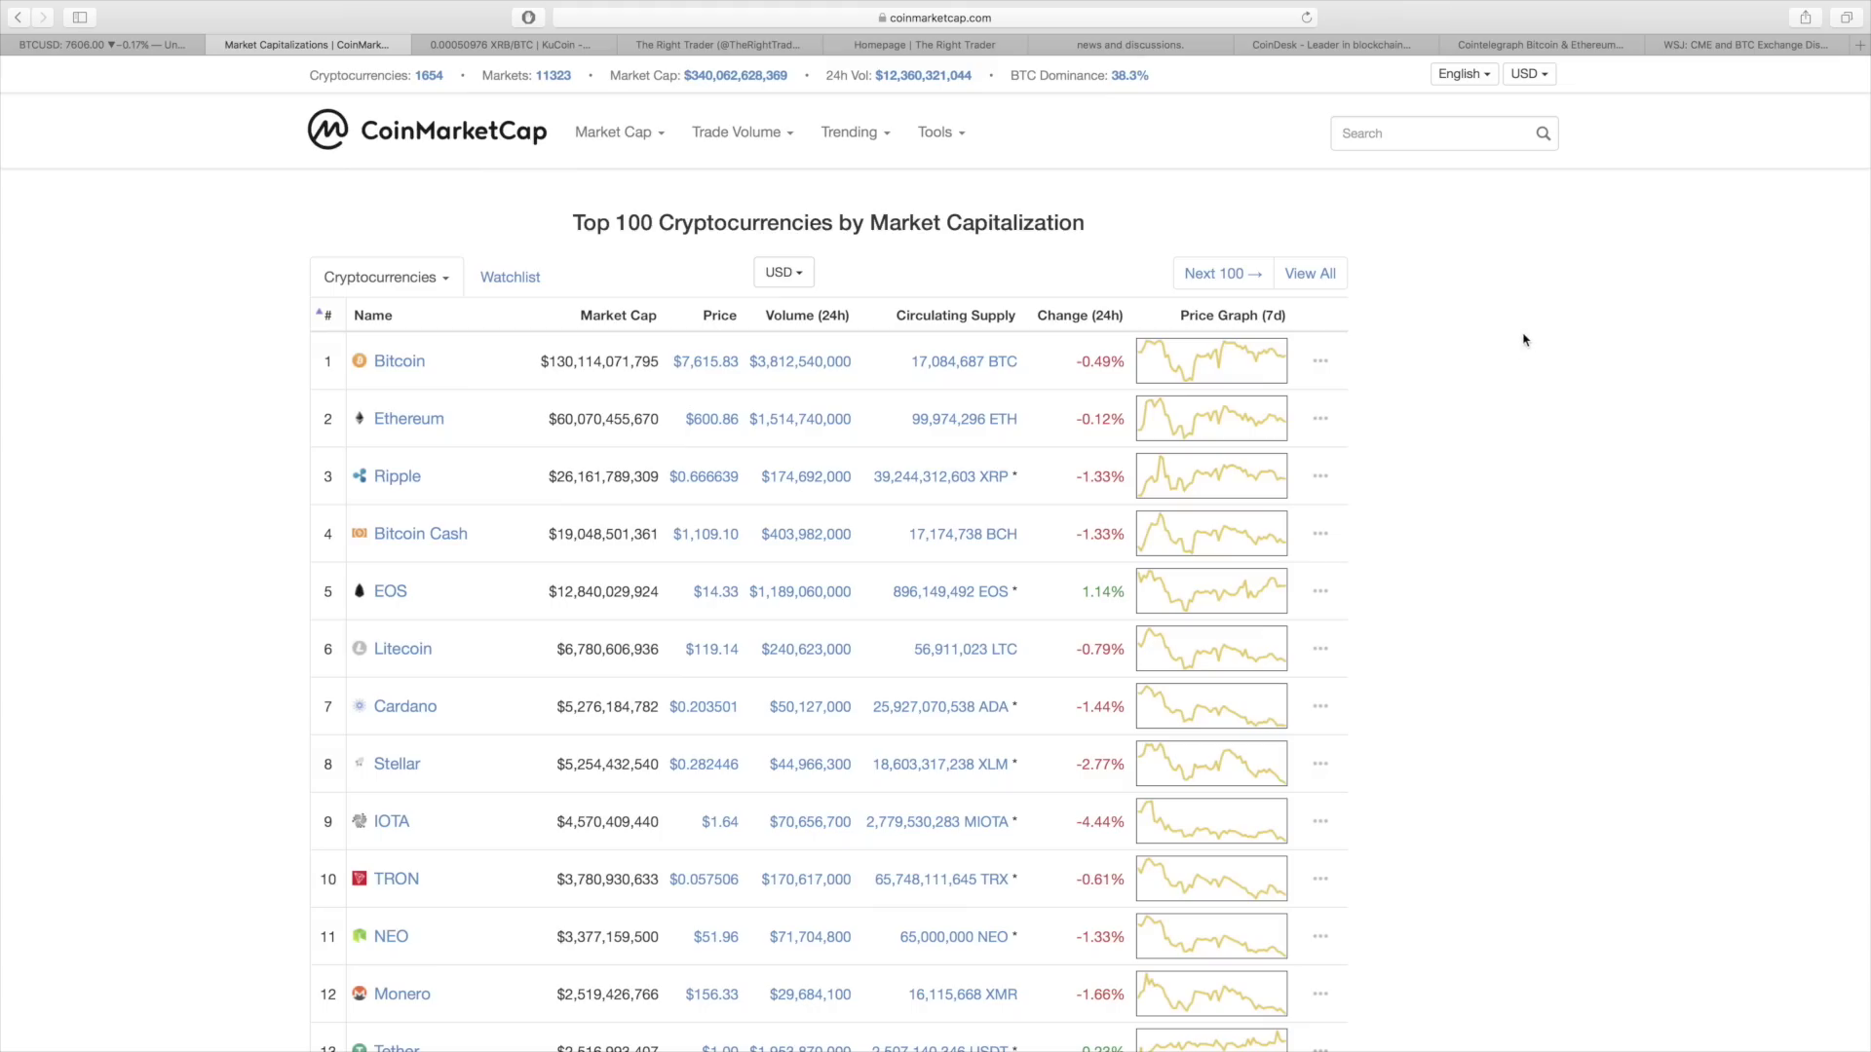
- Bring up the BTCUSD chart tab
{"action": "left_click", "coordinate": [151, 44]}
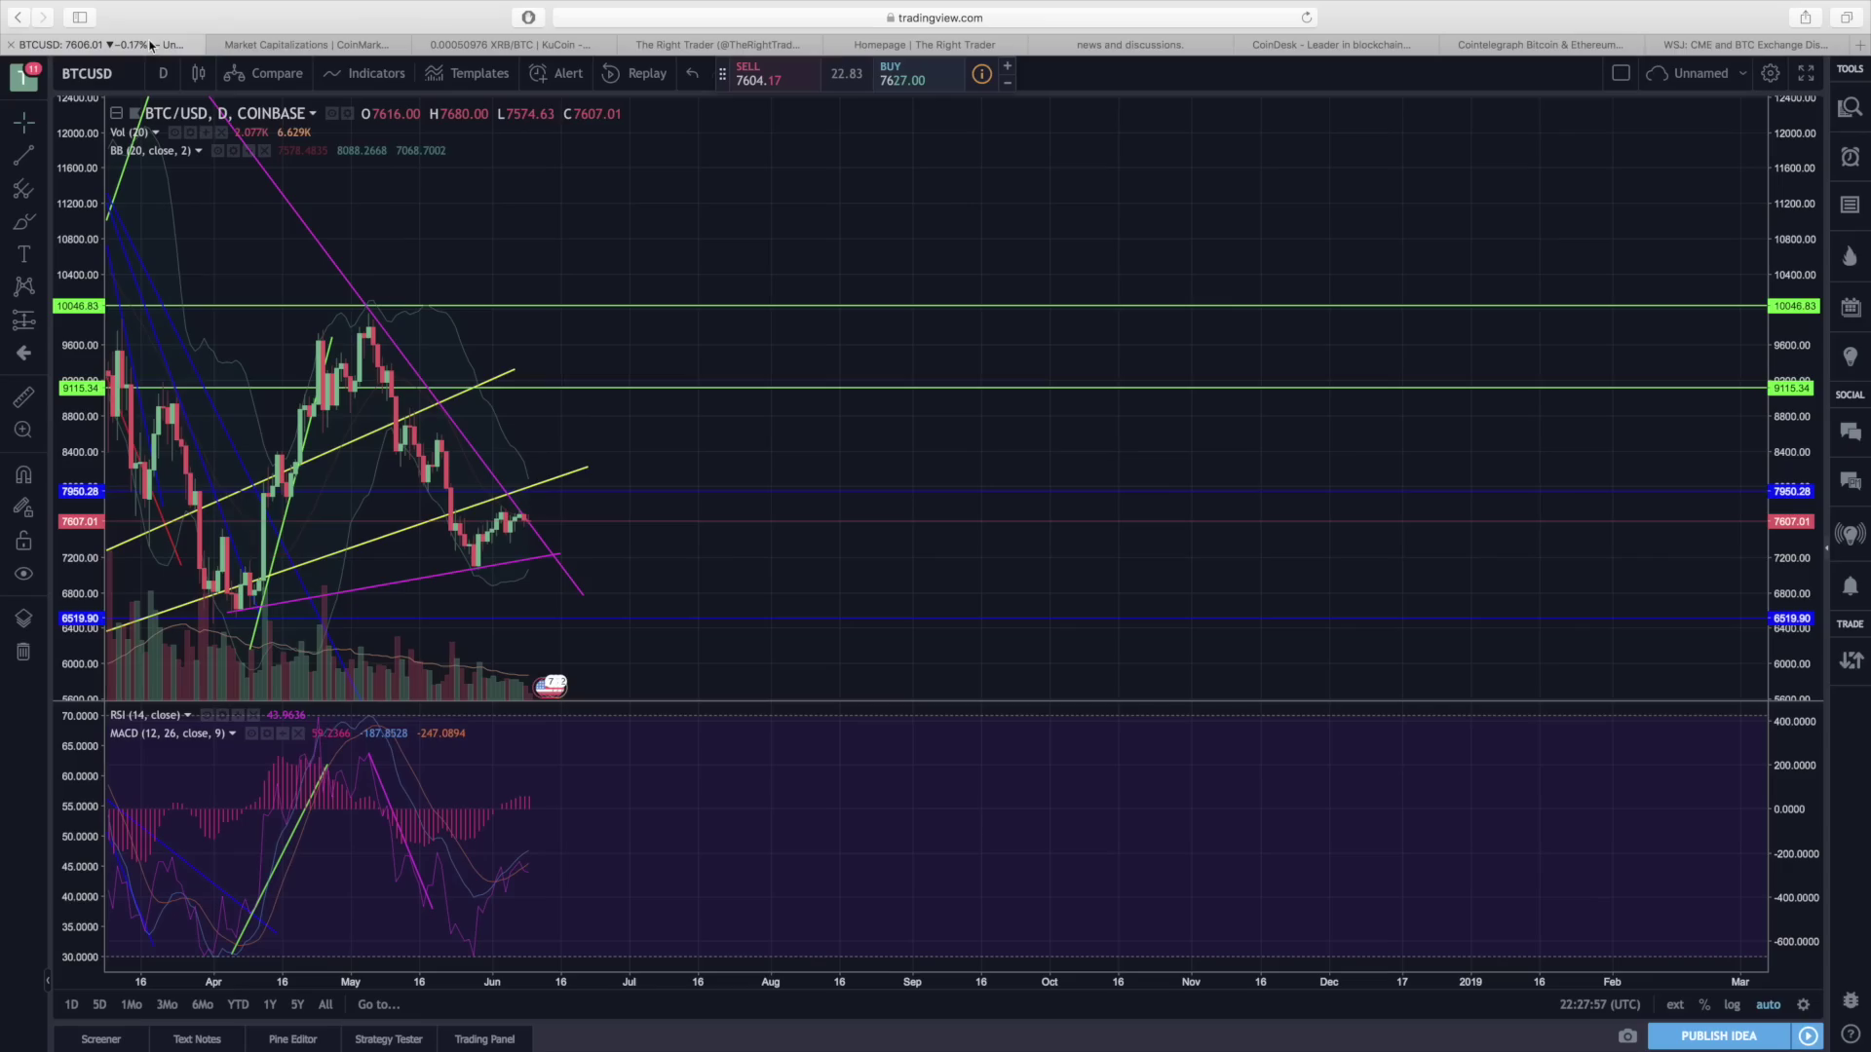
{"action": "scroll", "coordinate": [617, 355], "scroll_direction": "up", "scroll_amount": 1}
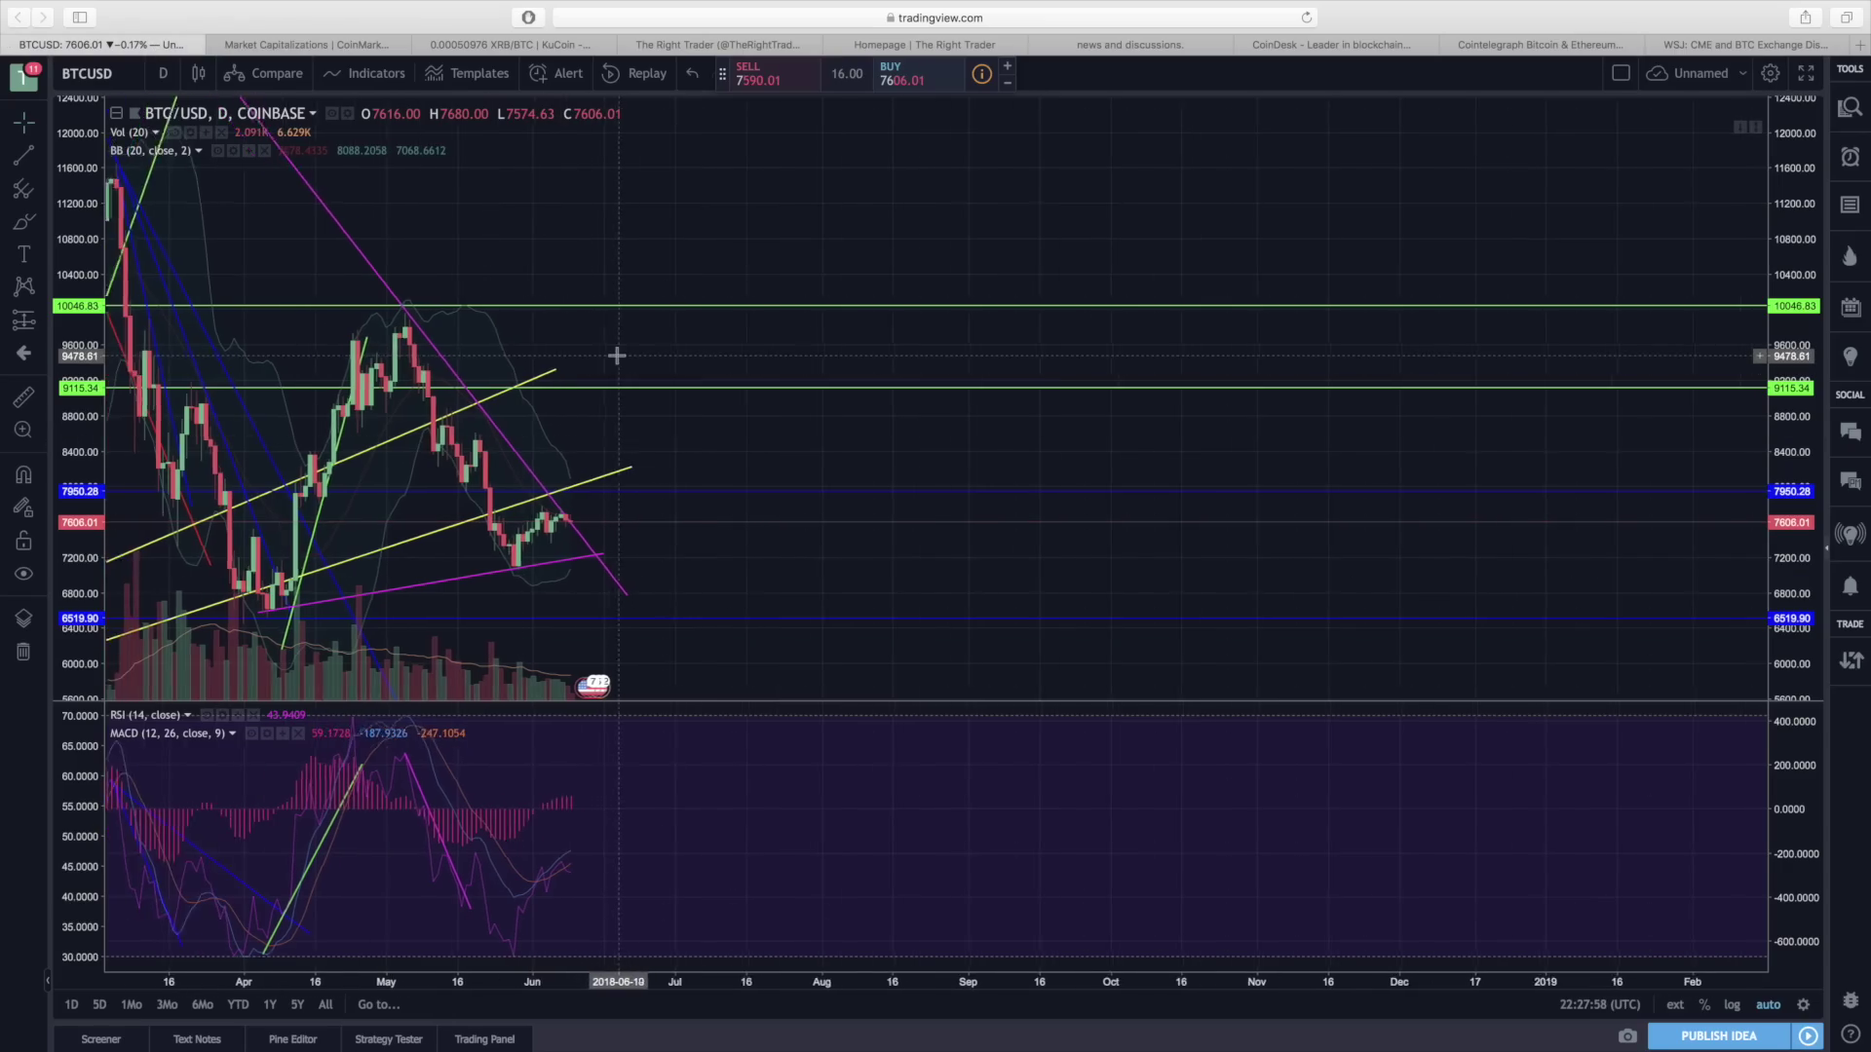
{"action": "scroll", "coordinate": [617, 356], "scroll_direction": "up", "scroll_amount": 2}
- Return to CoinMarketCap's Top 100 market-cap table and scroll back to its top rows
{"action": "left_click", "coordinate": [341, 46]}
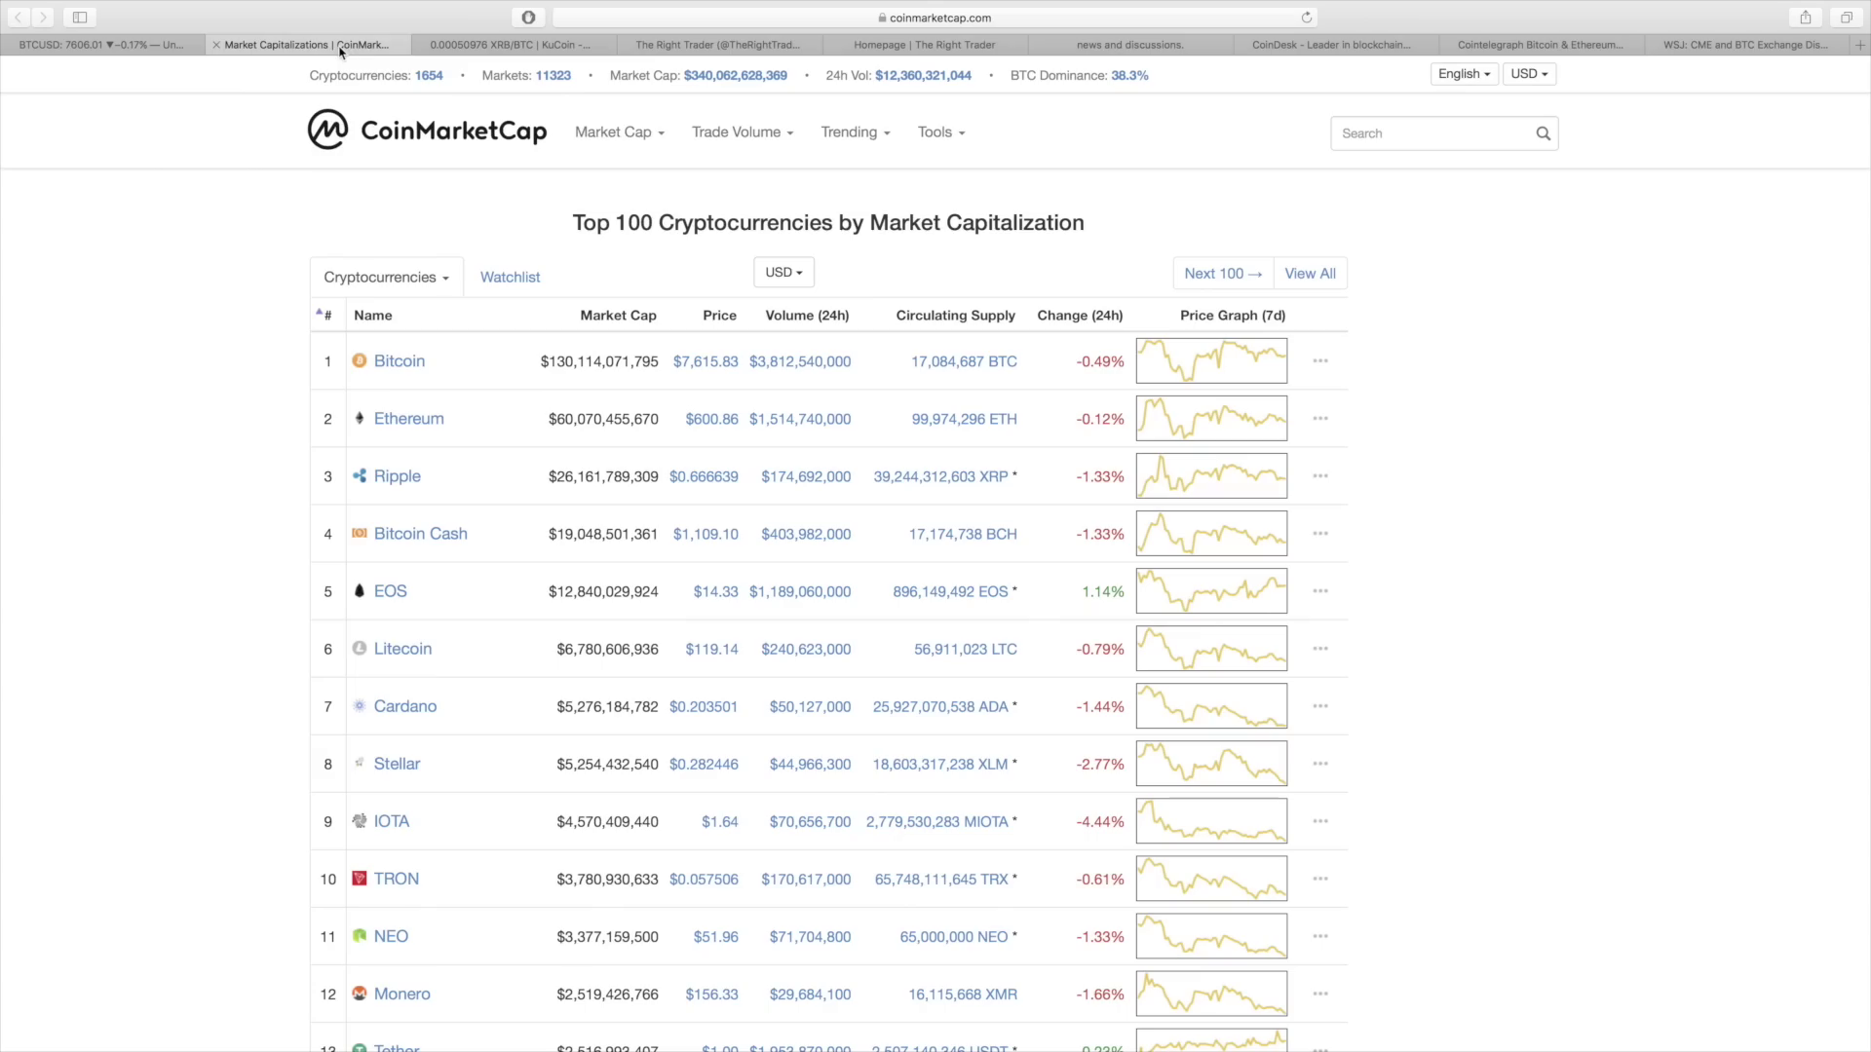
{"action": "scroll", "coordinate": [1119, 357], "scroll_direction": "down", "scroll_amount": 3}
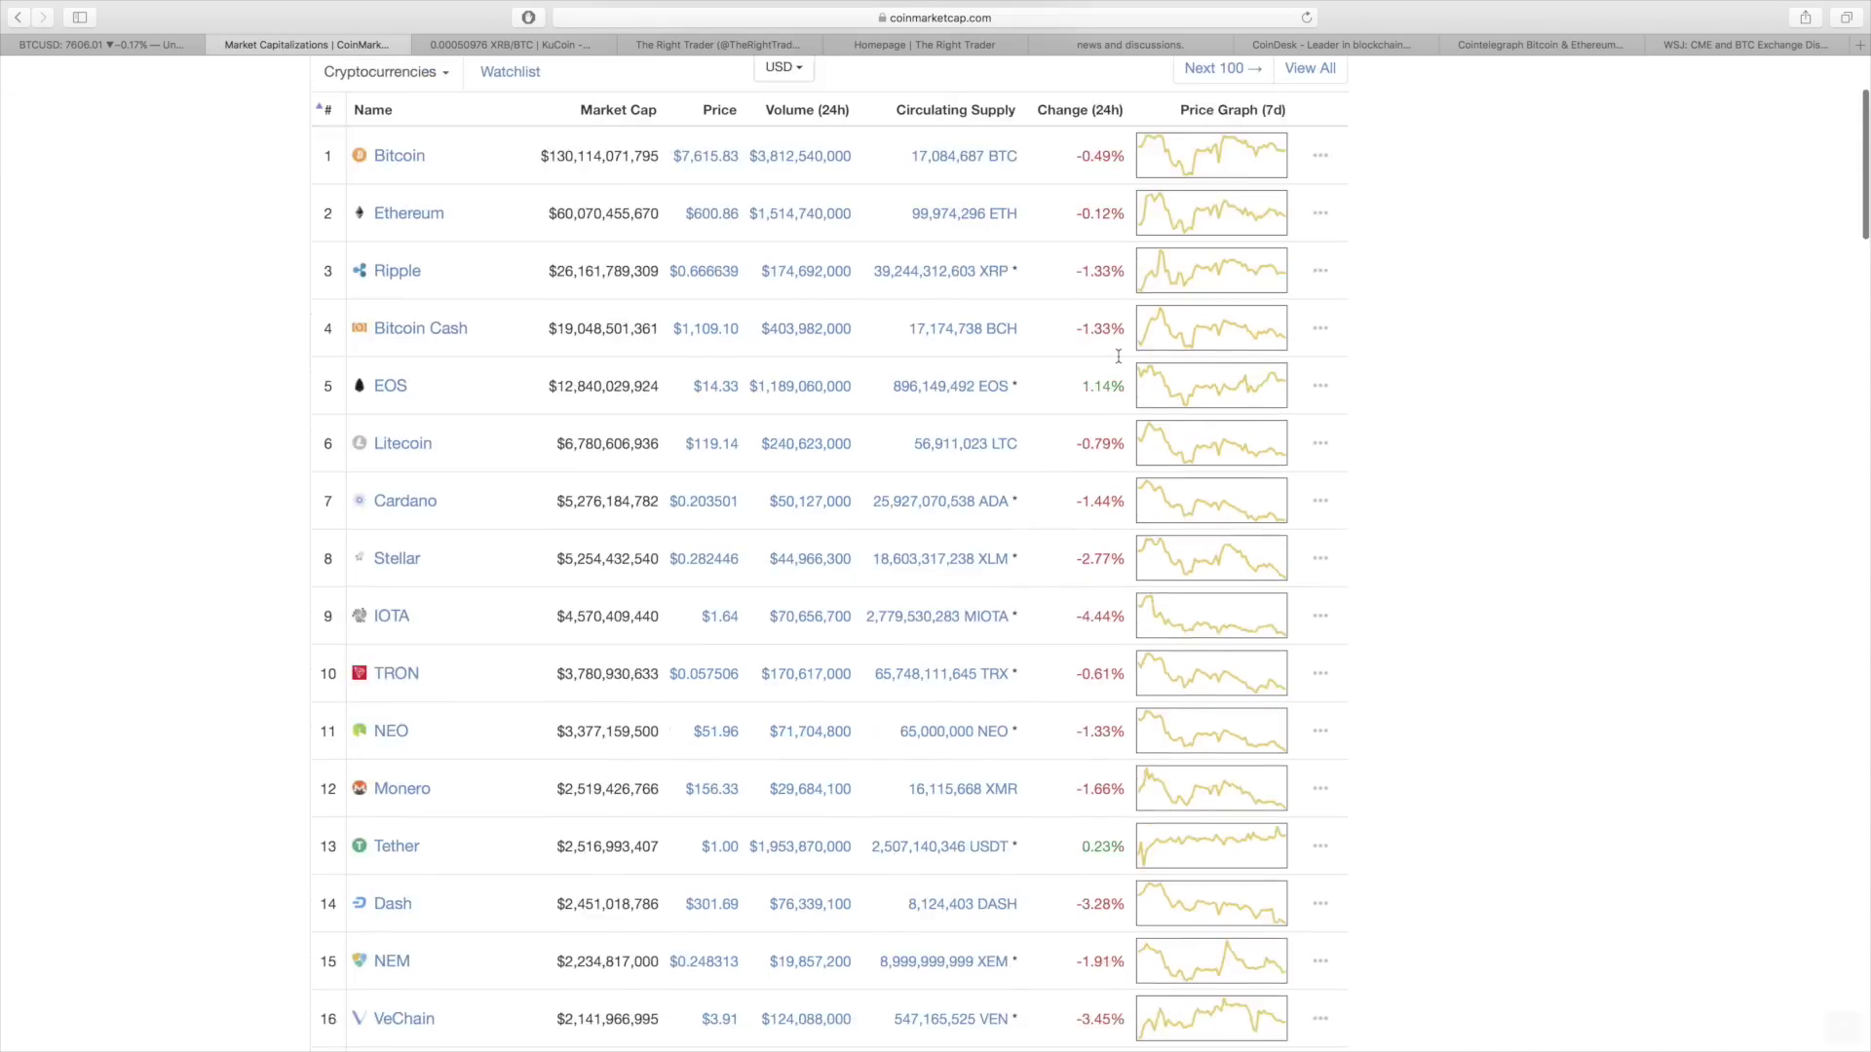
{"action": "scroll", "coordinate": [1118, 357], "scroll_direction": "down", "scroll_amount": 15}
{"action": "scroll", "coordinate": [1119, 357], "scroll_direction": "up", "scroll_amount": 18}
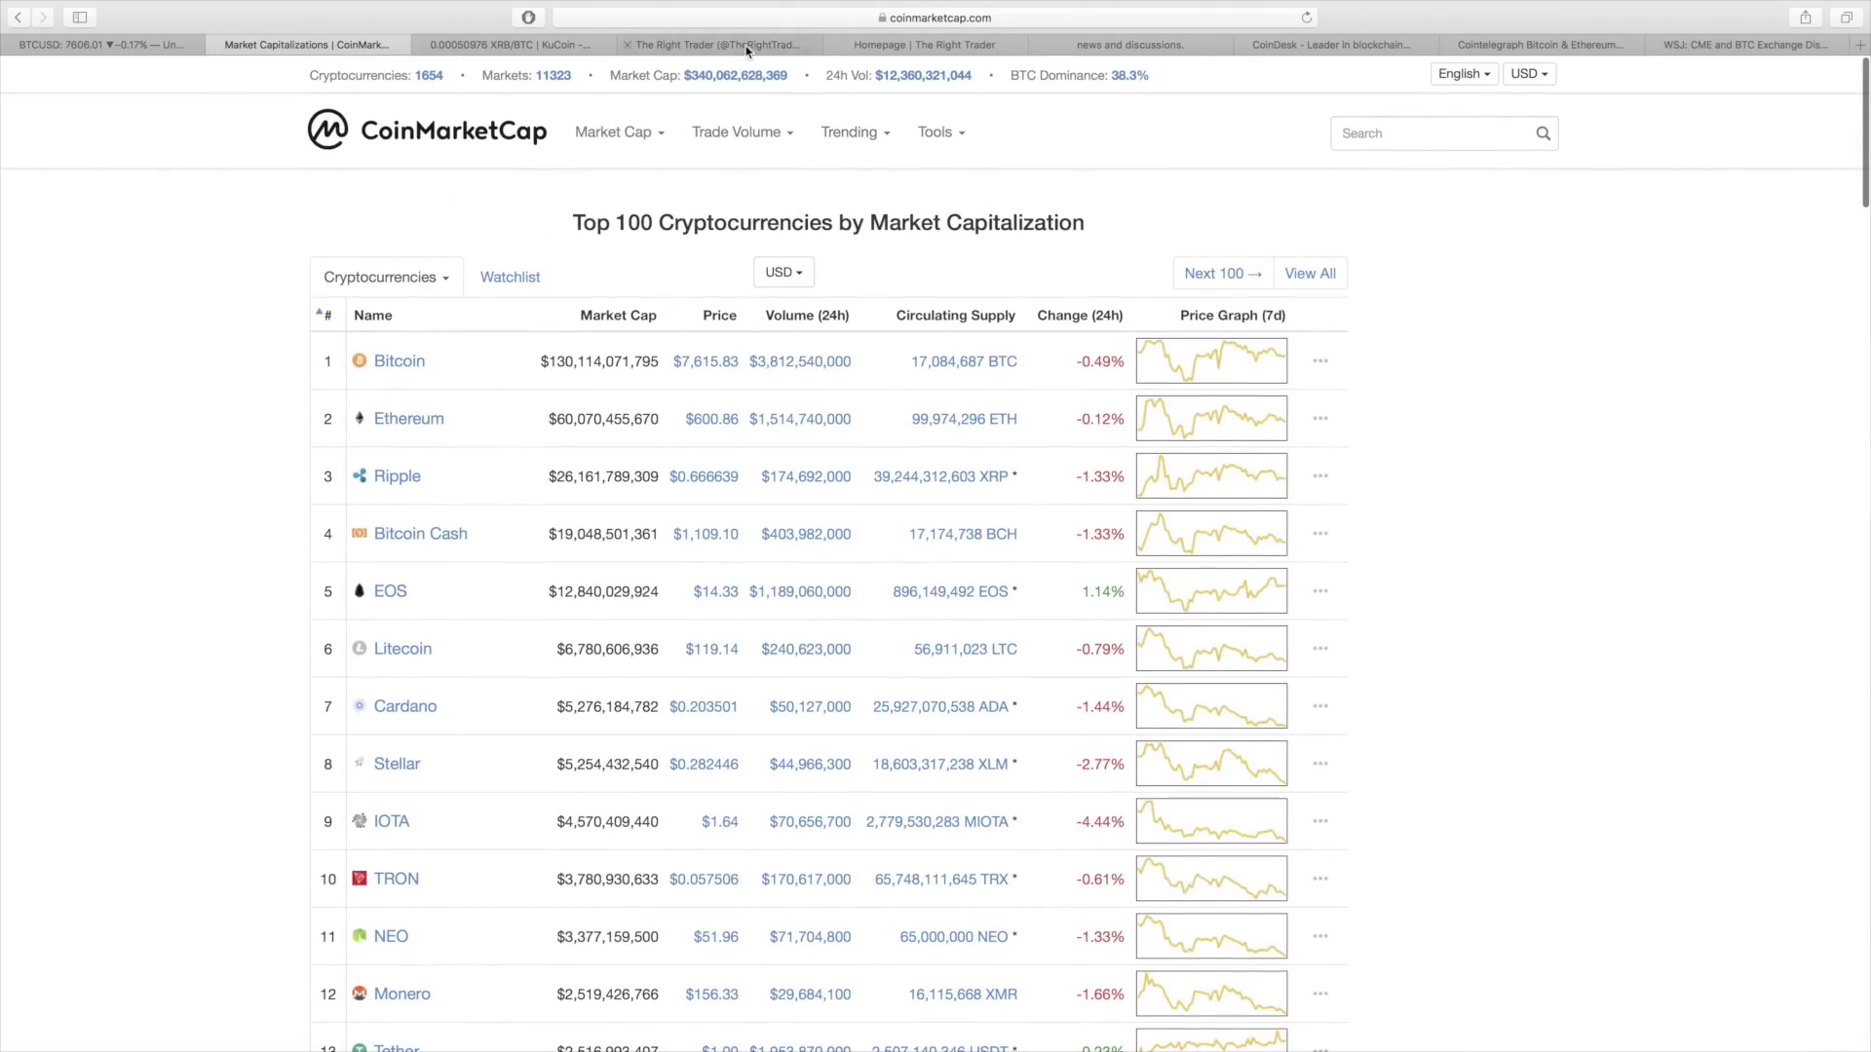
- On the trader's Twitter profile, scroll to the $BTC chart tweet, then back to the three-month poll
{"action": "left_click", "coordinate": [747, 51]}
{"action": "scroll", "coordinate": [1166, 639], "scroll_direction": "up", "scroll_amount": 3}
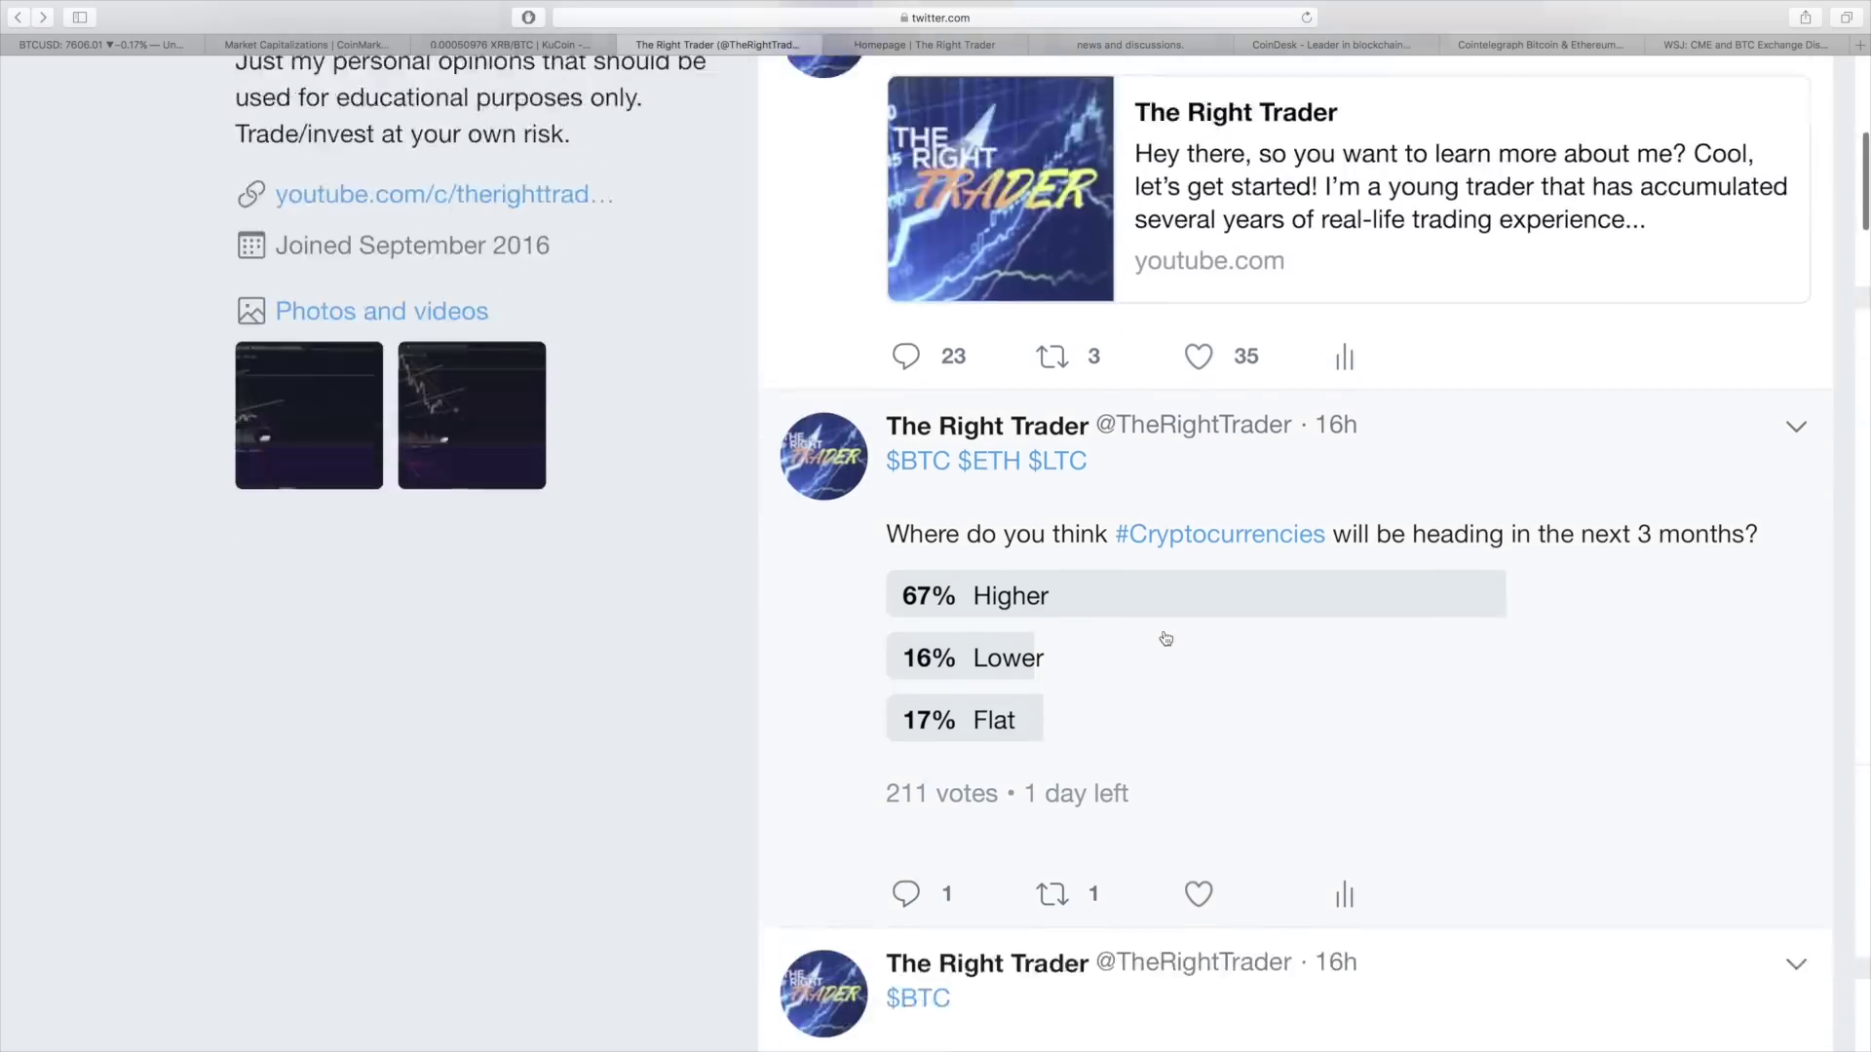
{"action": "scroll", "coordinate": [1165, 639], "scroll_direction": "down", "scroll_amount": 6}
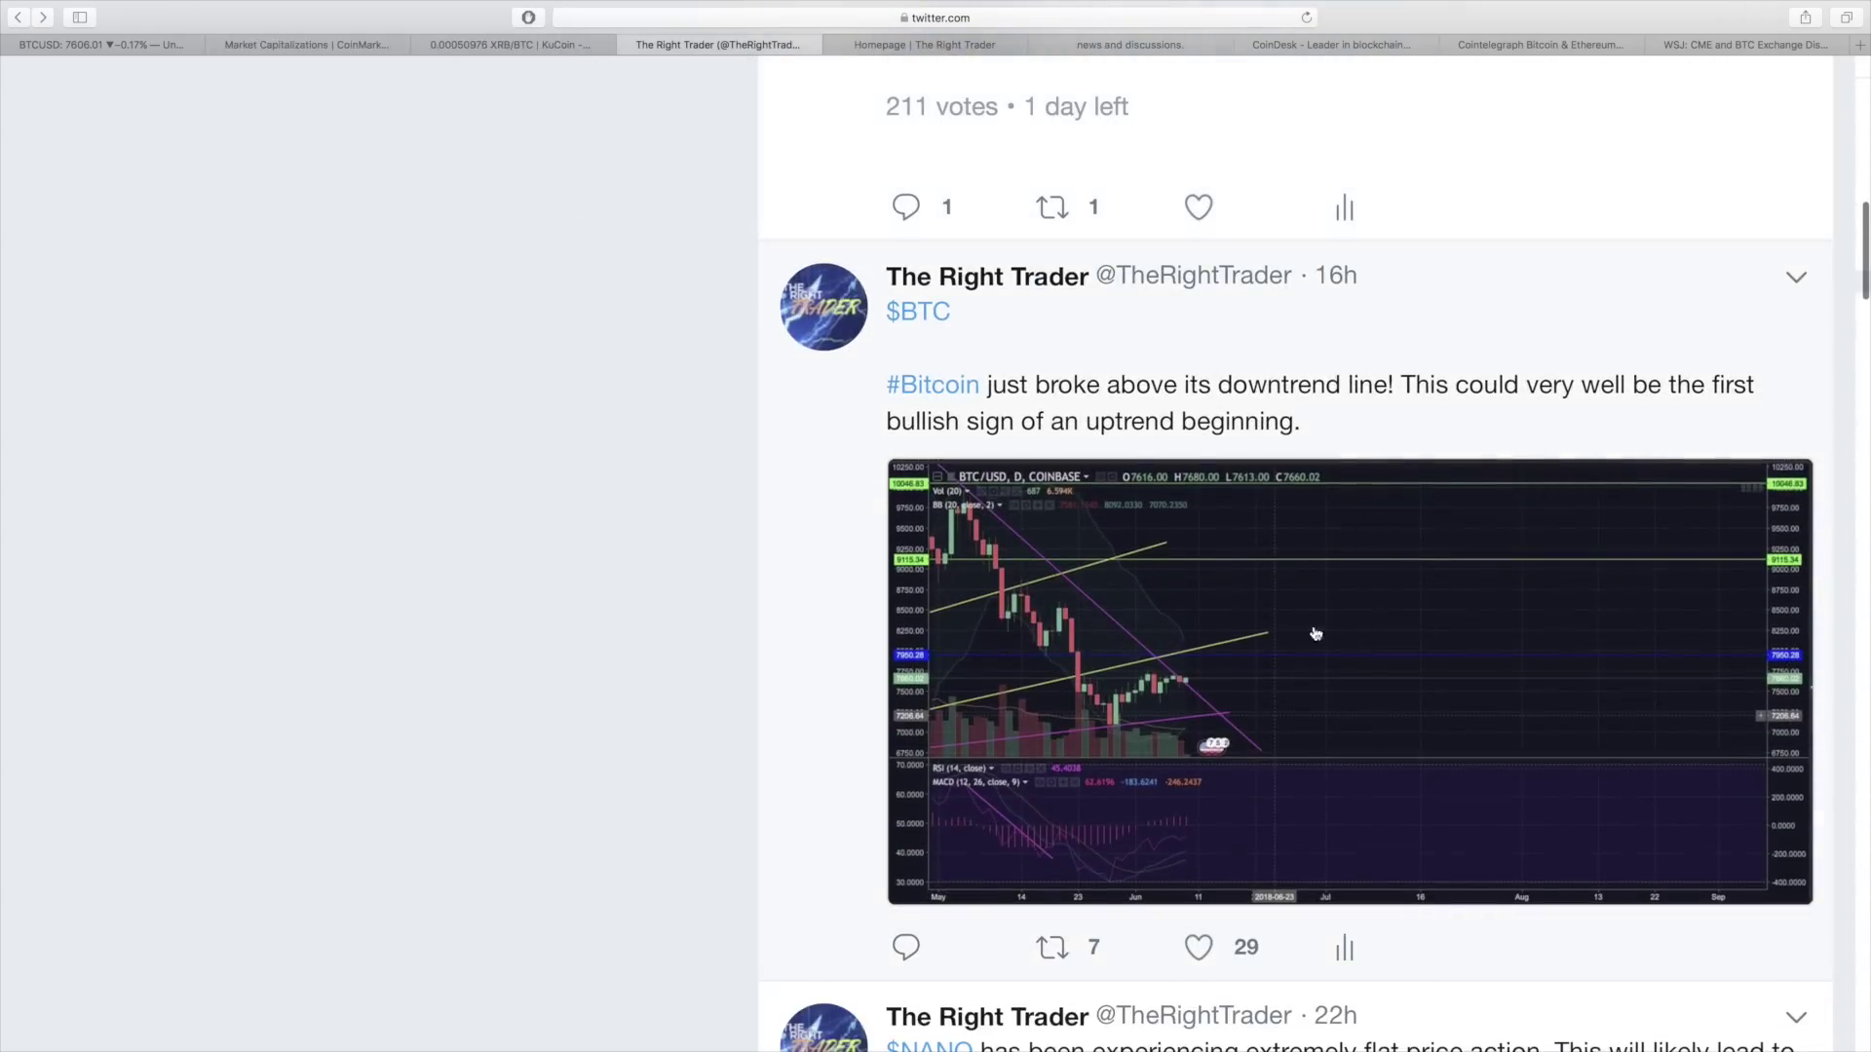
{"action": "scroll", "coordinate": [1379, 615], "scroll_direction": "up", "scroll_amount": 2}
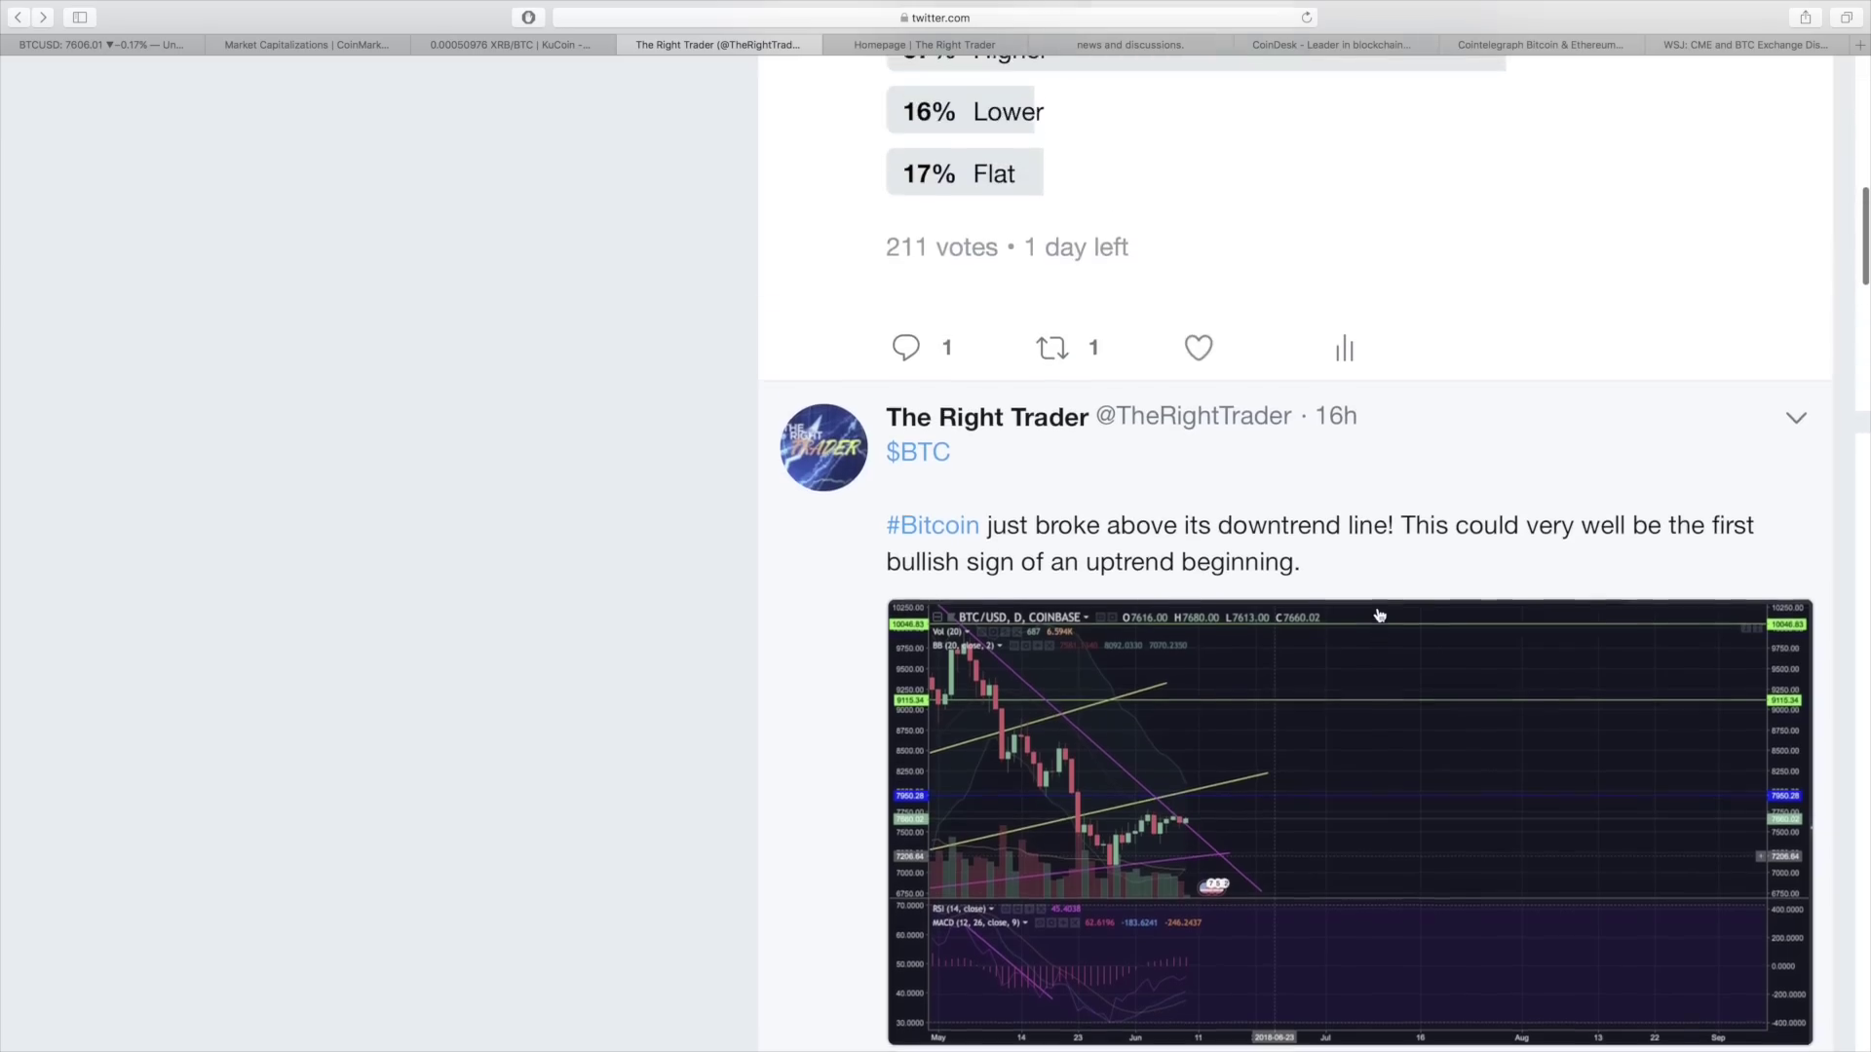
{"action": "scroll", "coordinate": [1379, 615], "scroll_direction": "up", "scroll_amount": 5}
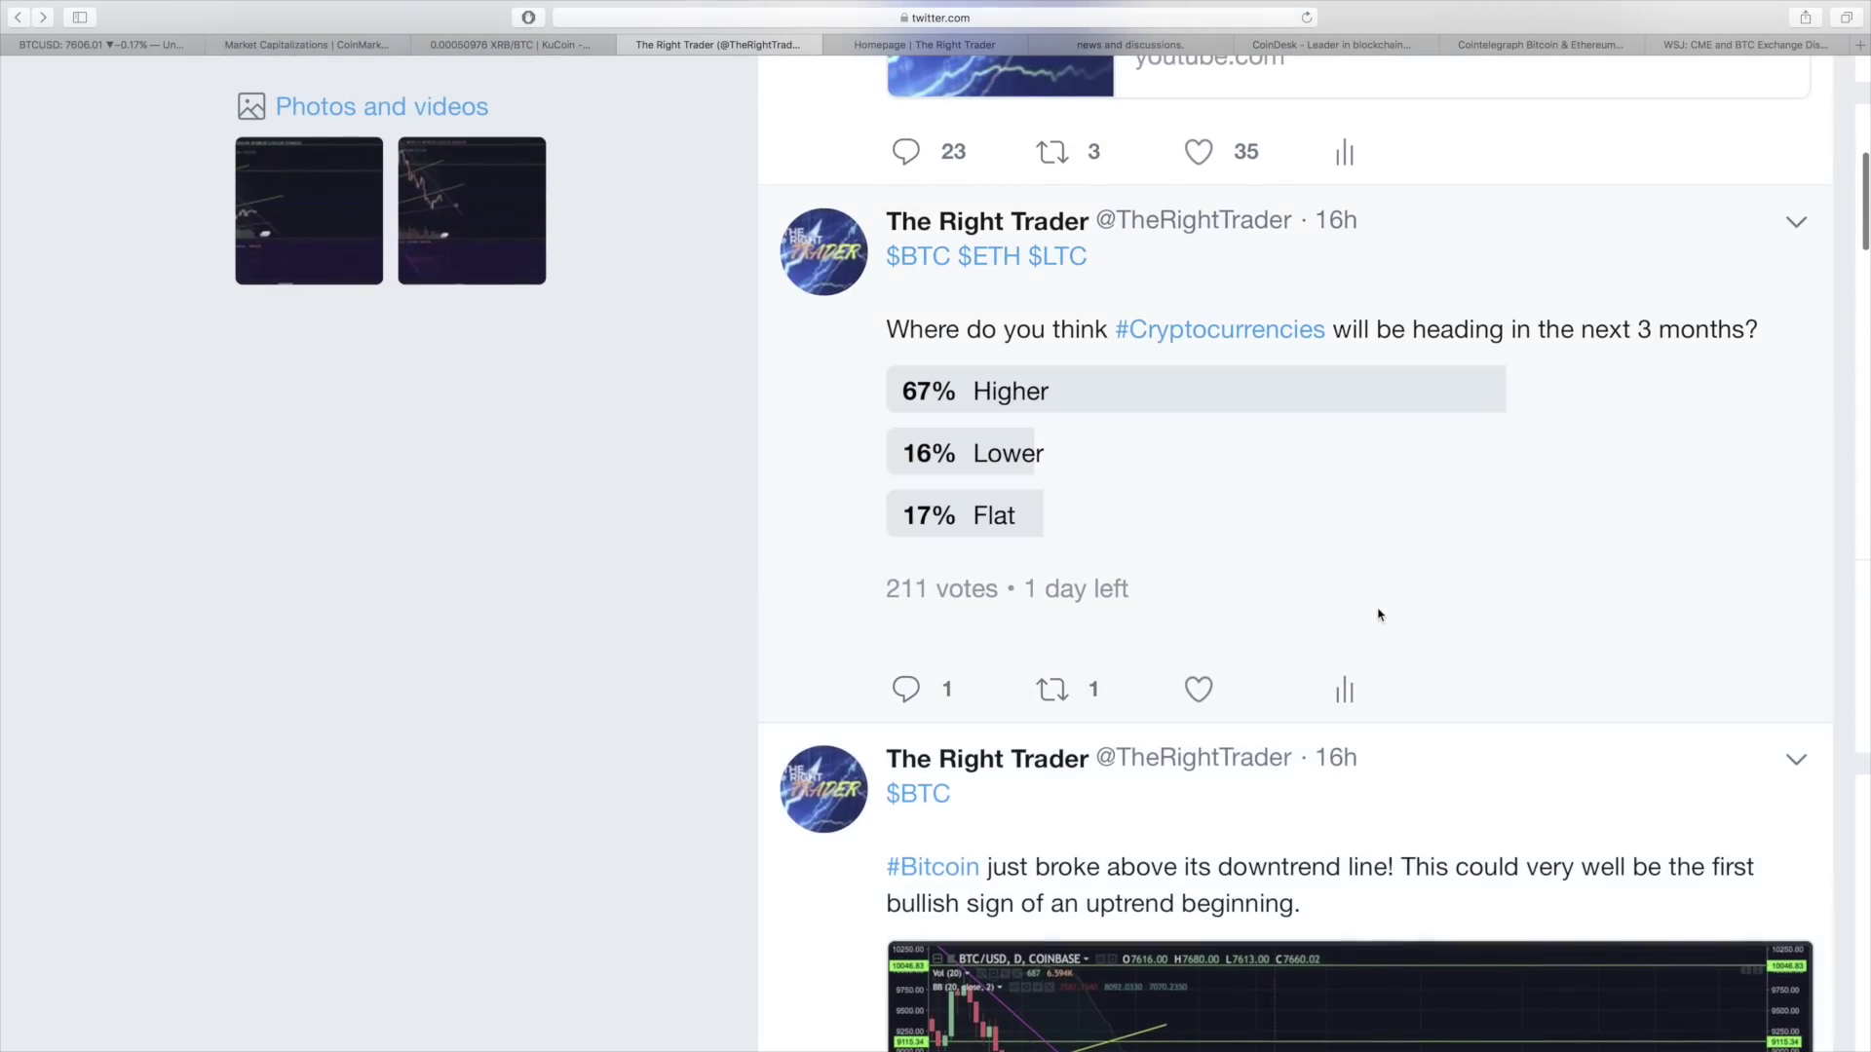
{"action": "scroll", "coordinate": [1379, 615], "scroll_direction": "up", "scroll_amount": 1}
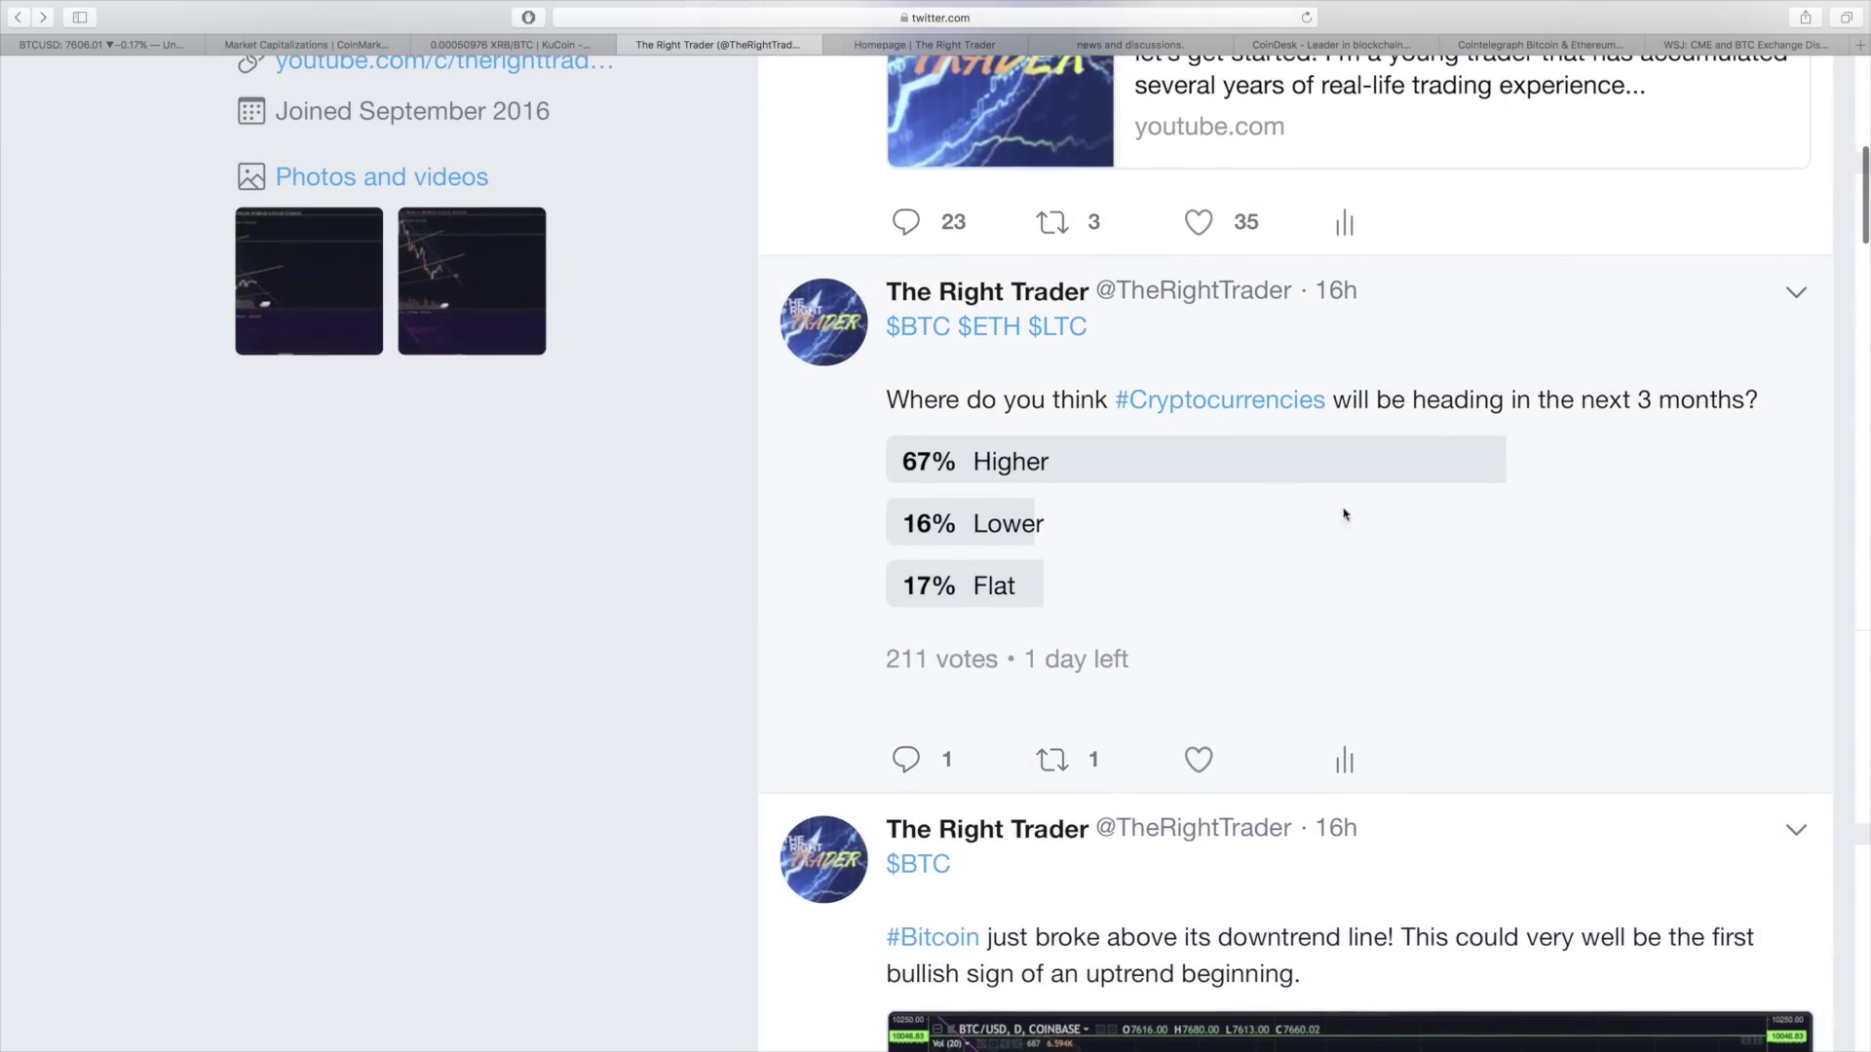
{"action": "scroll", "coordinate": [872, 624], "scroll_direction": "up", "scroll_amount": 1}
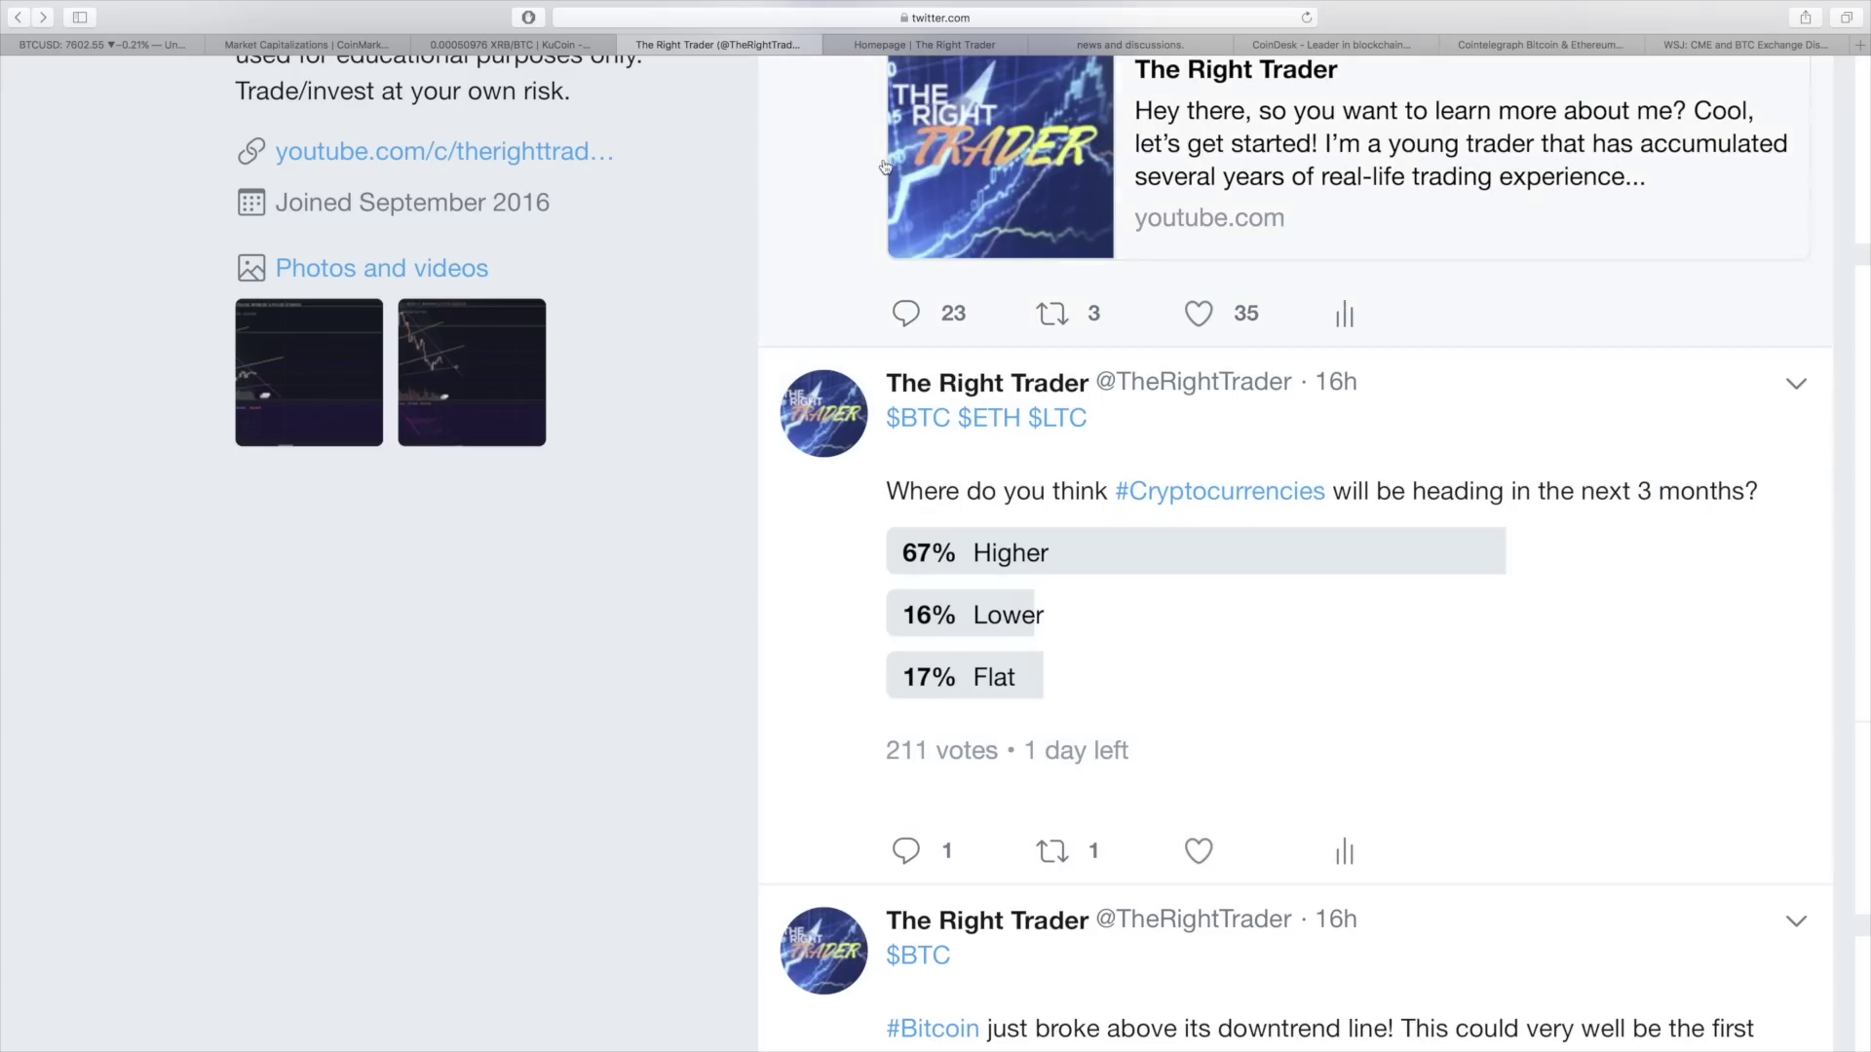
- Open the Cointelegraph CME and BTC exchange dispute article and close the knight mascot widget
{"action": "left_click", "coordinate": [927, 41]}
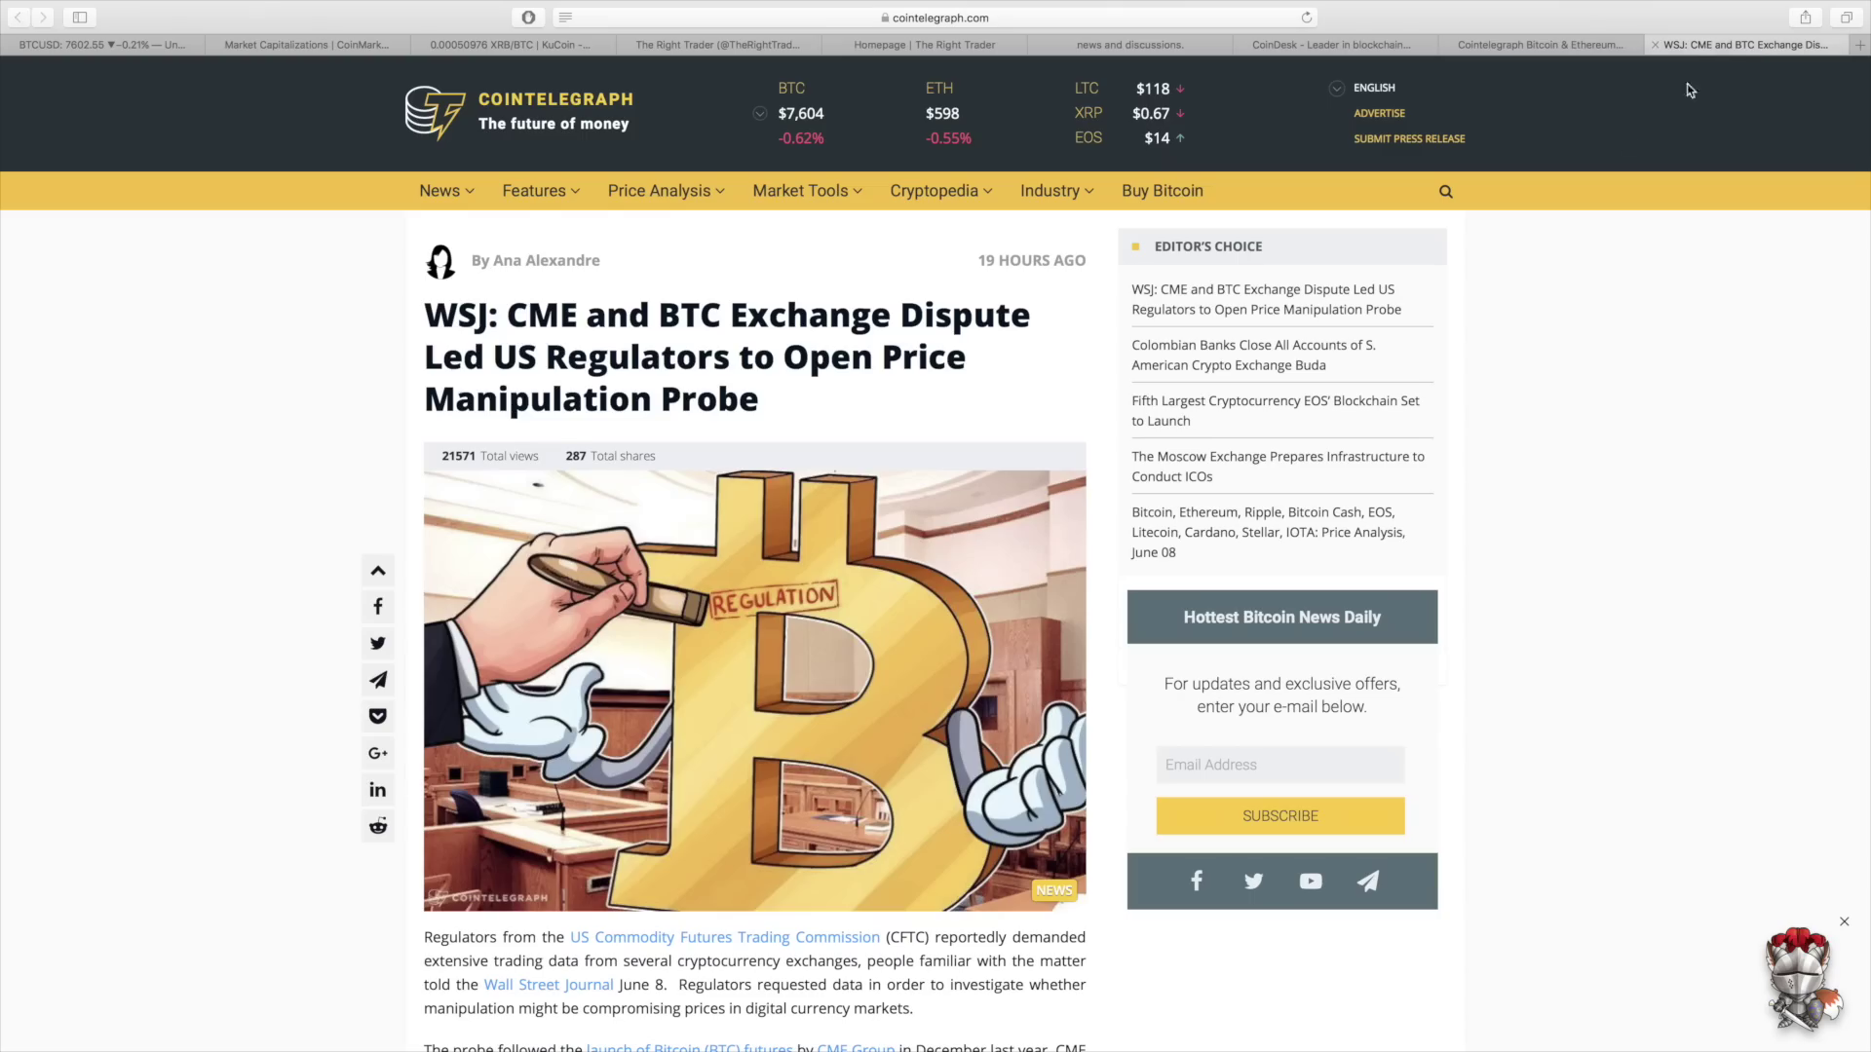
{"action": "left_click", "coordinate": [1750, 45]}
{"action": "scroll", "coordinate": [1587, 560], "scroll_direction": "down", "scroll_amount": 3}
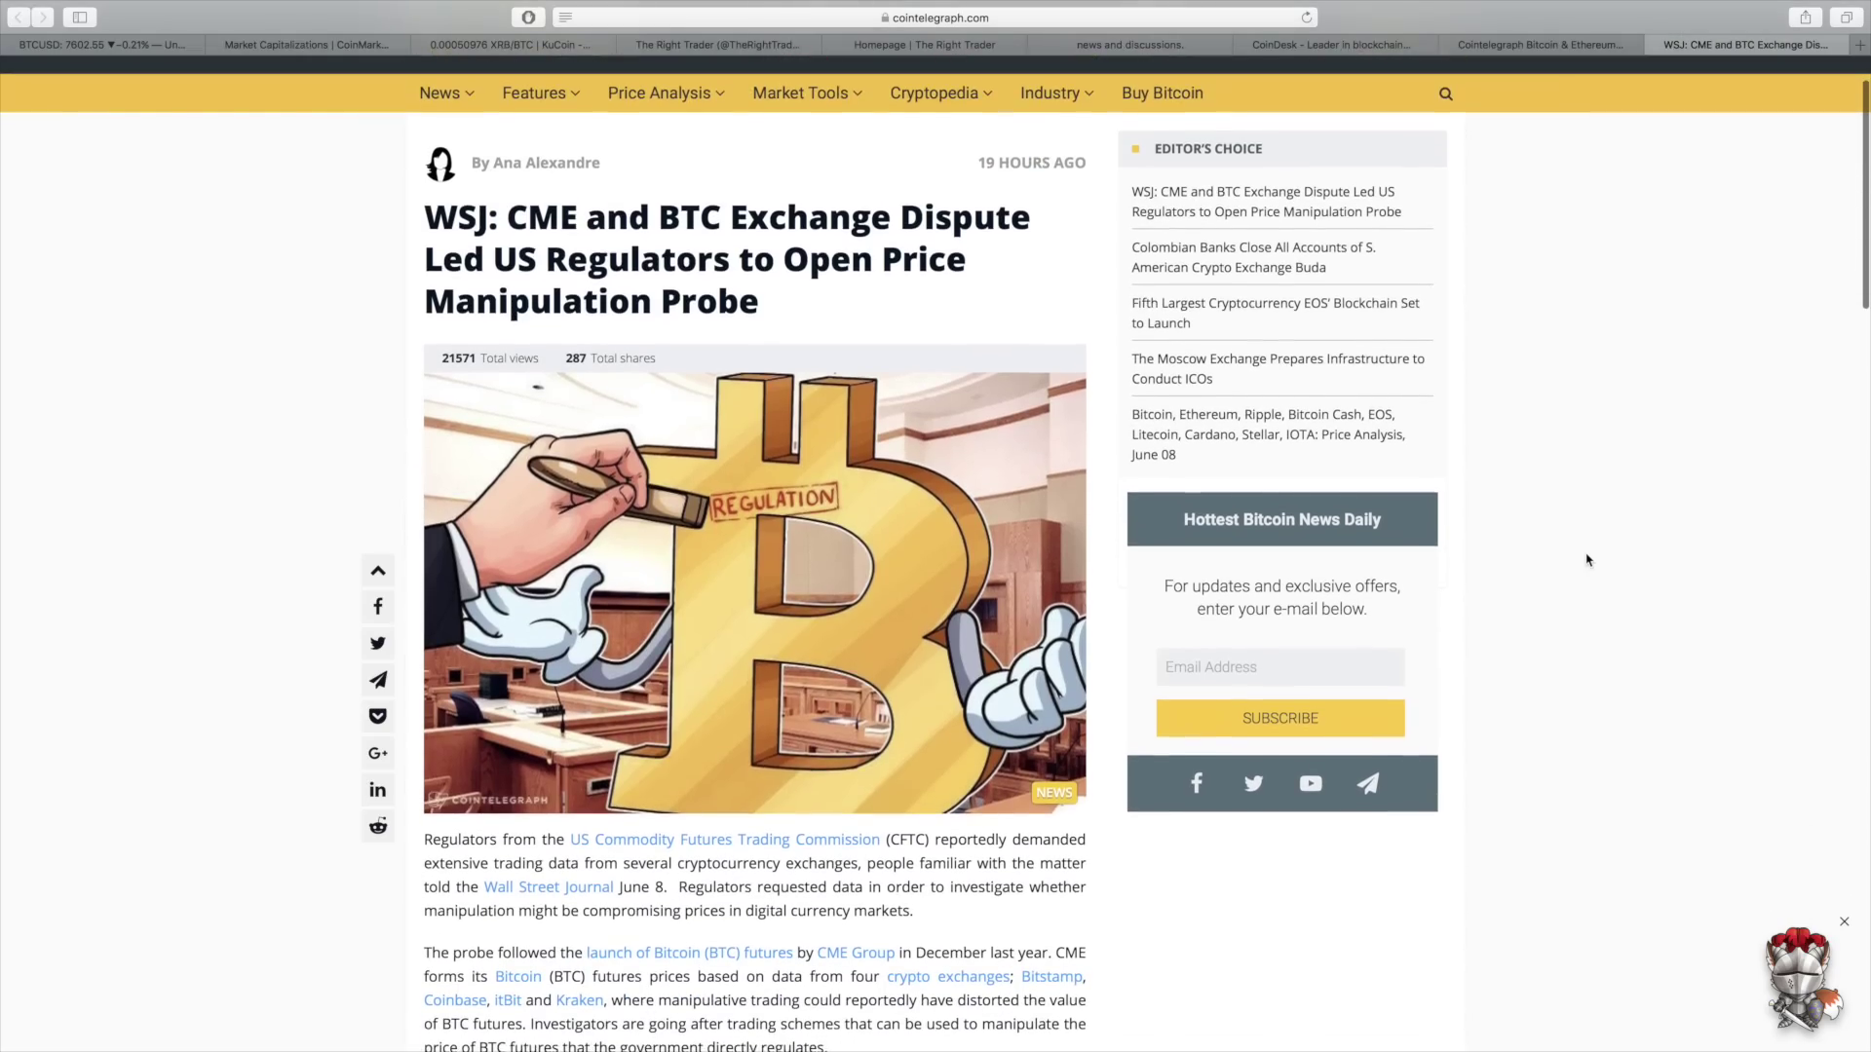
{"action": "scroll", "coordinate": [1587, 559], "scroll_direction": "up", "scroll_amount": 1}
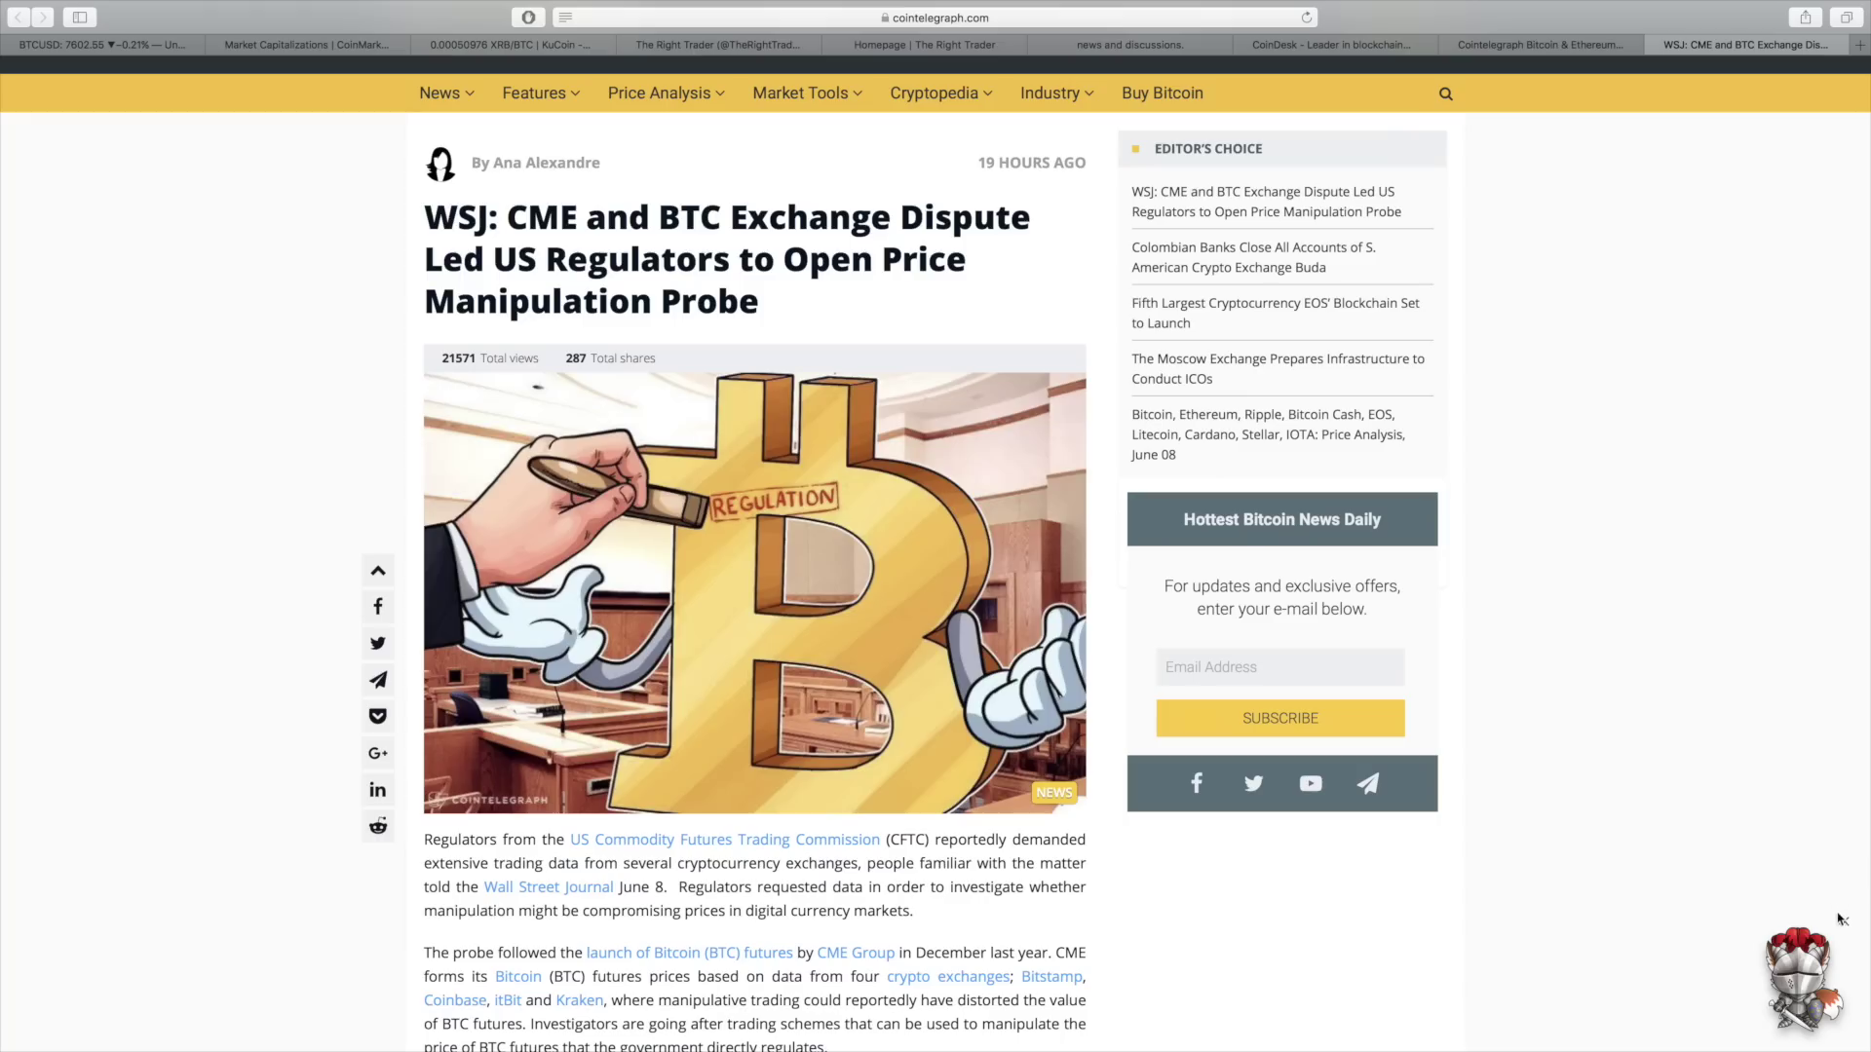
{"action": "left_click", "coordinate": [1844, 922]}
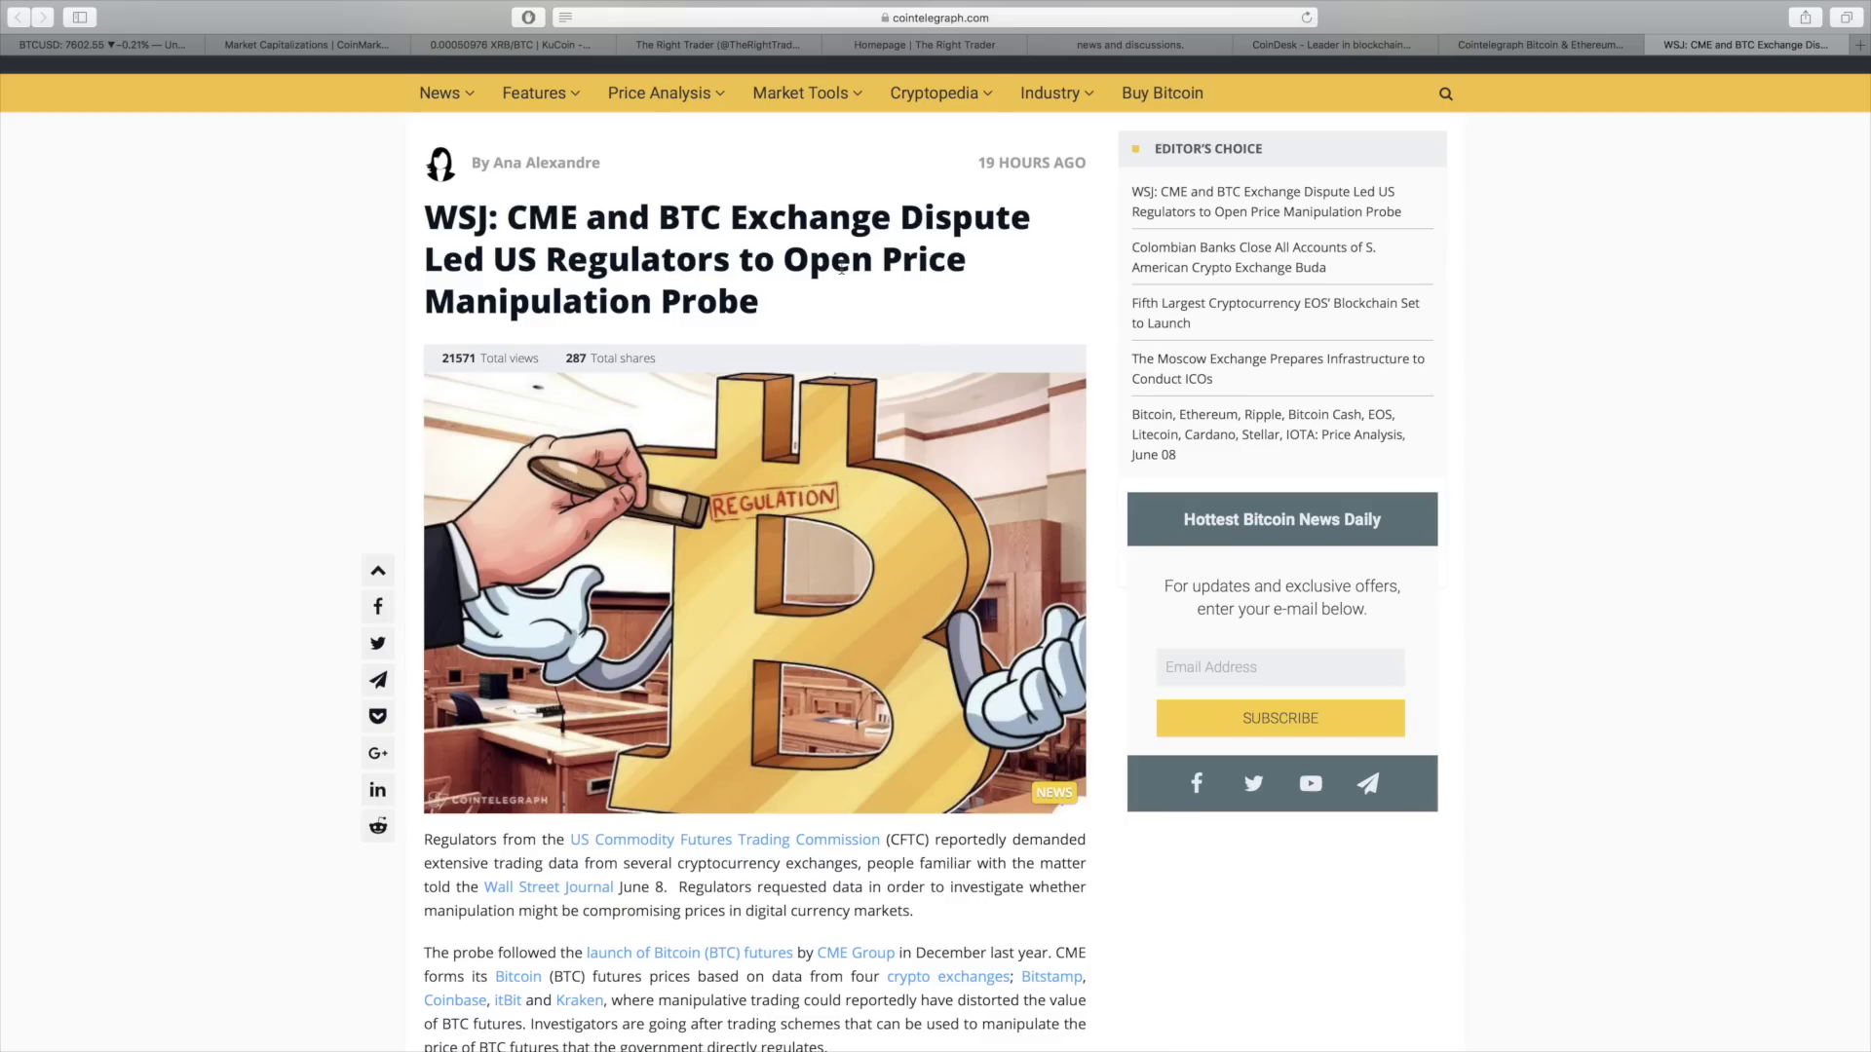
- Read through the article and scroll back to its top
{"action": "scroll", "coordinate": [1151, 567], "scroll_direction": "down", "scroll_amount": 2}
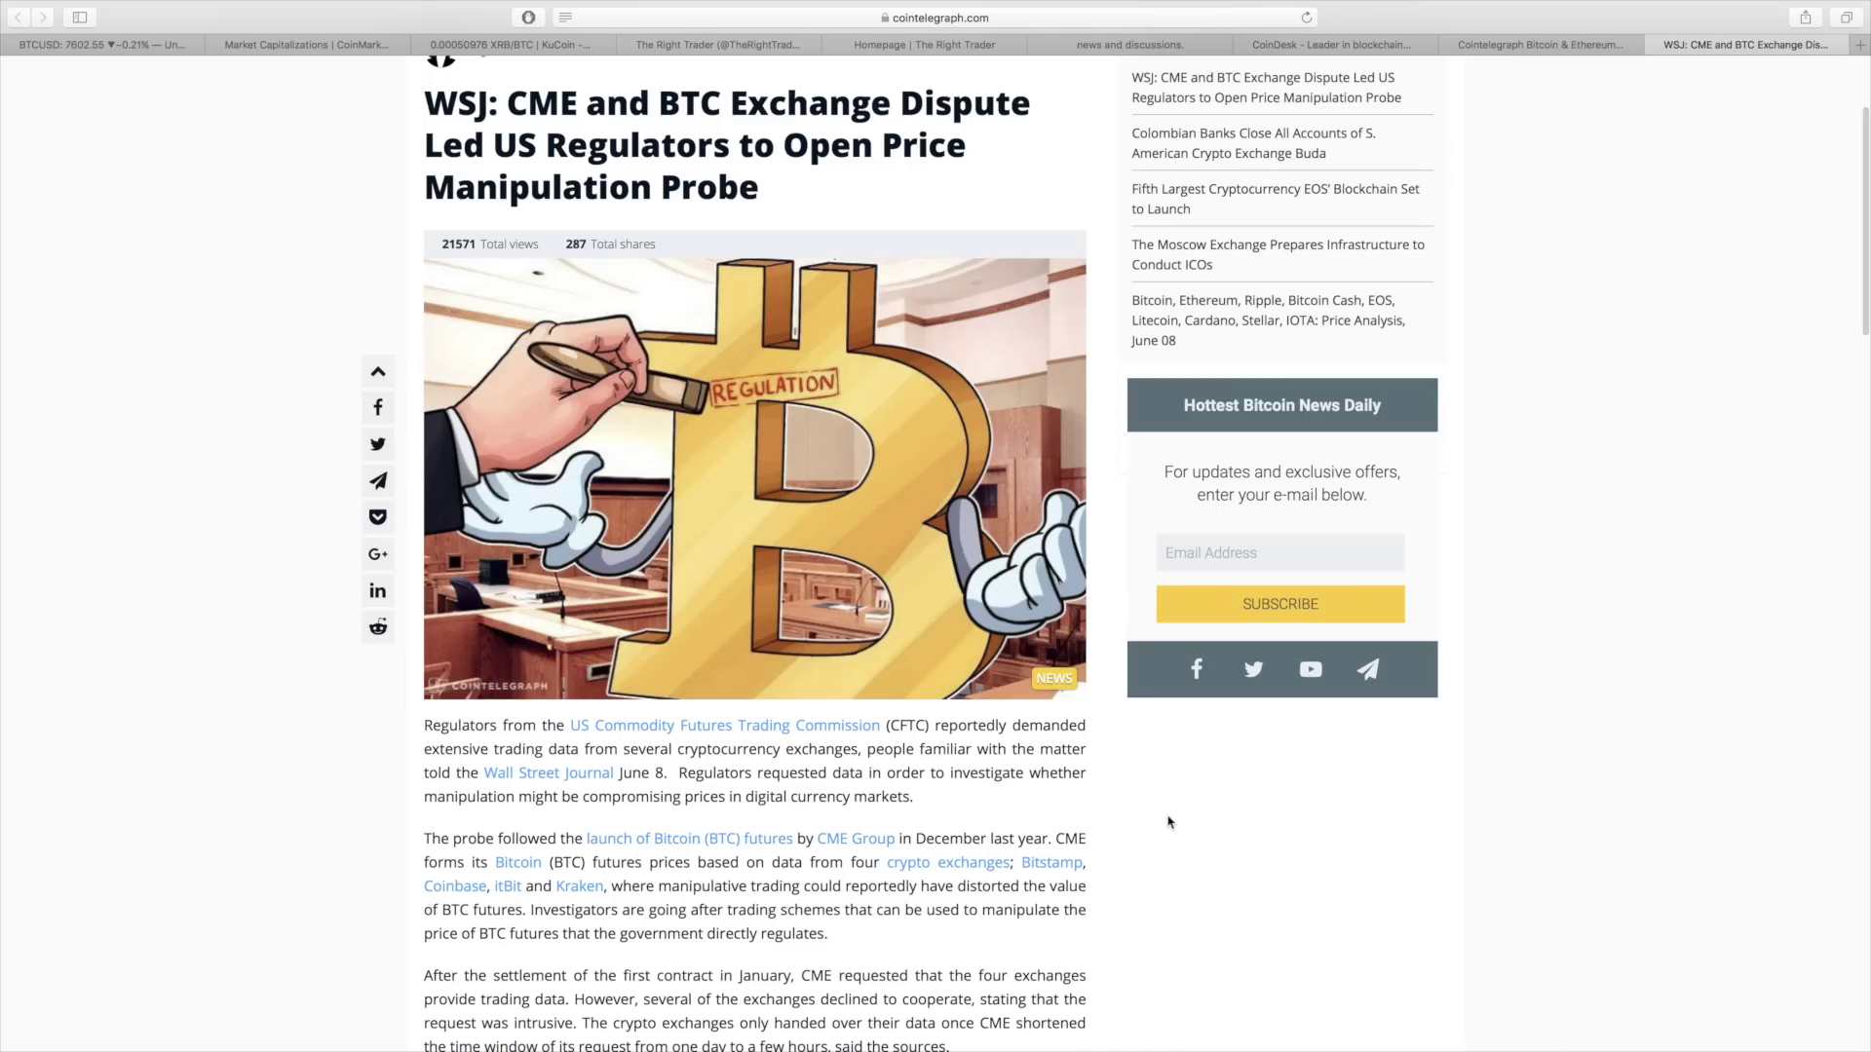
{"action": "scroll", "coordinate": [1163, 833], "scroll_direction": "down", "scroll_amount": 1}
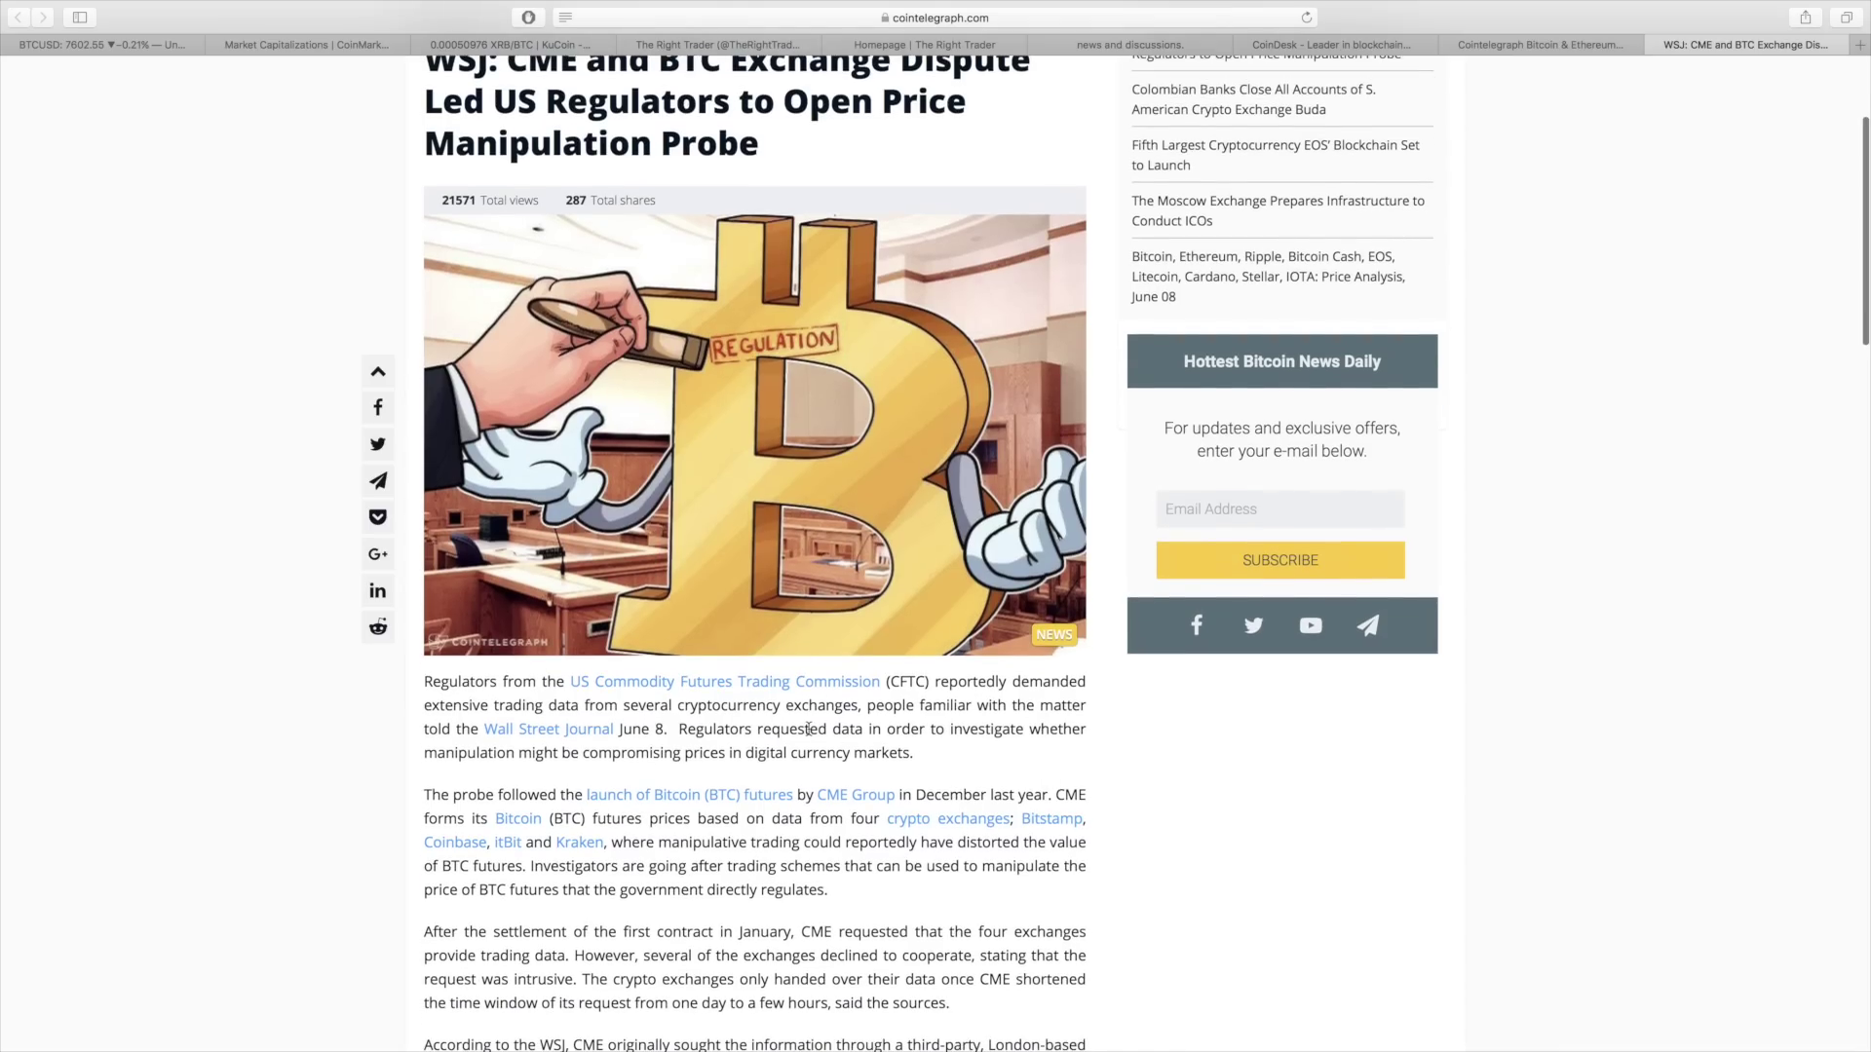
{"action": "scroll", "coordinate": [965, 656], "scroll_direction": "up", "scroll_amount": 1}
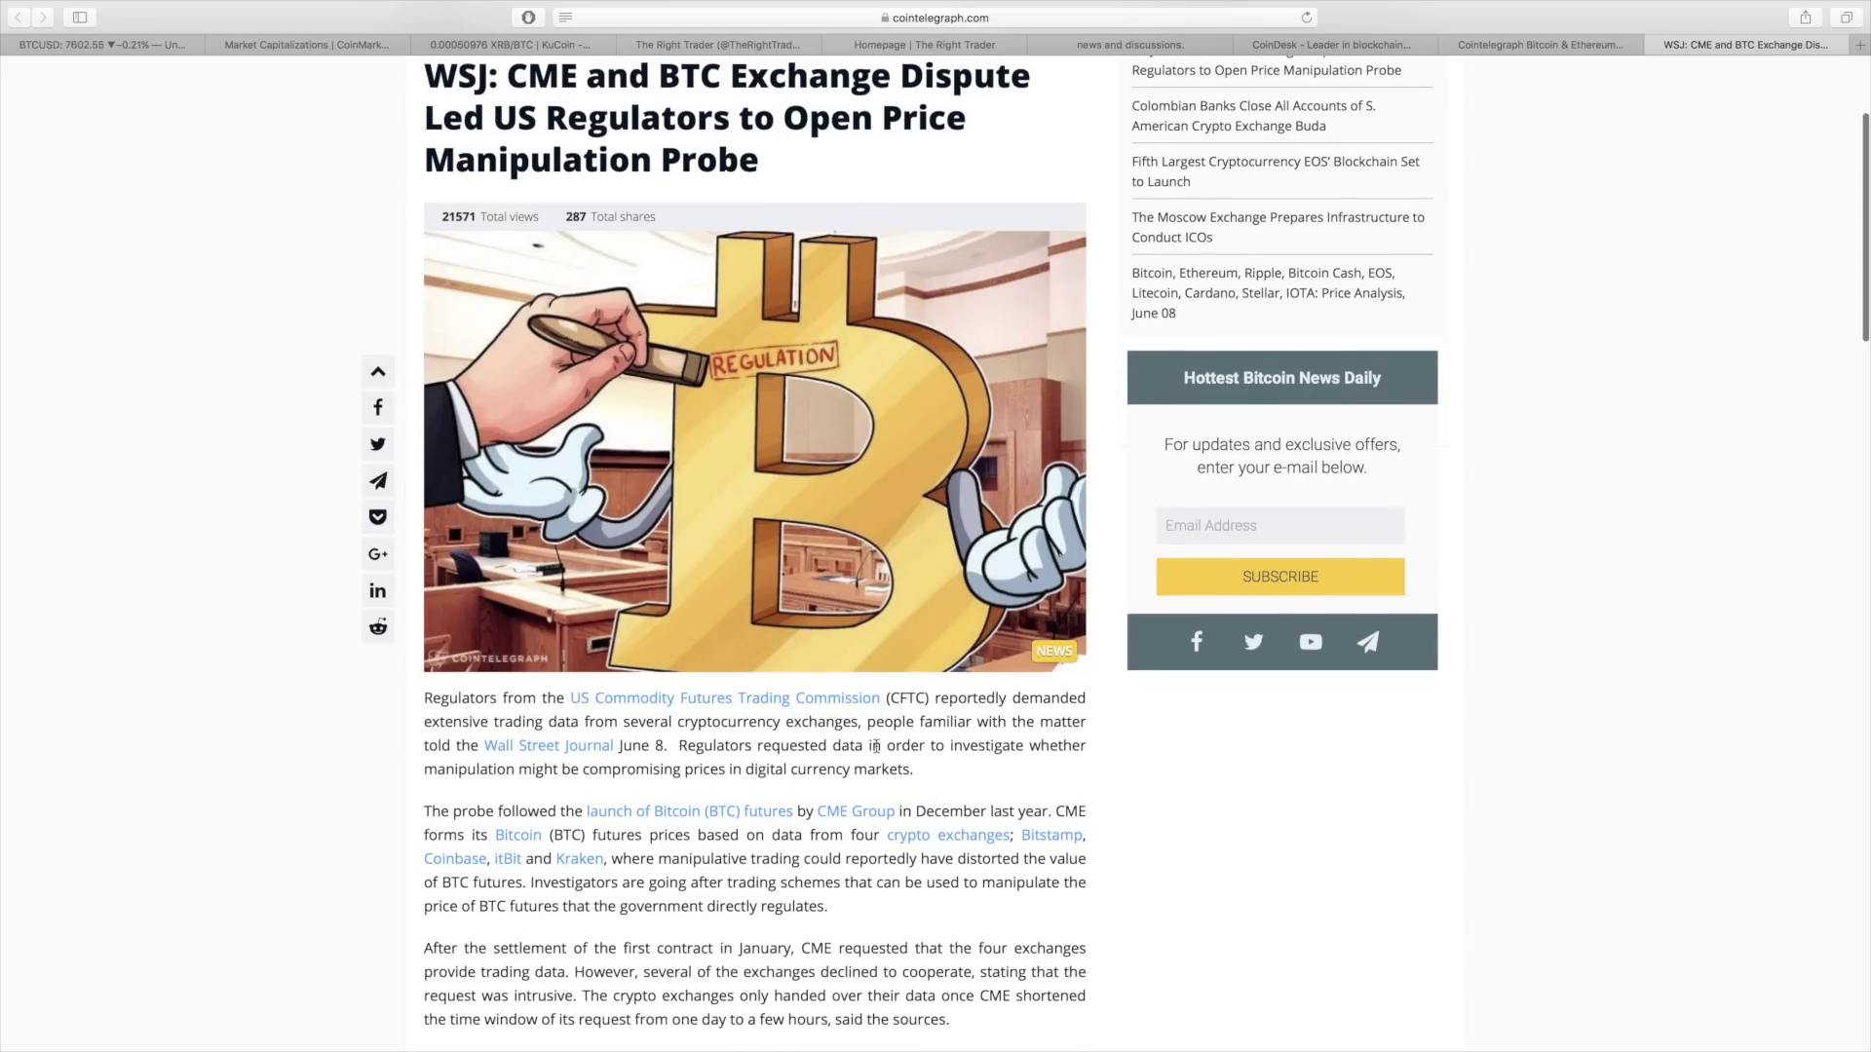
{"action": "left_click_drag", "start_coordinate": [711, 769], "coordinate": [926, 771]}
{"action": "left_click", "coordinate": [926, 772]}
{"action": "scroll", "coordinate": [1227, 882], "scroll_direction": "down", "scroll_amount": 5}
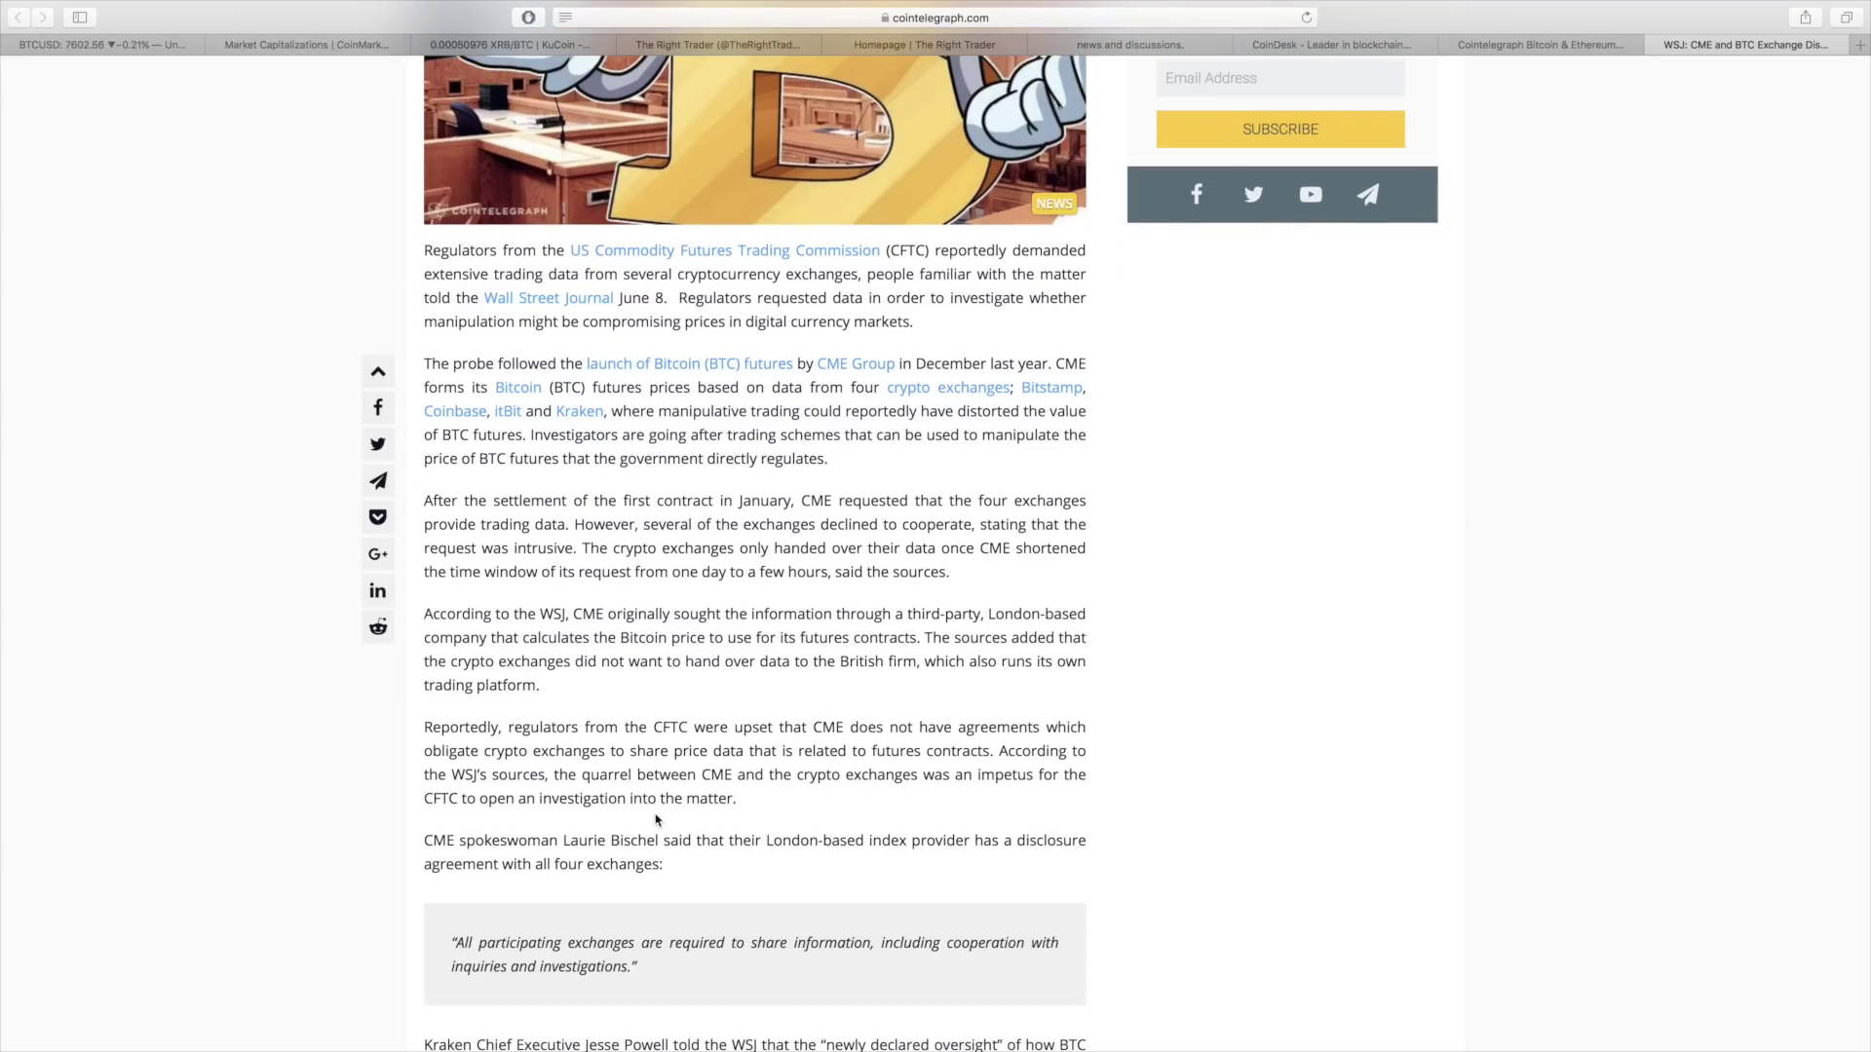
{"action": "scroll", "coordinate": [832, 741], "scroll_direction": "down", "scroll_amount": 4}
{"action": "scroll", "coordinate": [834, 682], "scroll_direction": "up", "scroll_amount": 11}
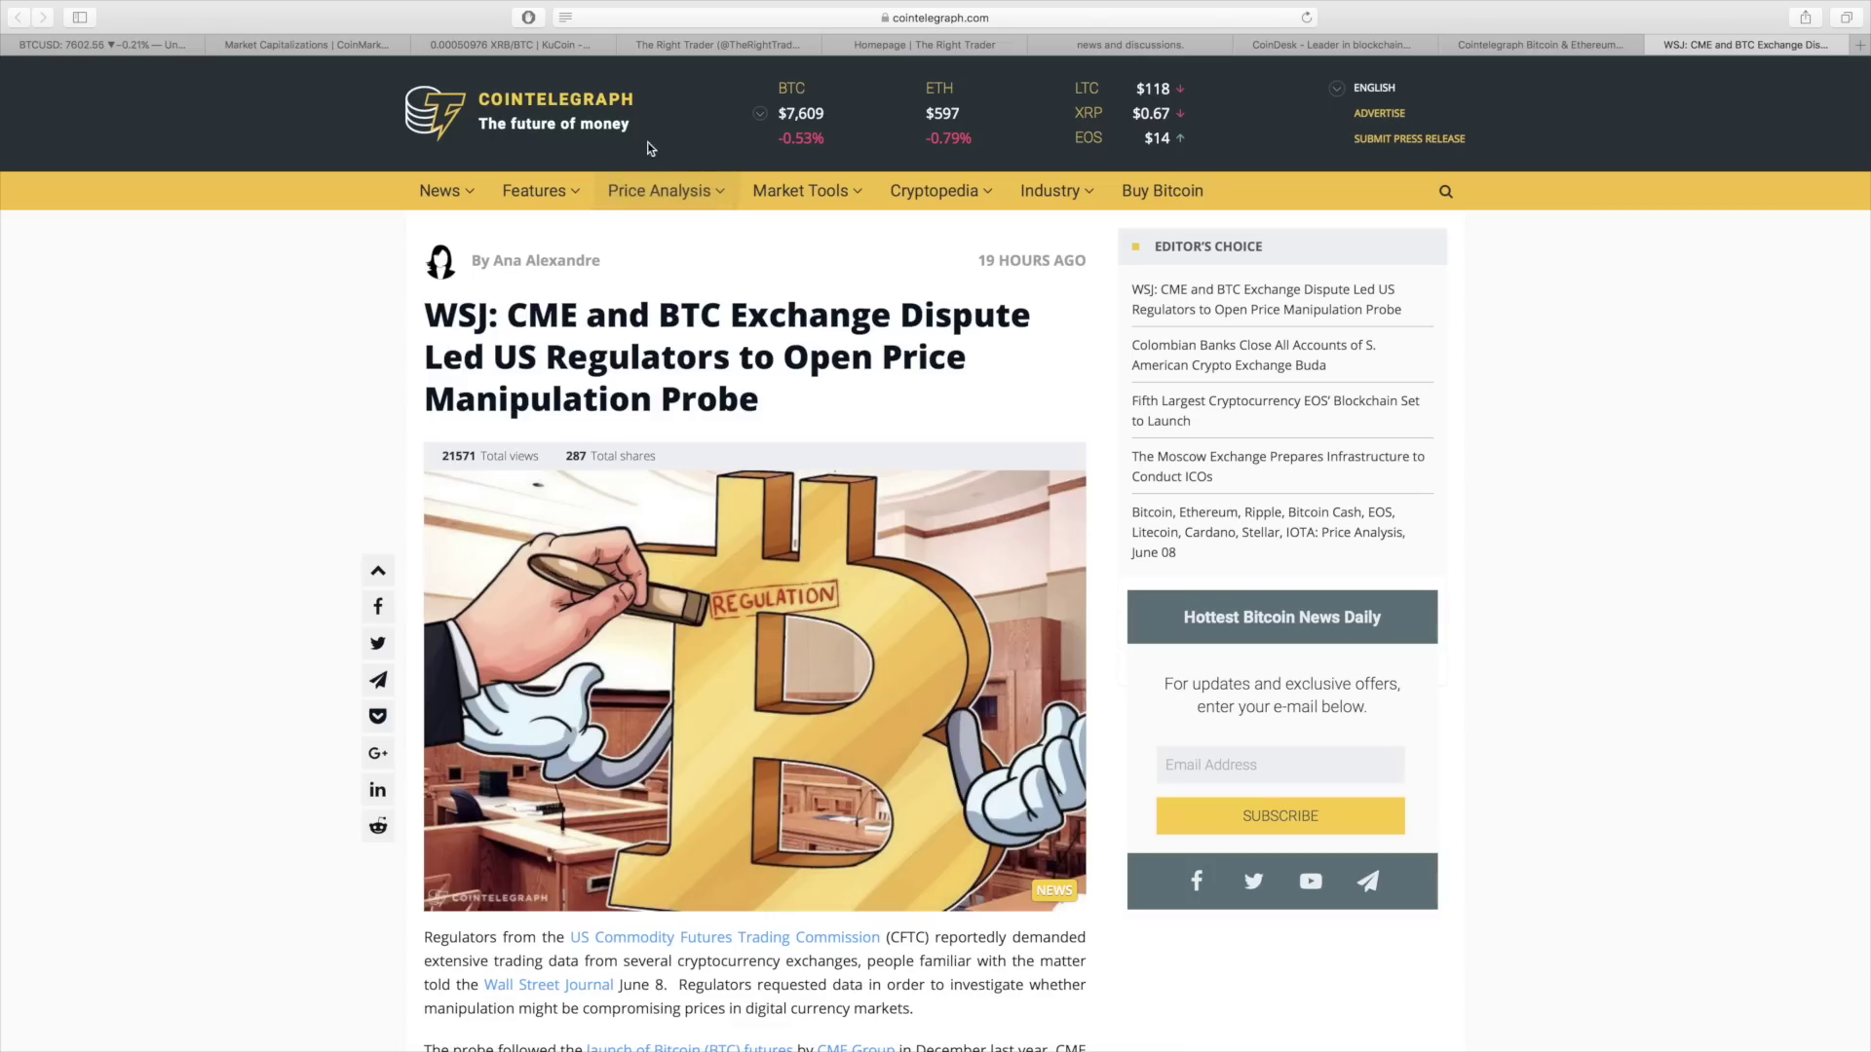
- Switch to the KuCoin XRB/BTC trading page with its annotated 1h chart
{"action": "left_click", "coordinate": [526, 49]}
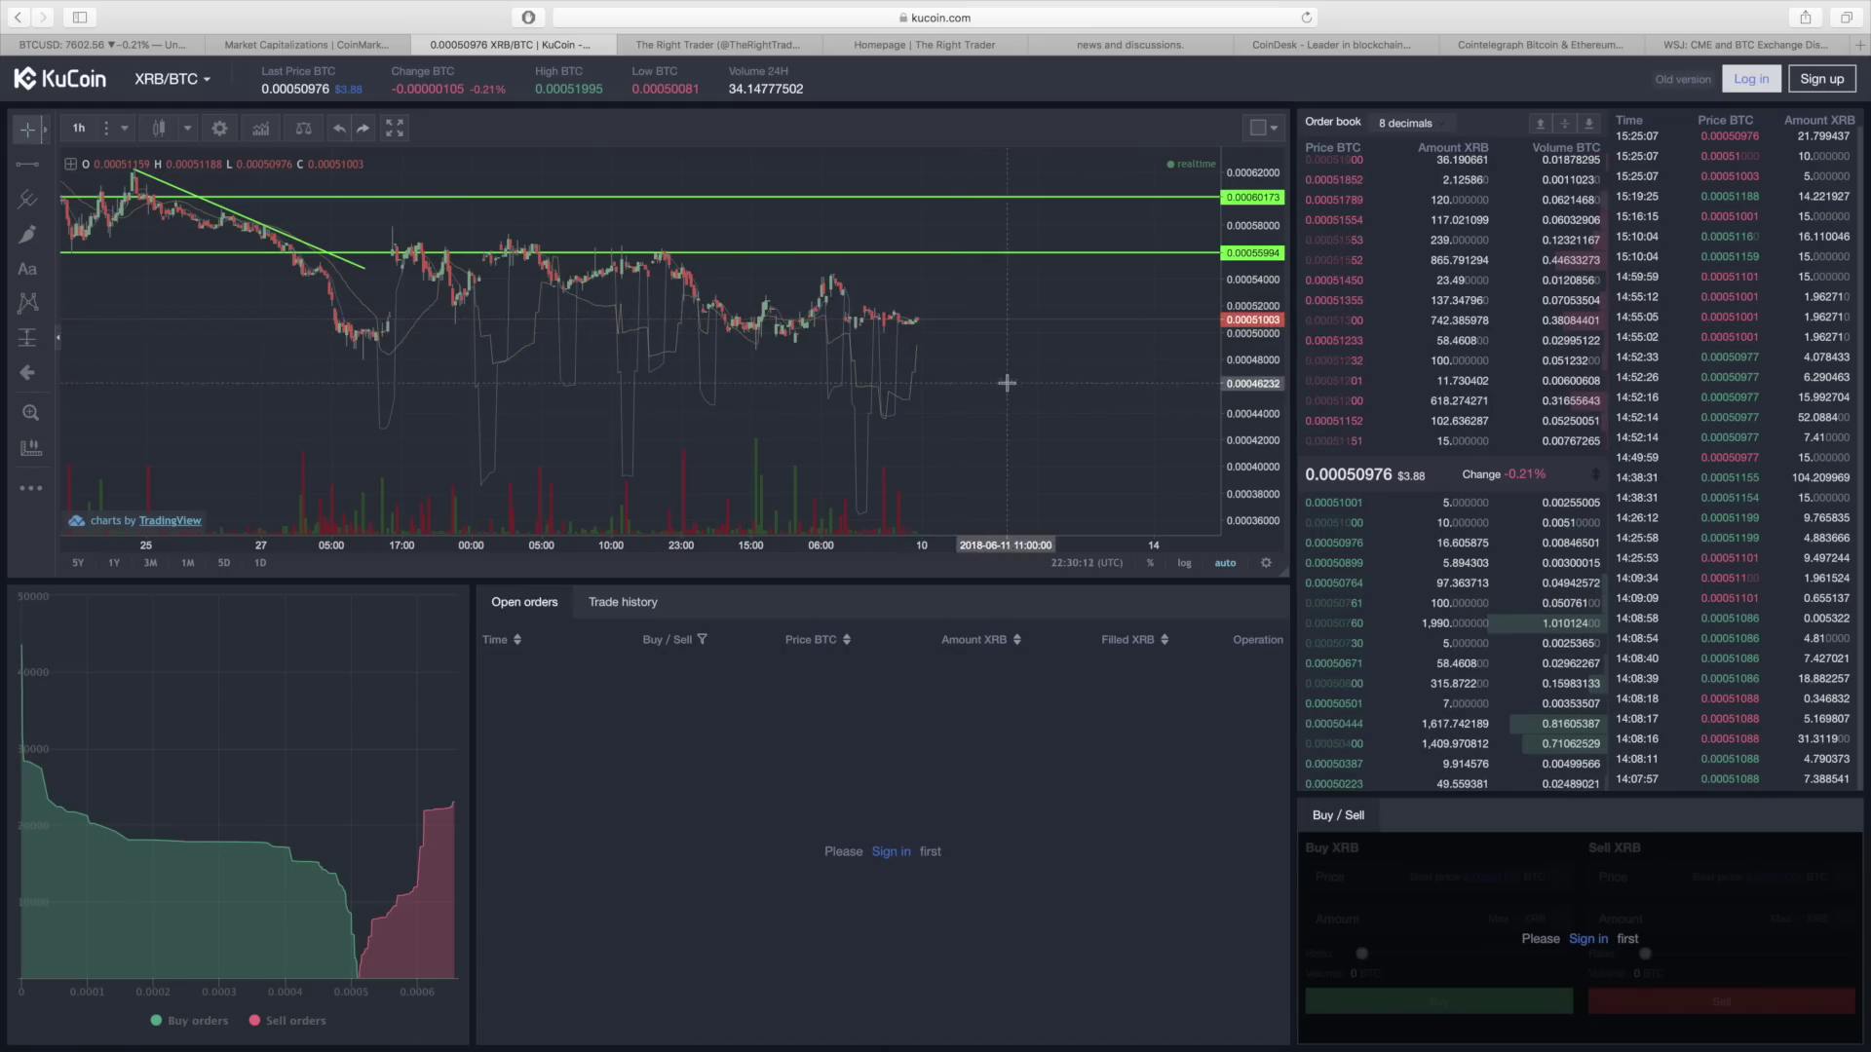
- Show the BTC/USD daily chart with levels 10046.83 to 6519.90, panned to recent months
{"action": "left_click", "coordinate": [130, 43]}
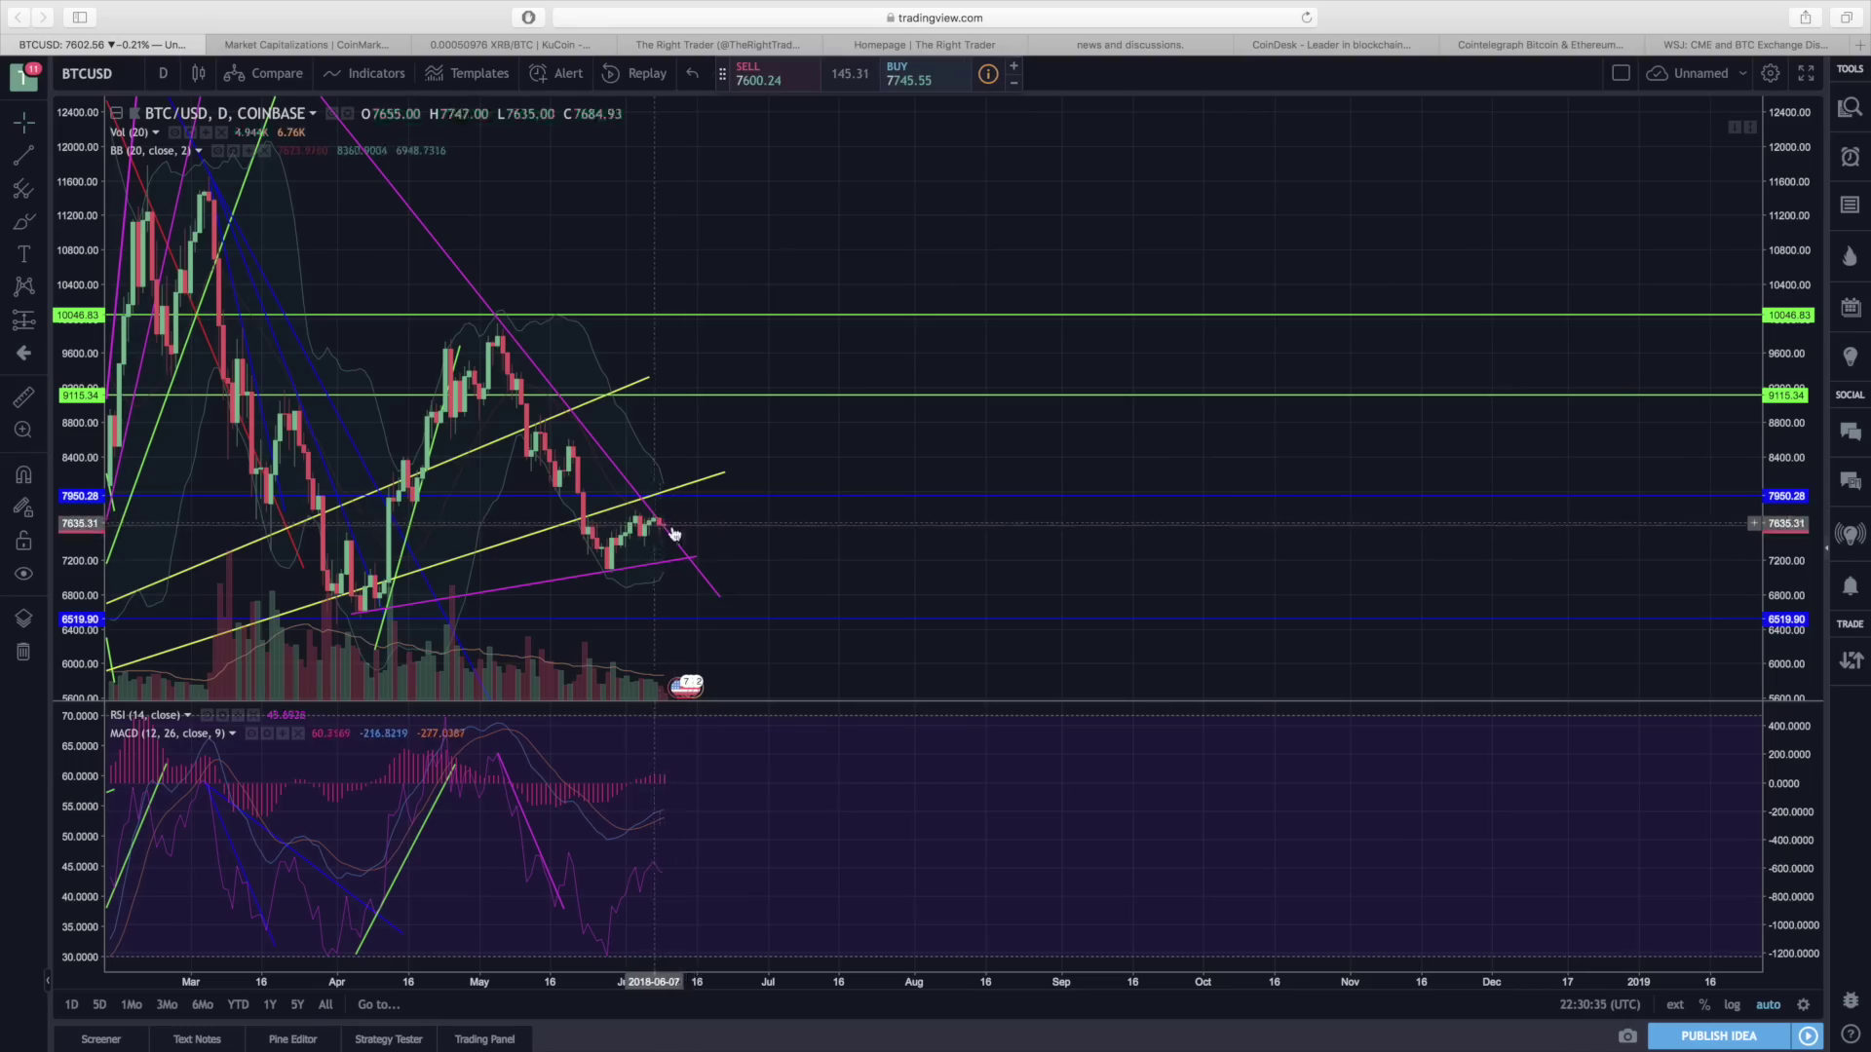
{"action": "left_click_drag", "start_coordinate": [646, 529], "coordinate": [624, 535]}
{"action": "scroll", "coordinate": [624, 535], "scroll_direction": "right", "scroll_amount": 5}
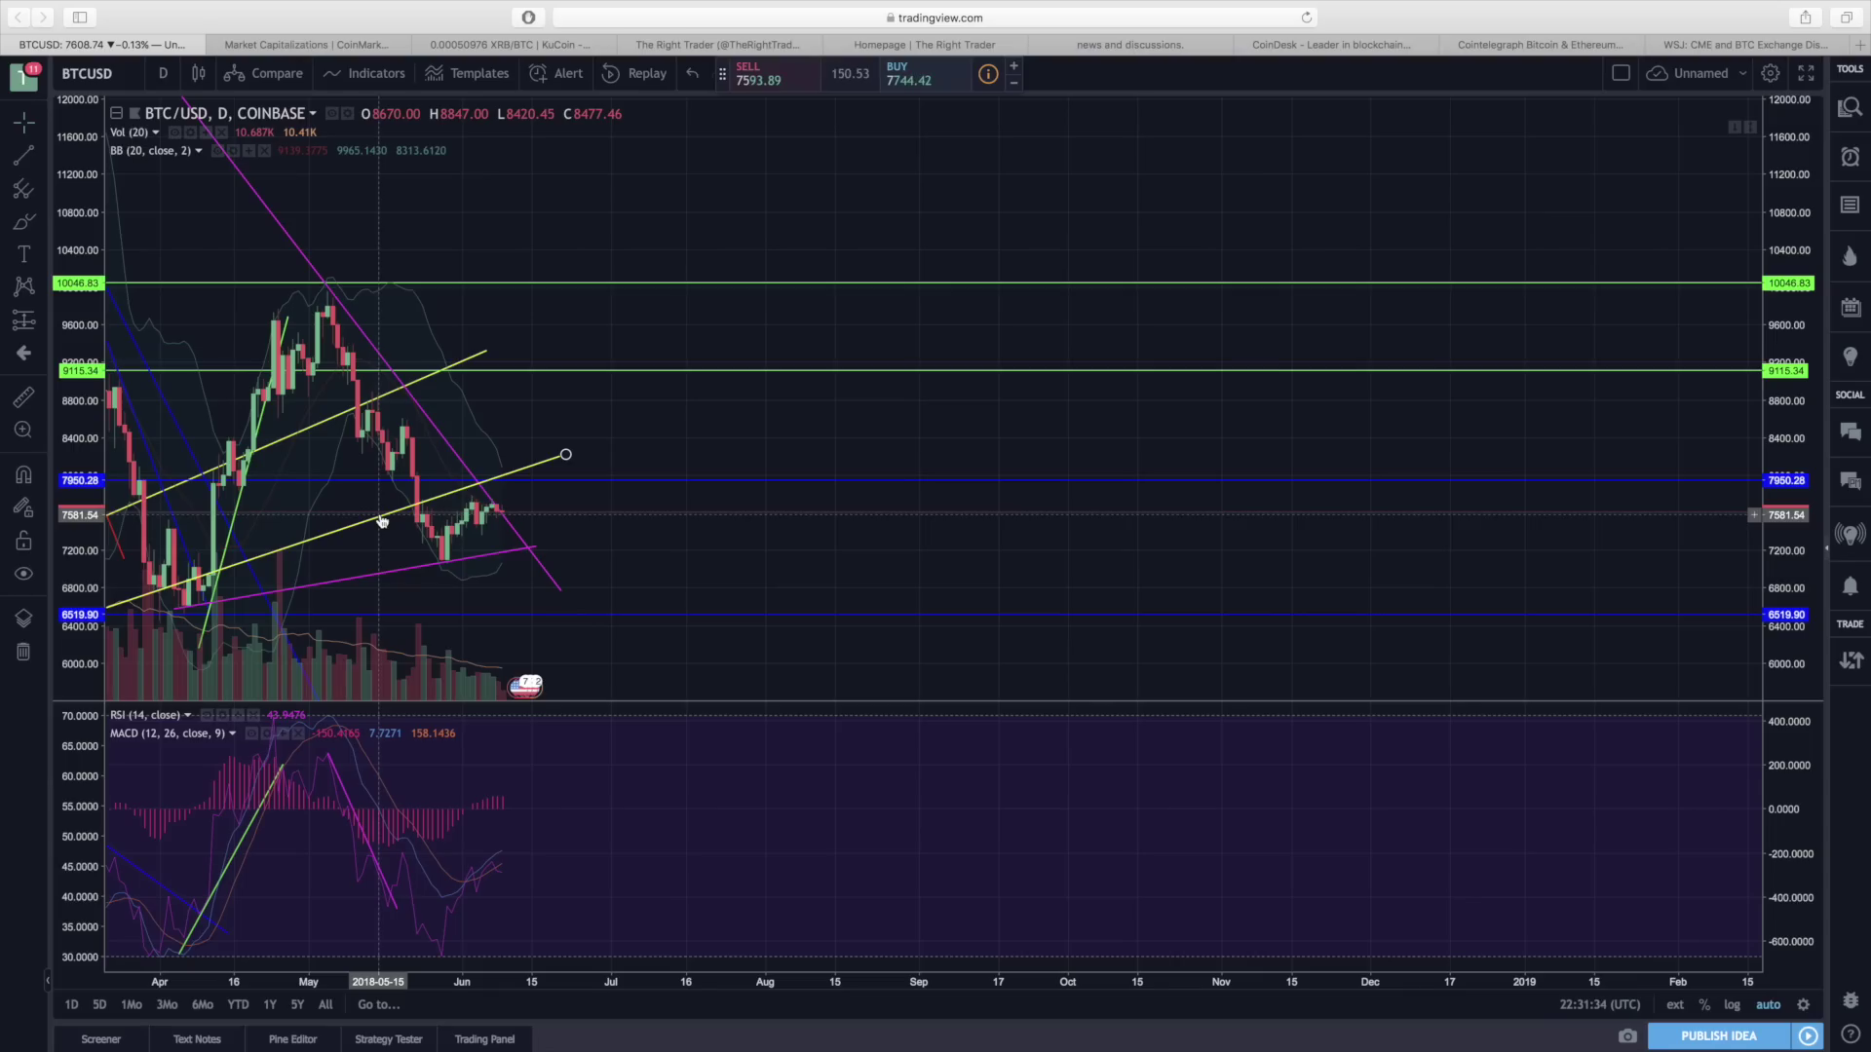
- Chart ETH/USD, check its descending pink trendline, then search the symbol box for LTCUSD
{"action": "left_click", "coordinate": [118, 77]}
{"action": "type", "text": "ETHU"}
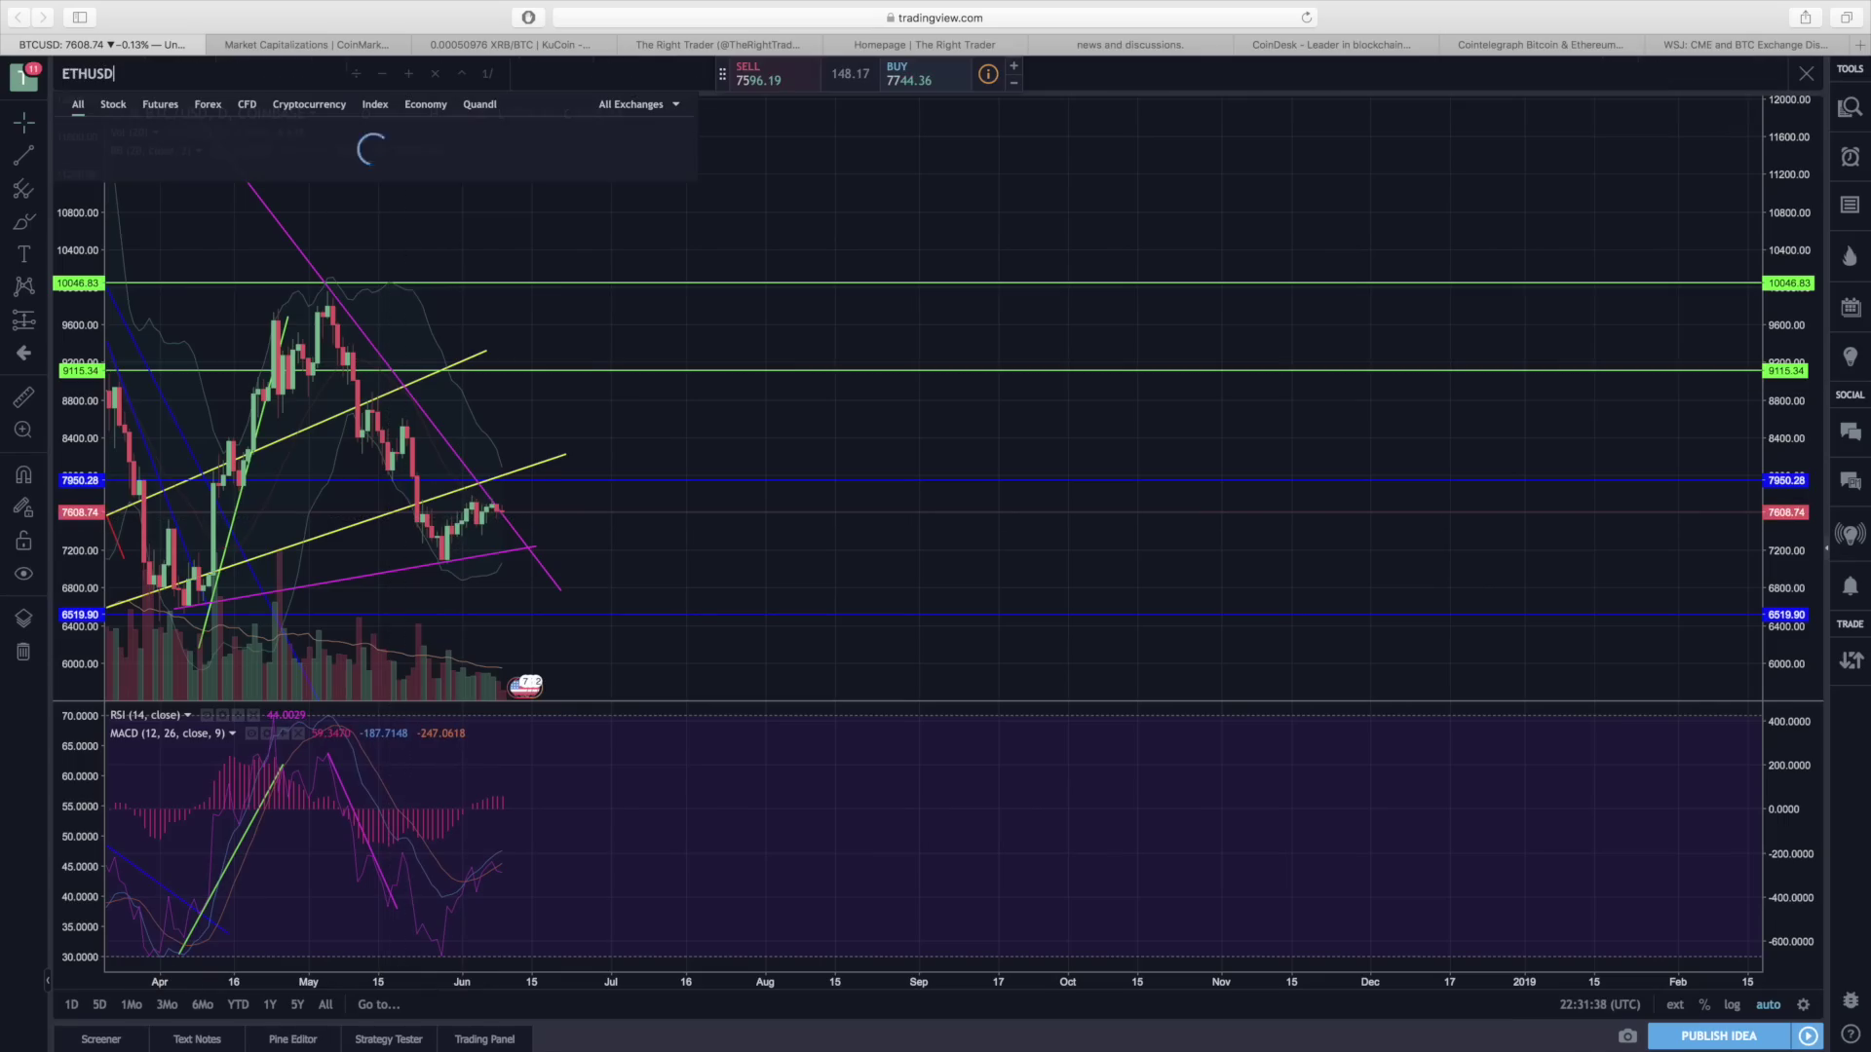
{"action": "left_click", "coordinate": [146, 167]}
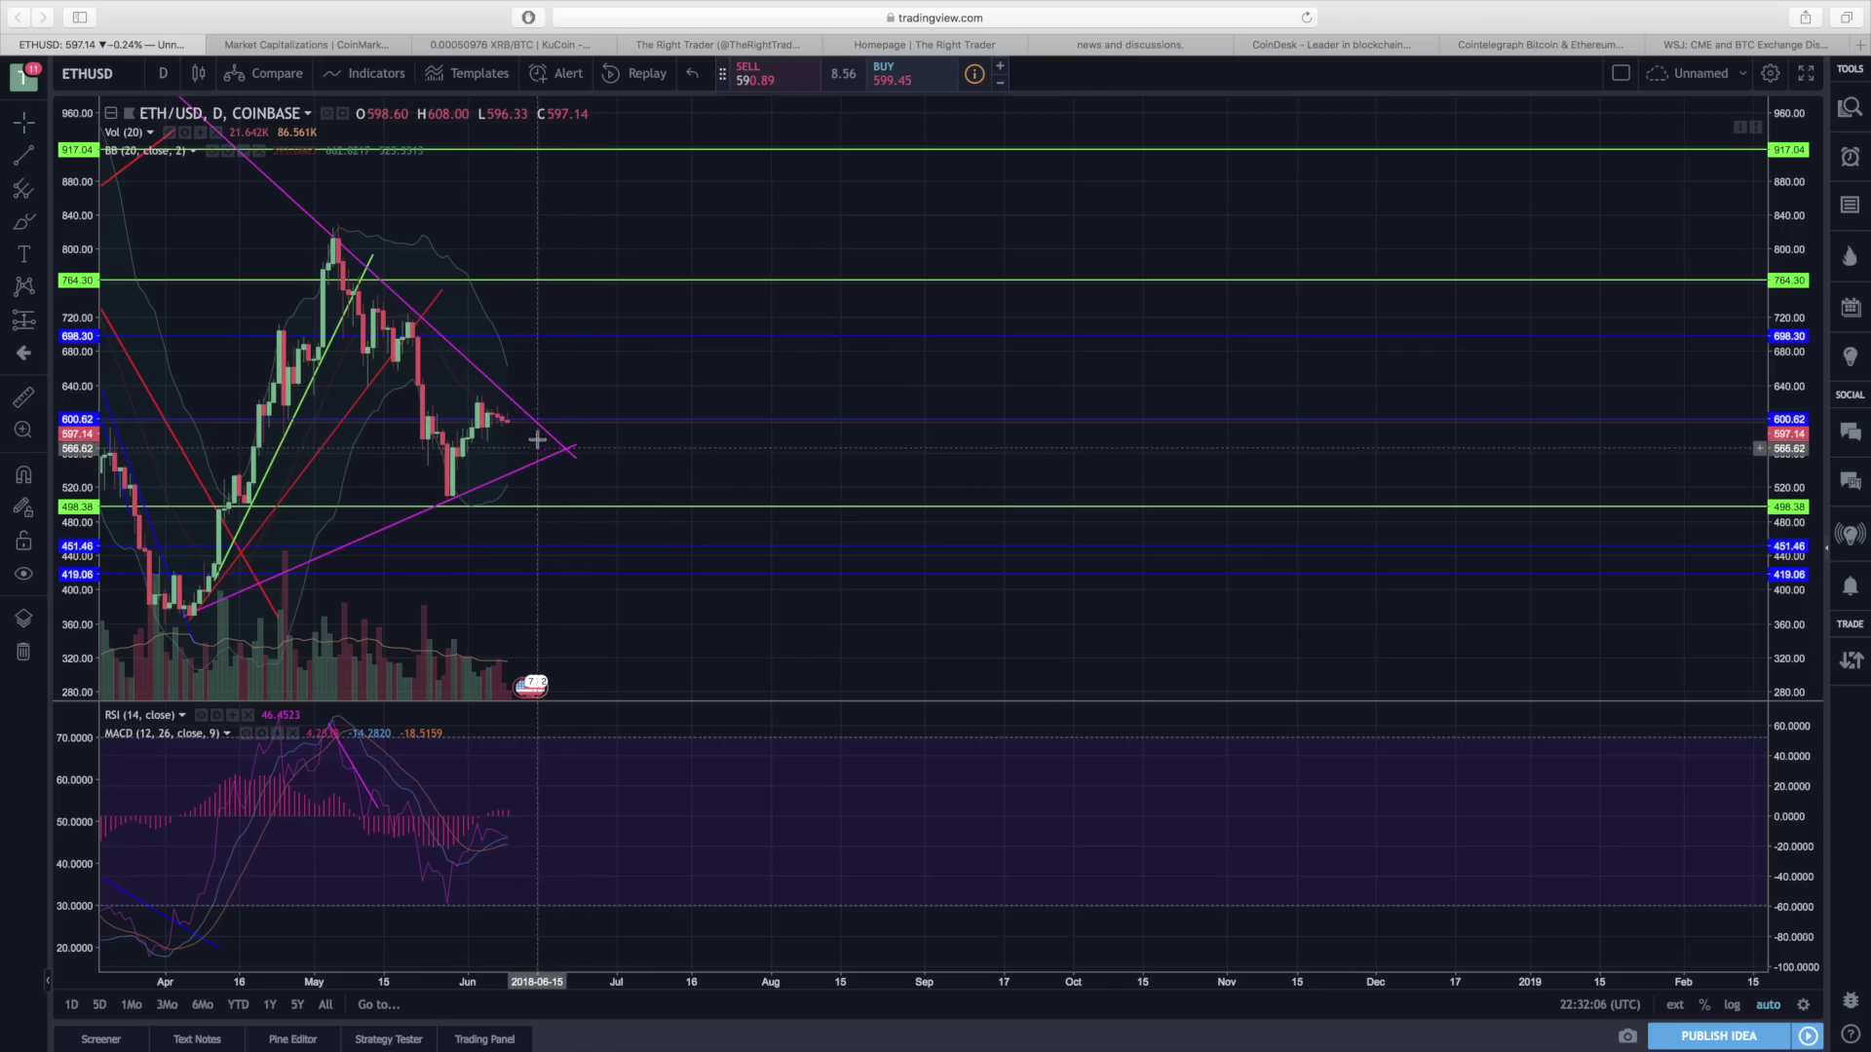
{"action": "left_click", "coordinate": [540, 438]}
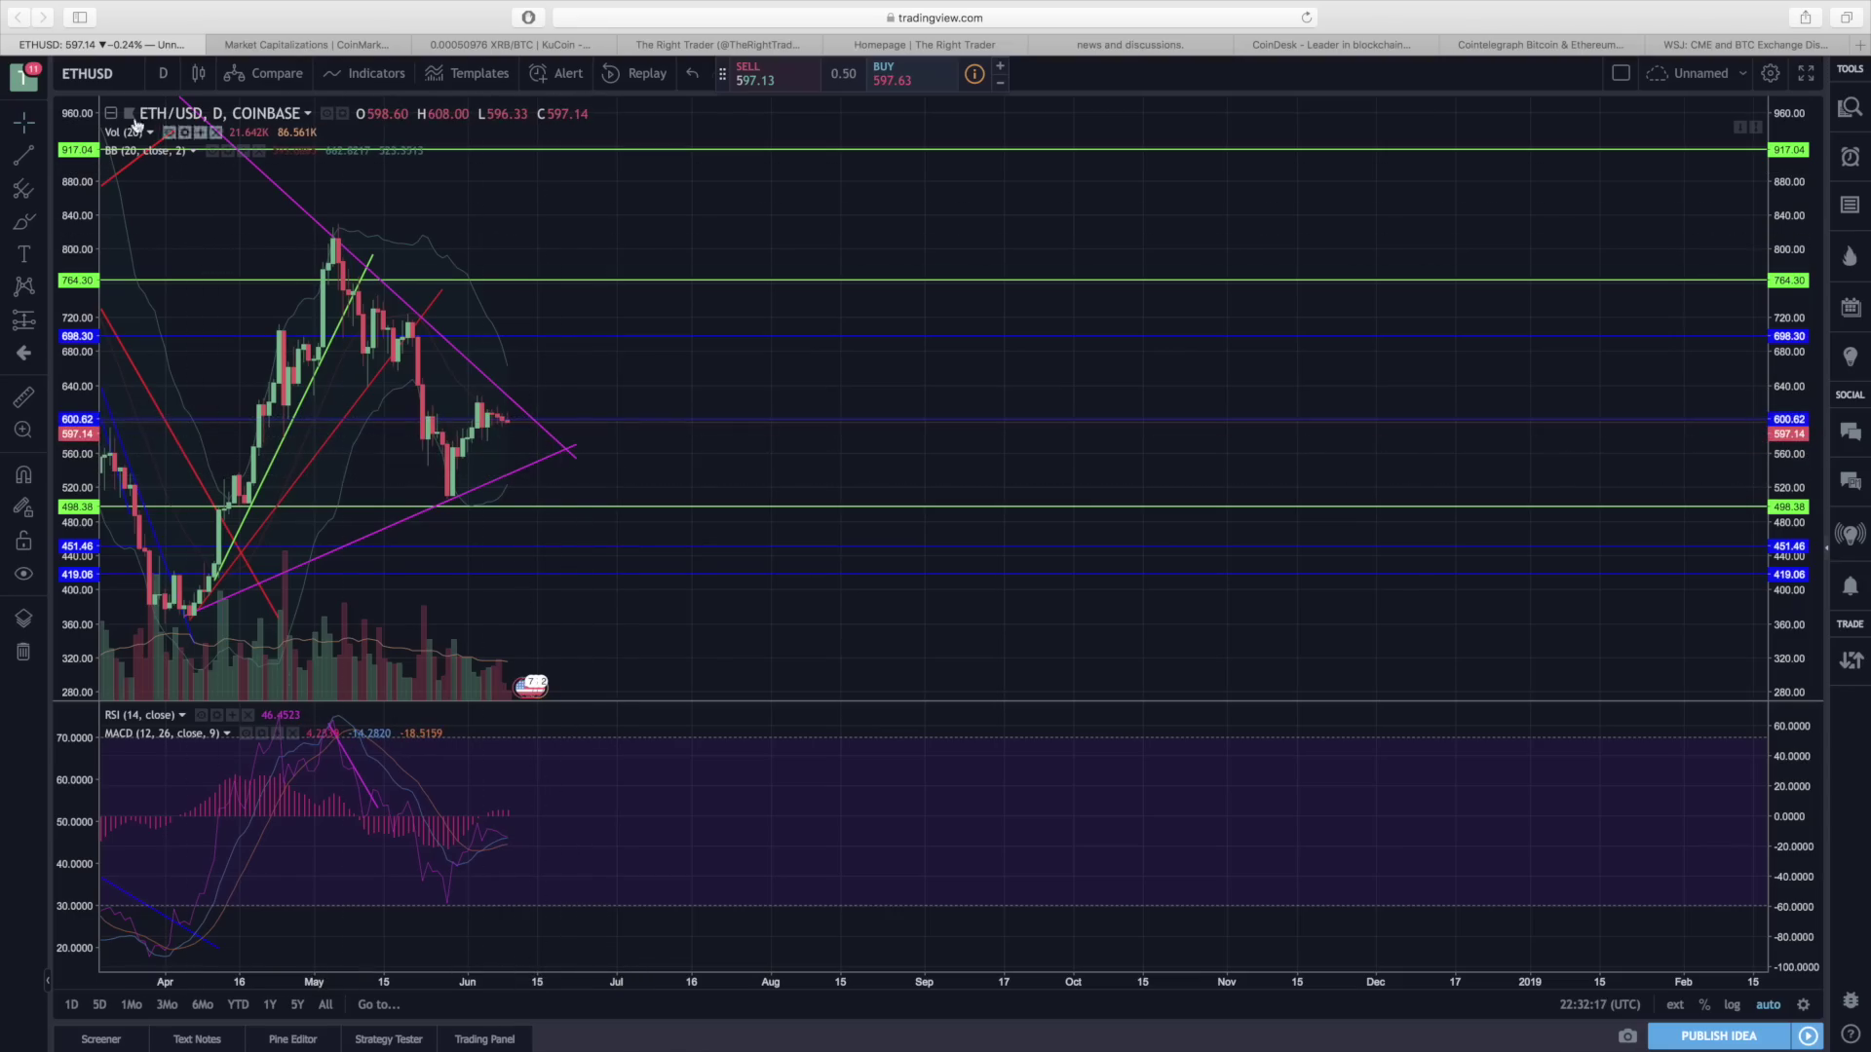
{"action": "left_click", "coordinate": [124, 78]}
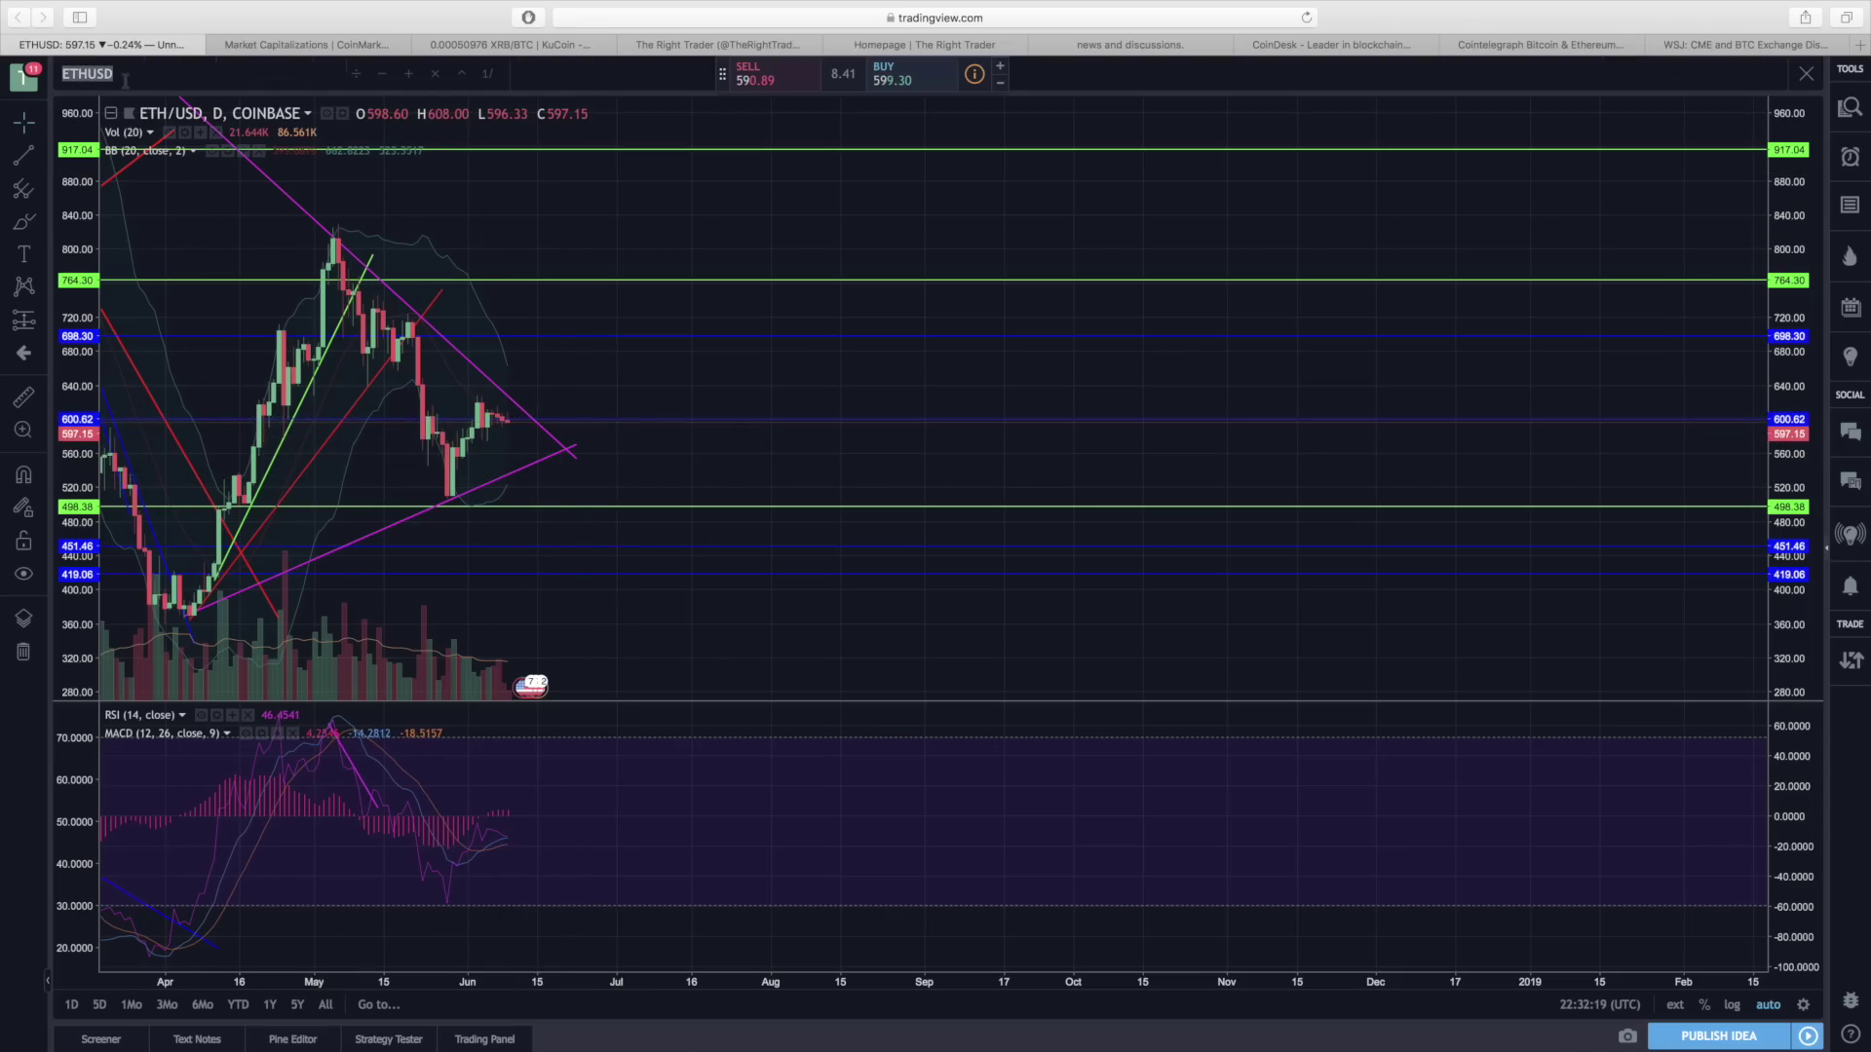
{"action": "type", "text": "LTCUSD"}
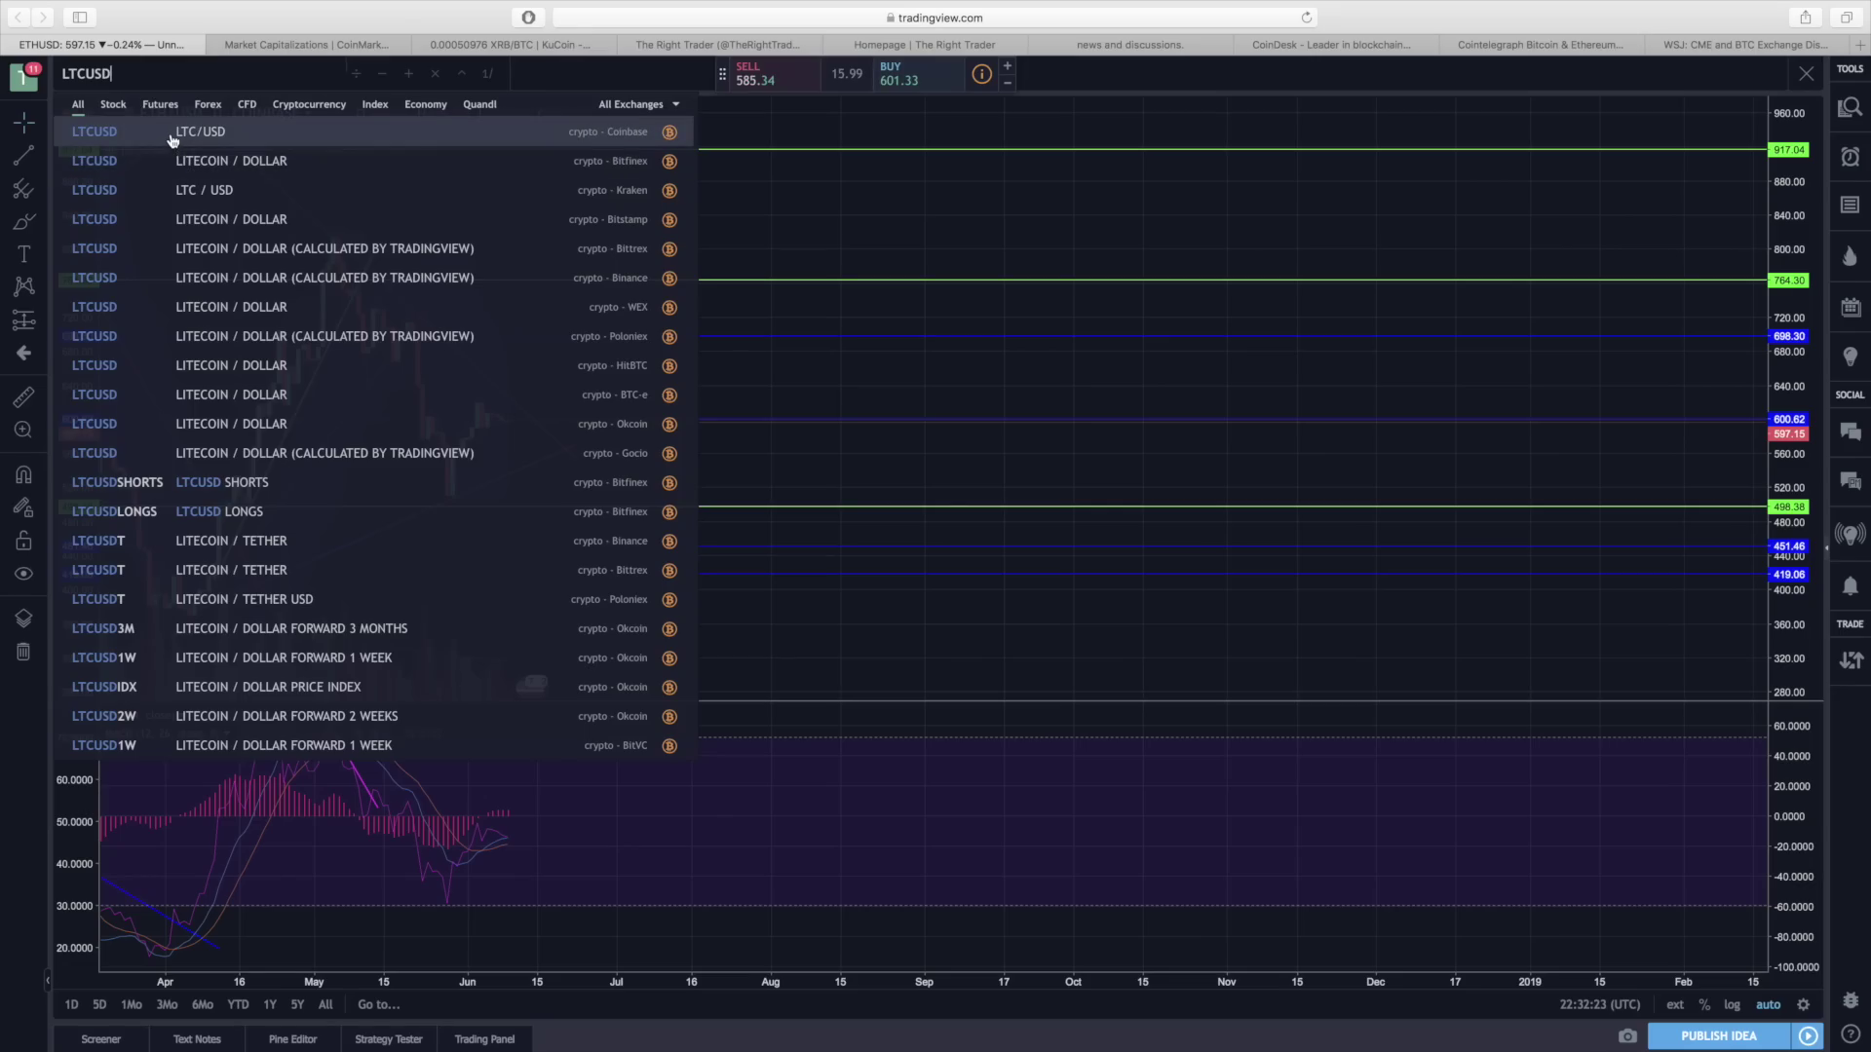
- Open the Coinbase LTC/USD daily chart and pan it toward recent dates
{"action": "left_click", "coordinate": [171, 133]}
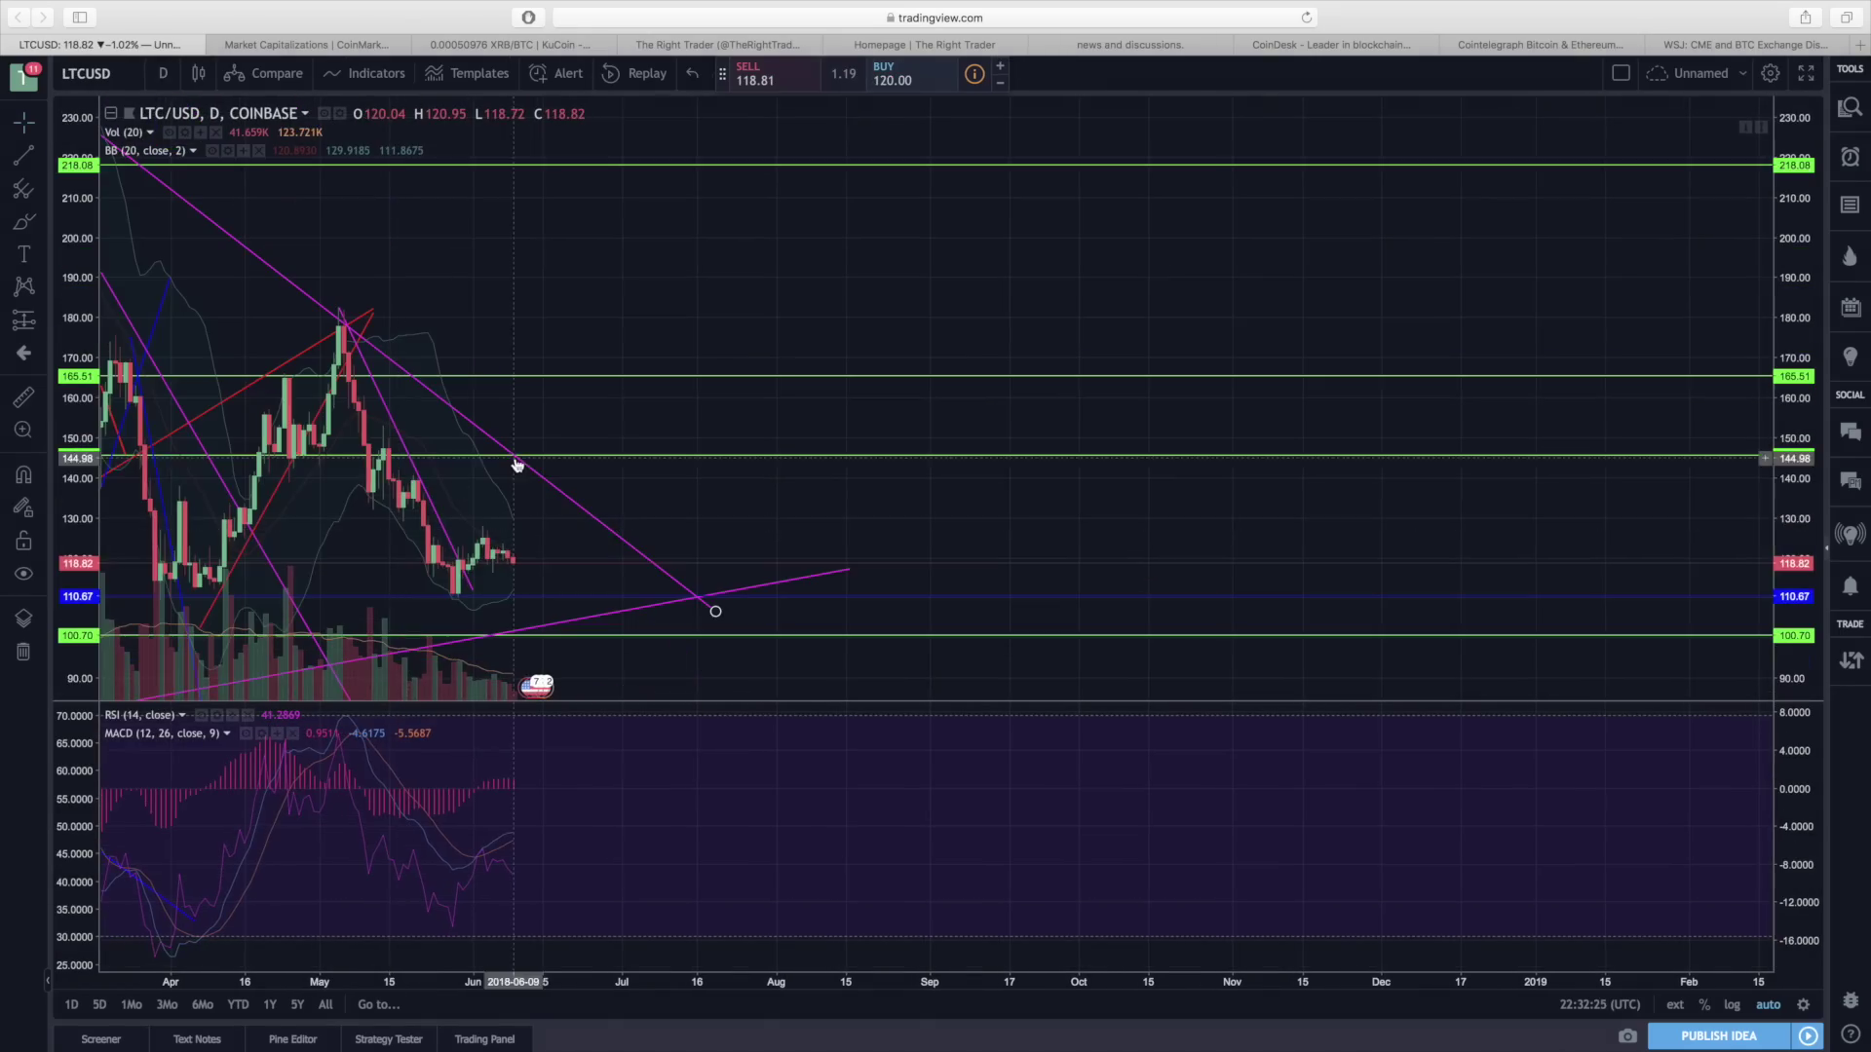
{"action": "left_click_drag", "start_coordinate": [560, 549], "coordinate": [717, 541]}
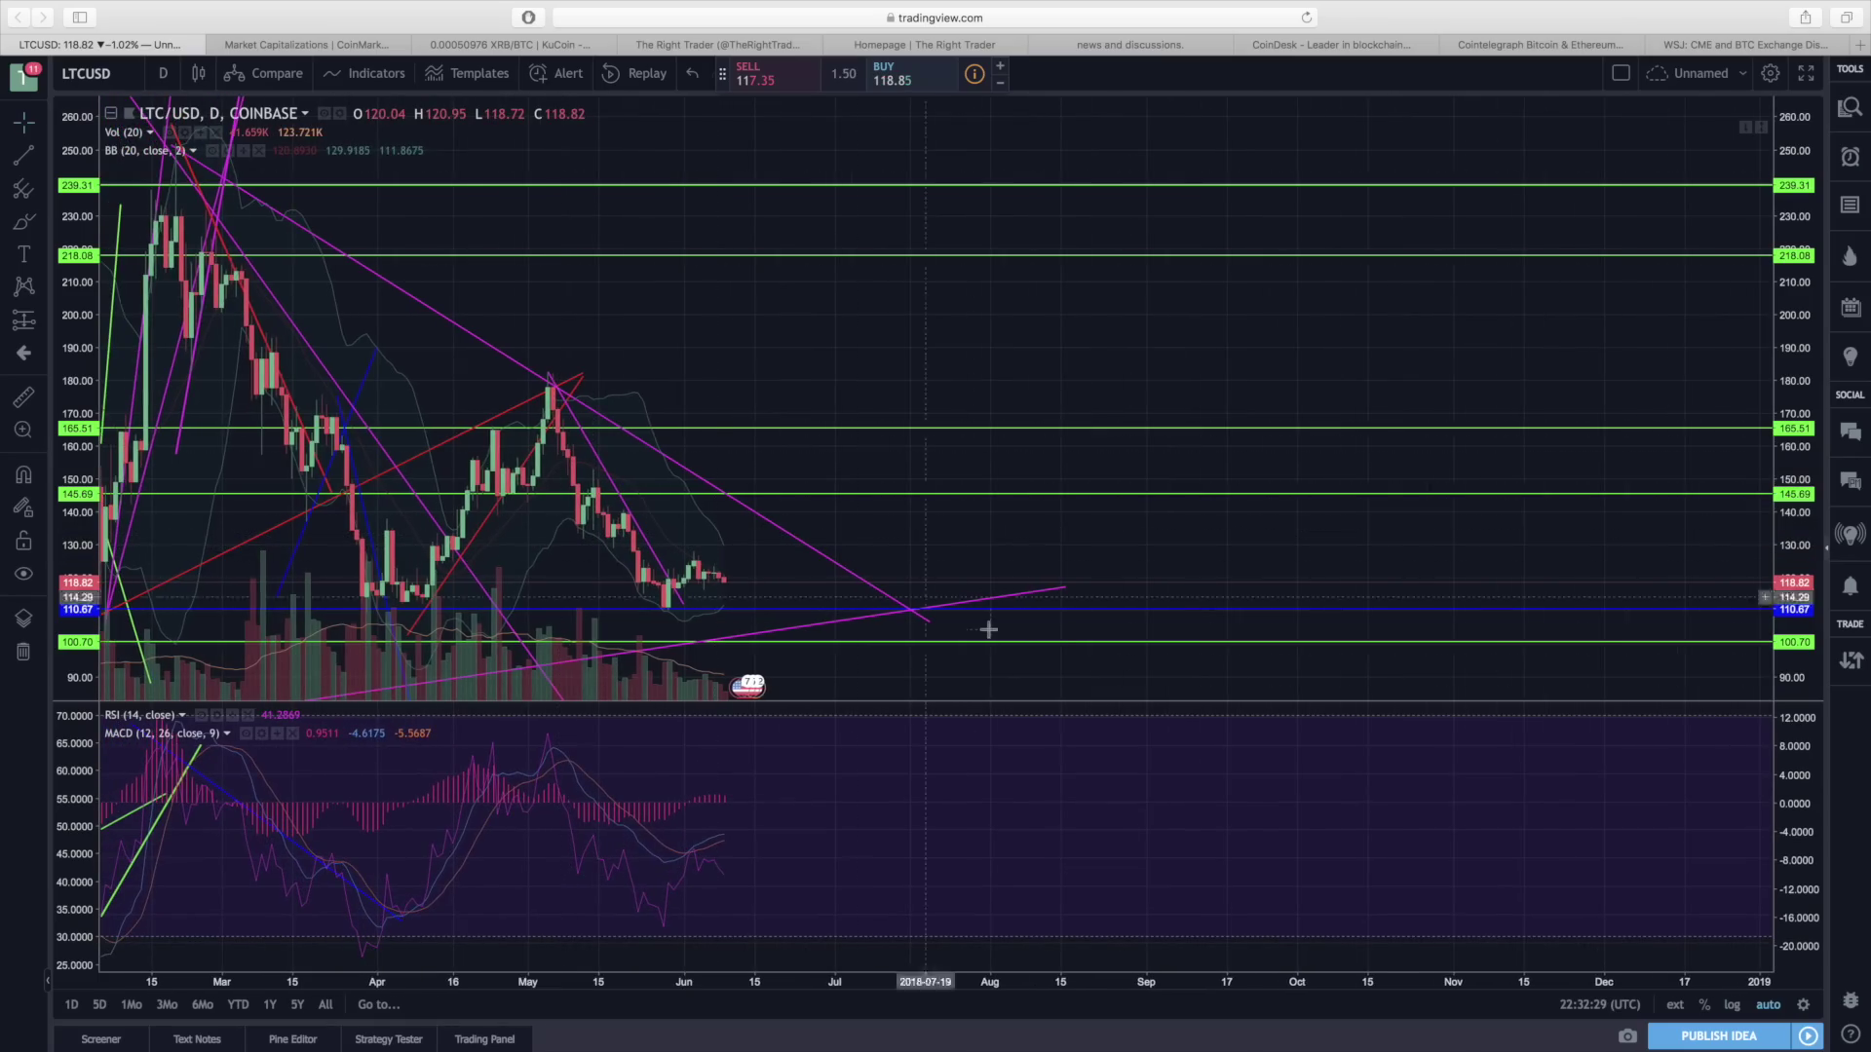
{"action": "scroll", "coordinate": [987, 631], "scroll_direction": "right", "scroll_amount": 3}
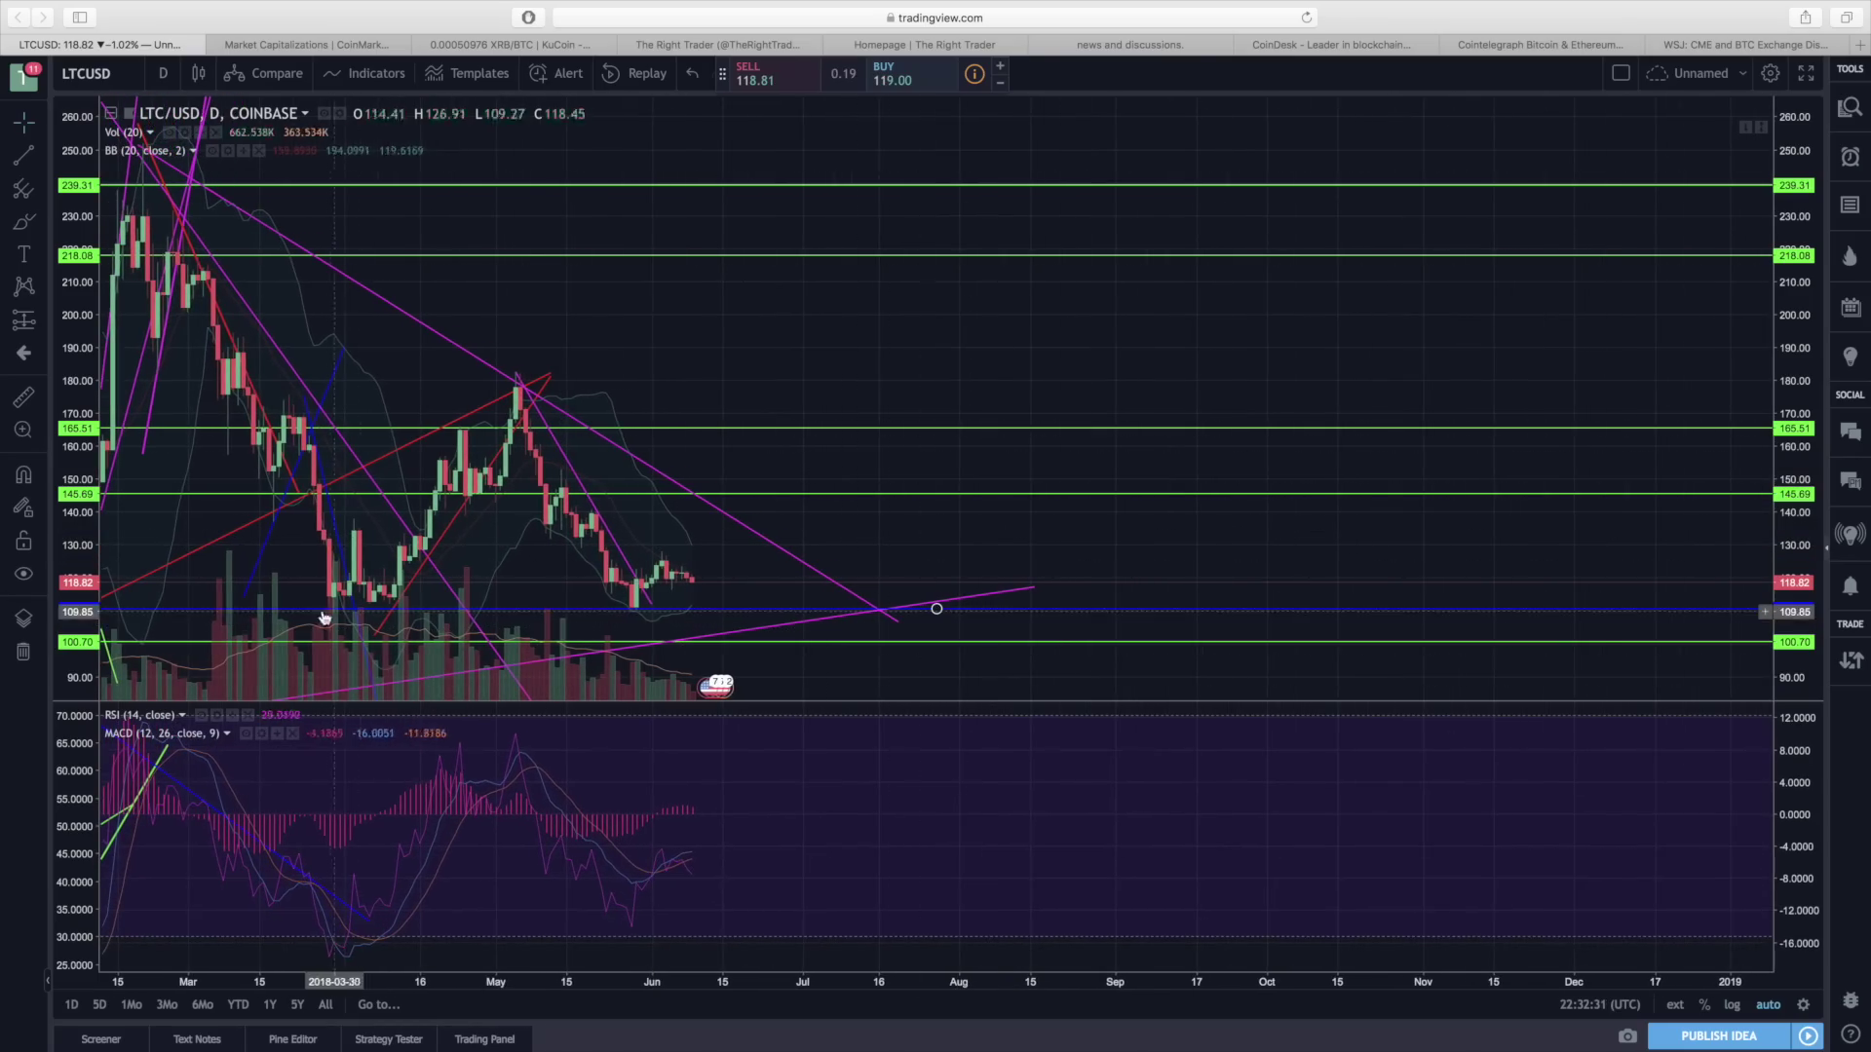
{"action": "scroll", "coordinate": [684, 614], "scroll_direction": "right", "scroll_amount": 2}
{"action": "scroll", "coordinate": [684, 614], "scroll_direction": "right", "scroll_amount": 10}
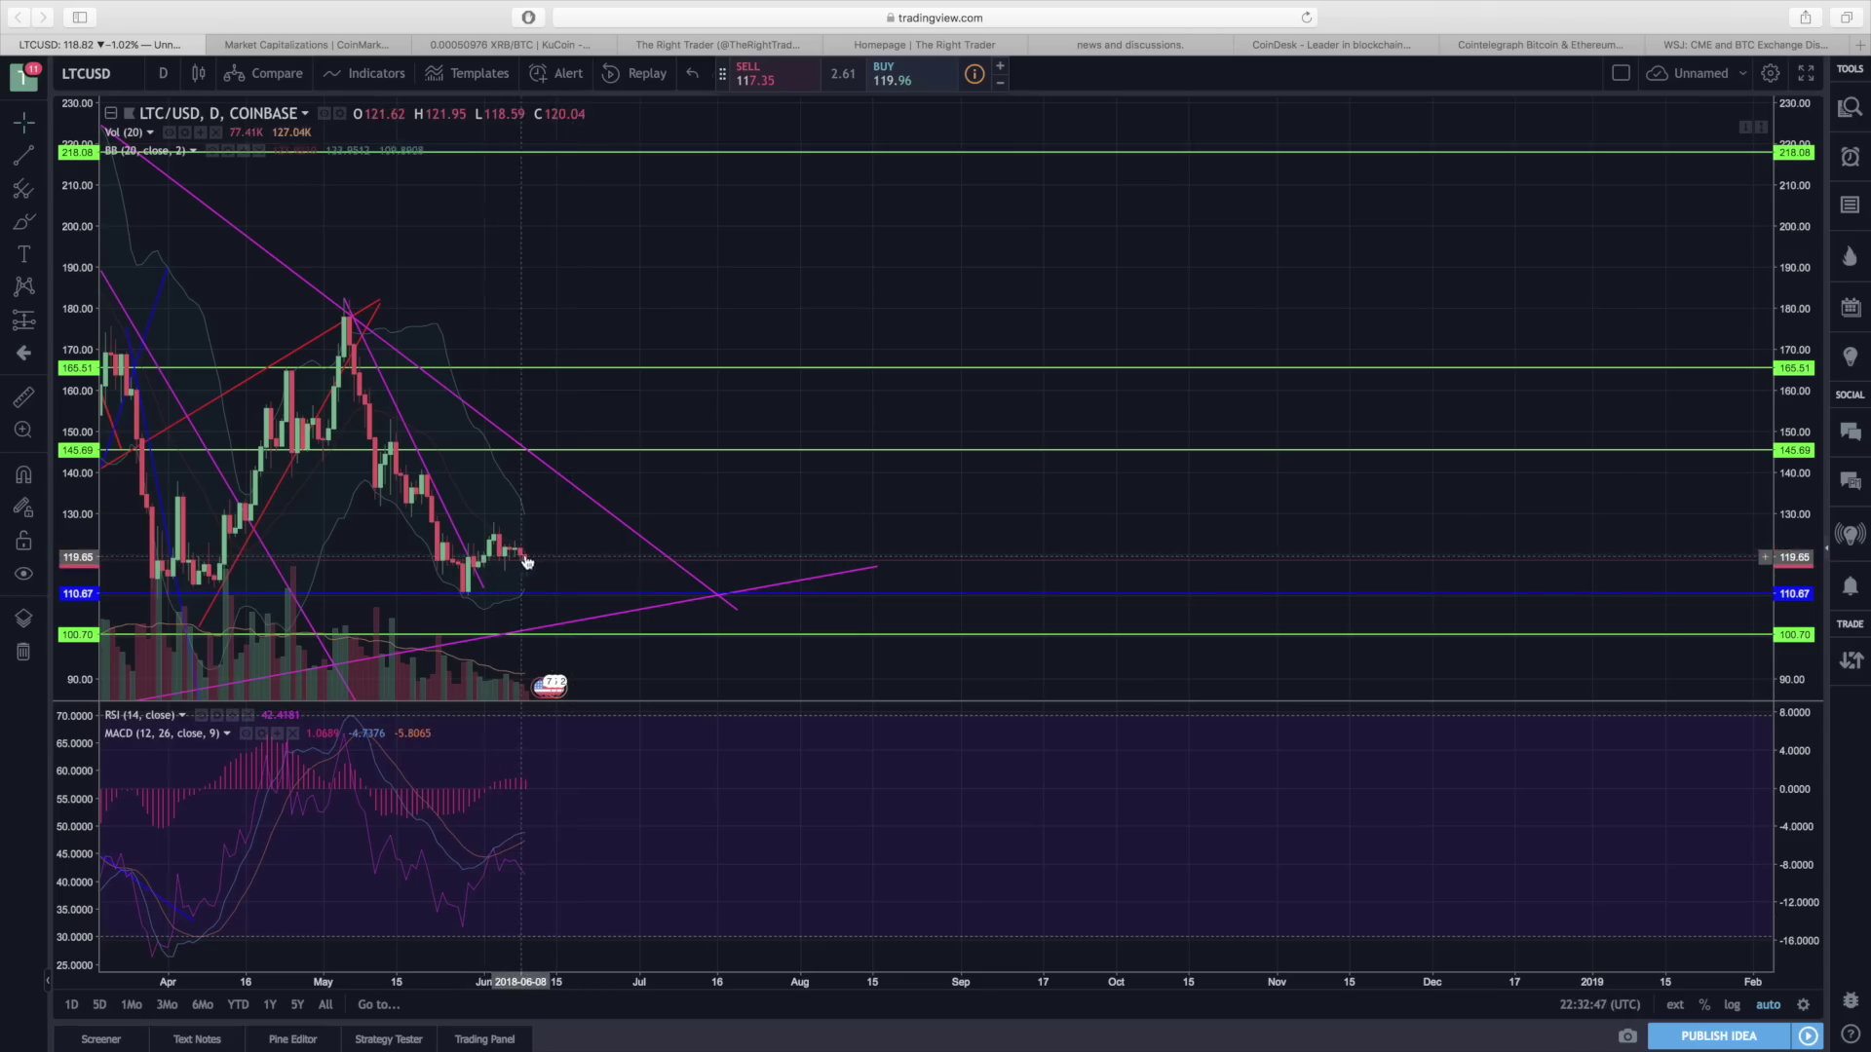
- Inspect the blue support line near 110.87, then return to the symbol box
{"action": "left_click", "coordinate": [712, 594]}
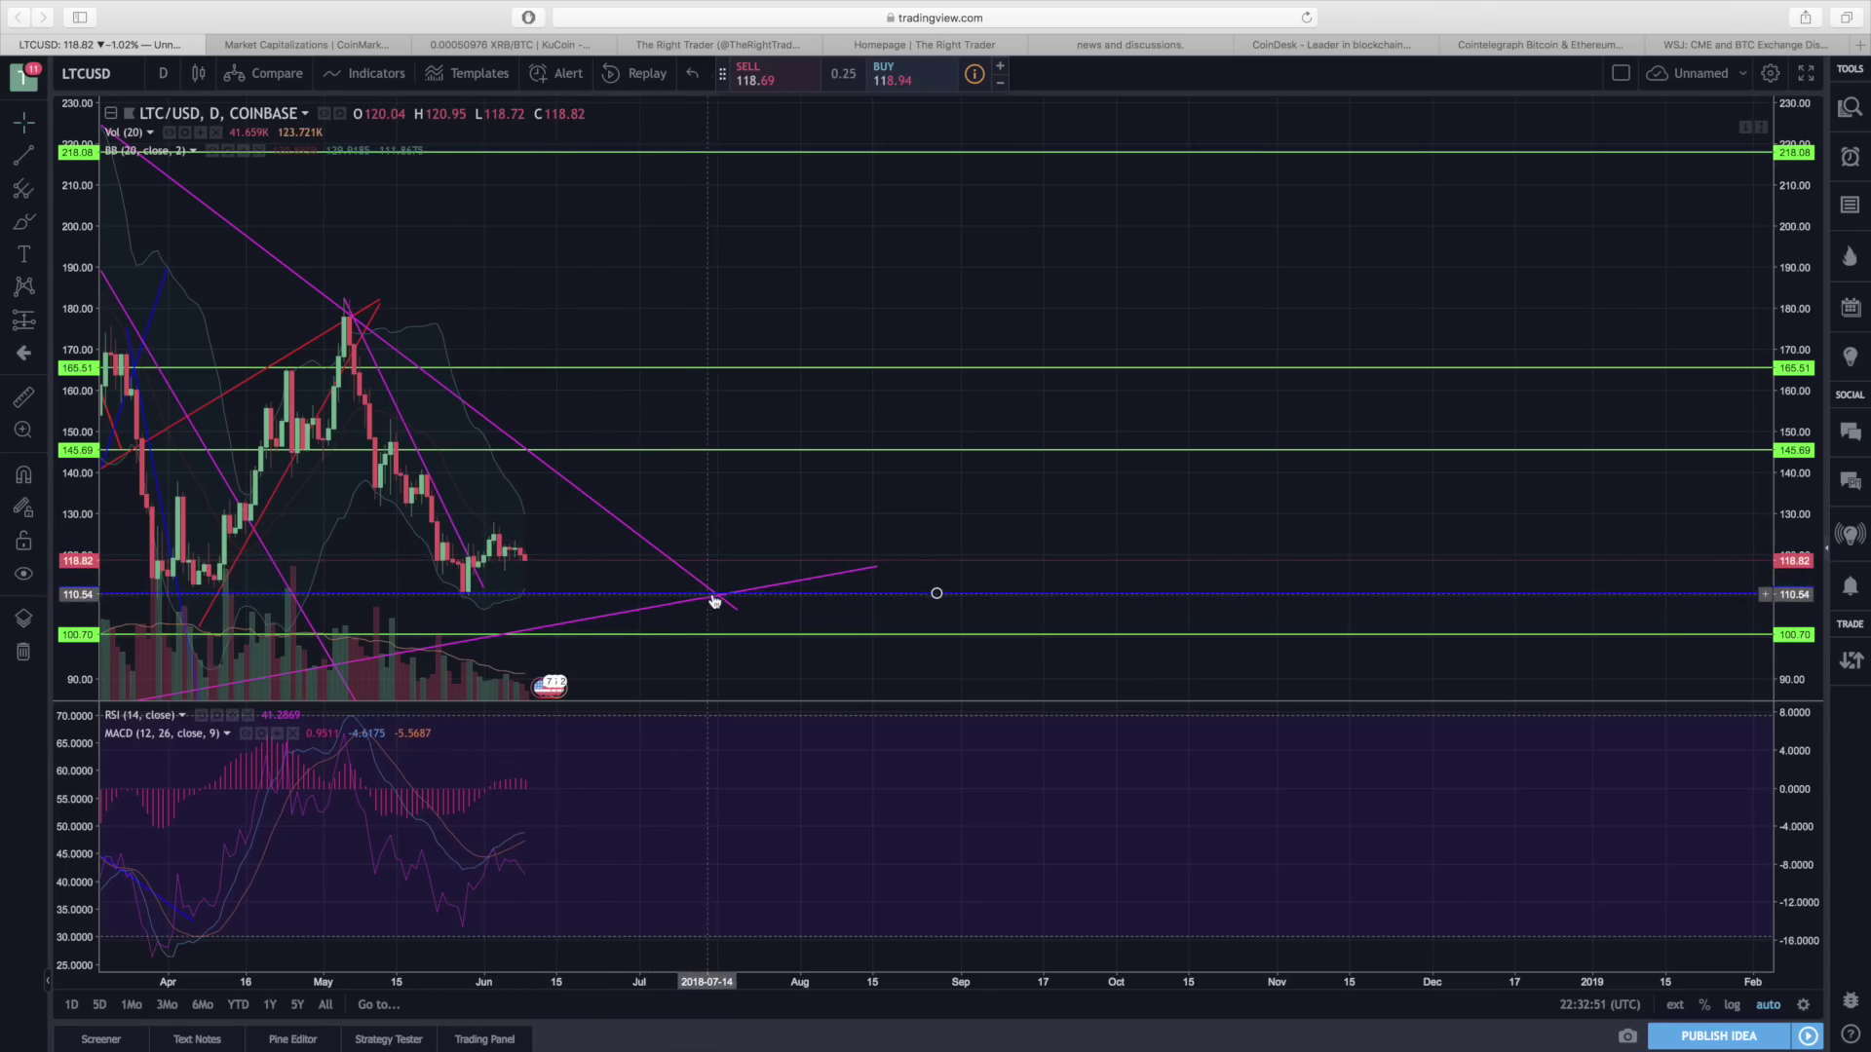
{"action": "left_click", "coordinate": [703, 598]}
{"action": "left_click", "coordinate": [480, 584]}
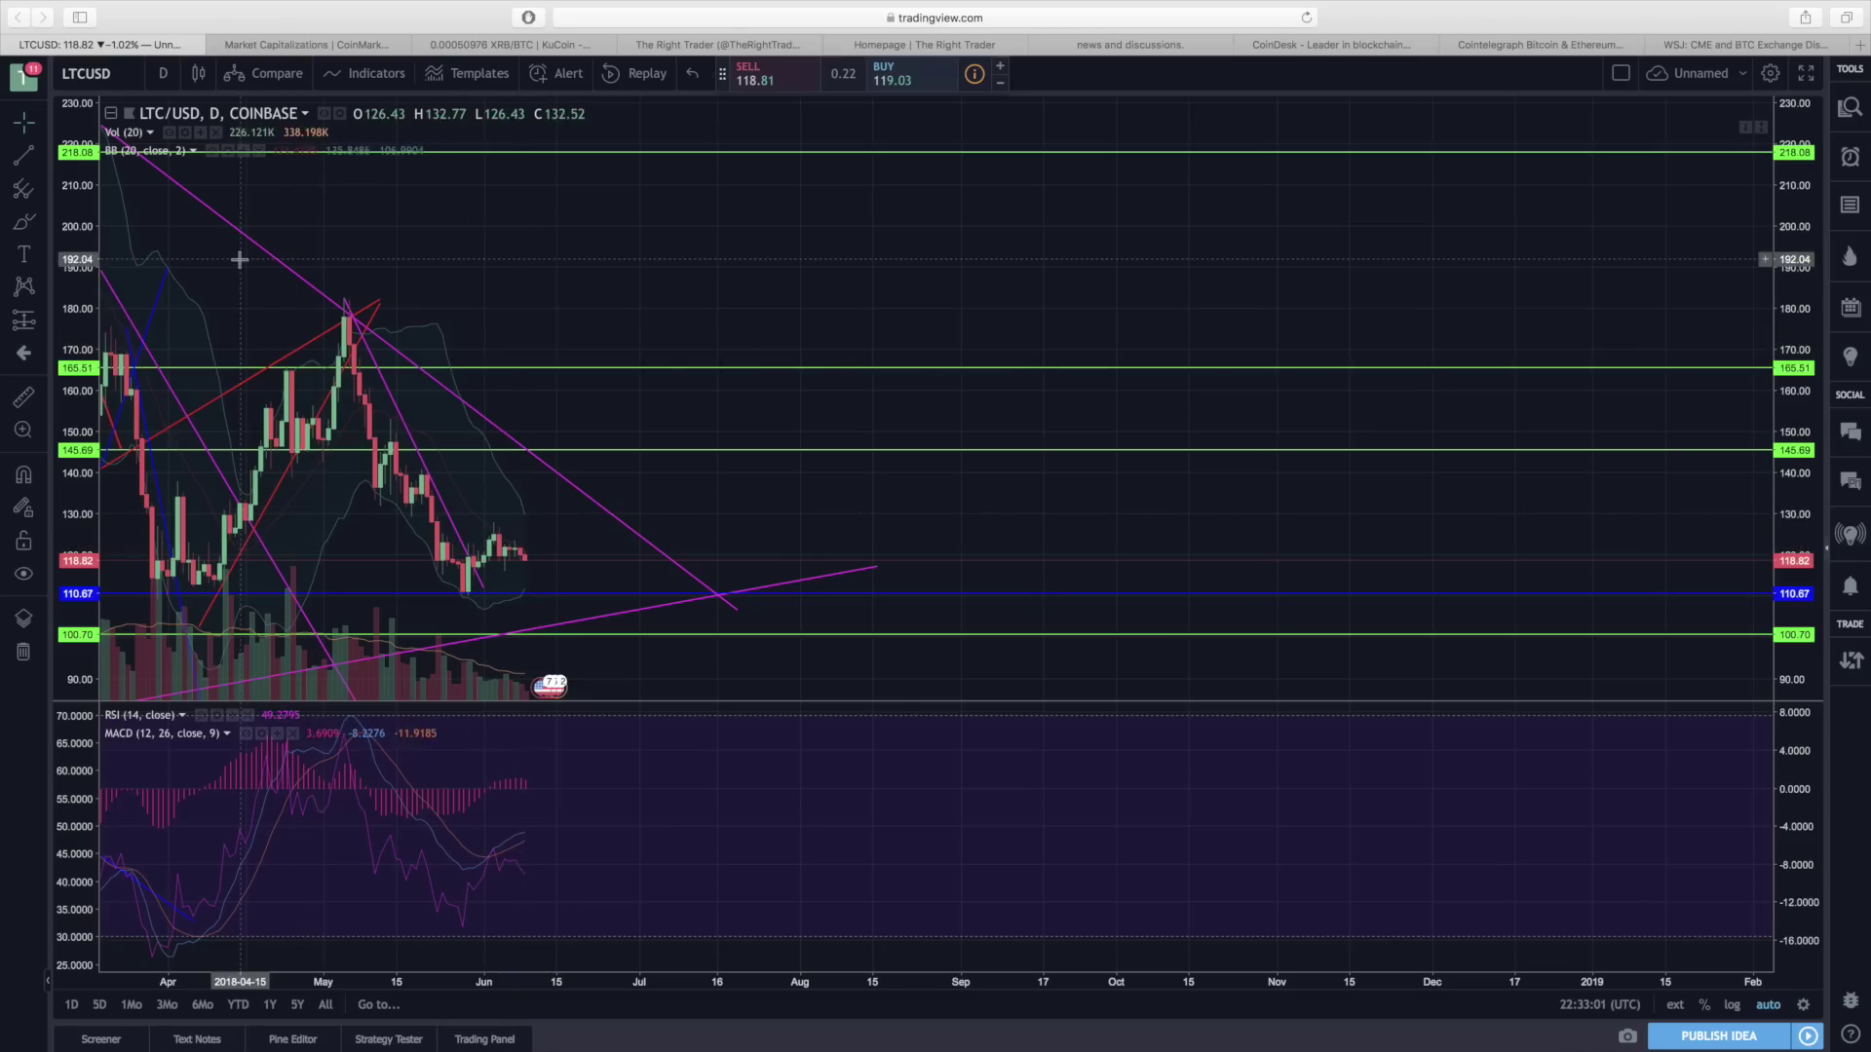
{"action": "left_click", "coordinate": [128, 76]}
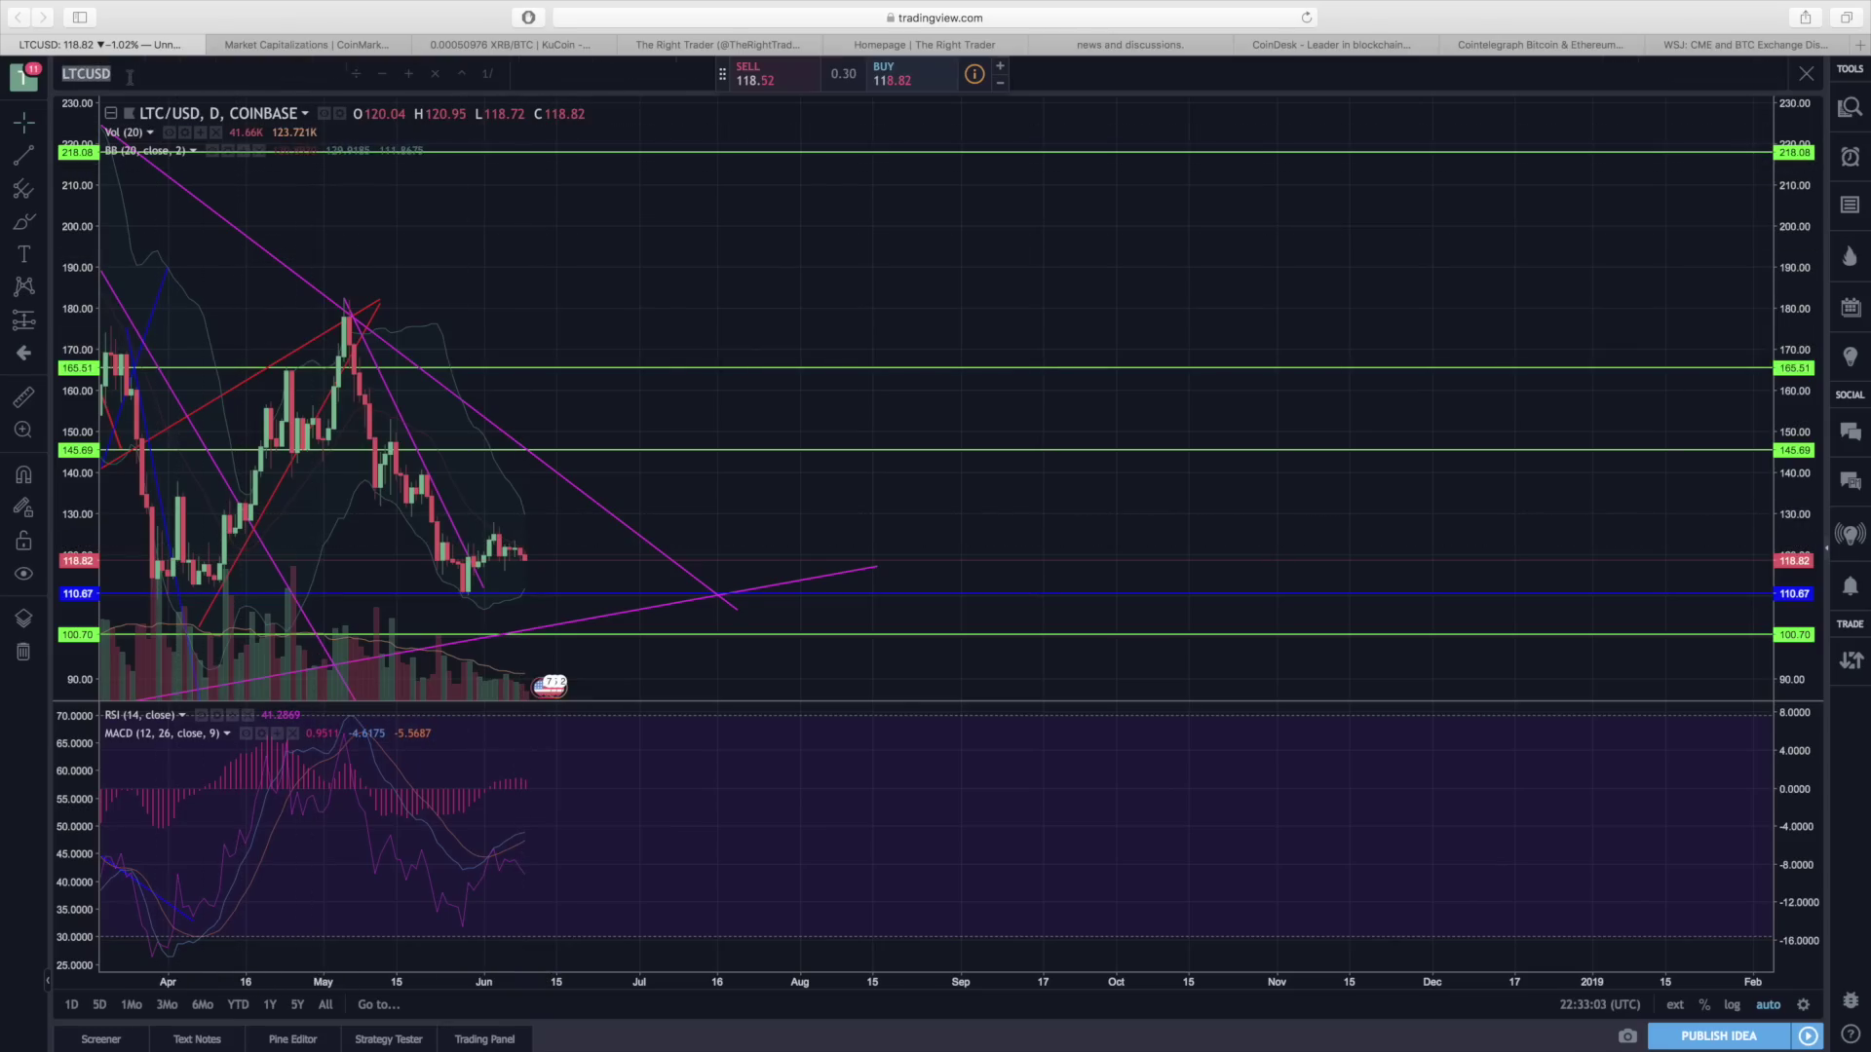
- Chart EOSBTC from Binance, then switch to the KuCoin XRB/BTC page
{"action": "type", "text": "EOS"}
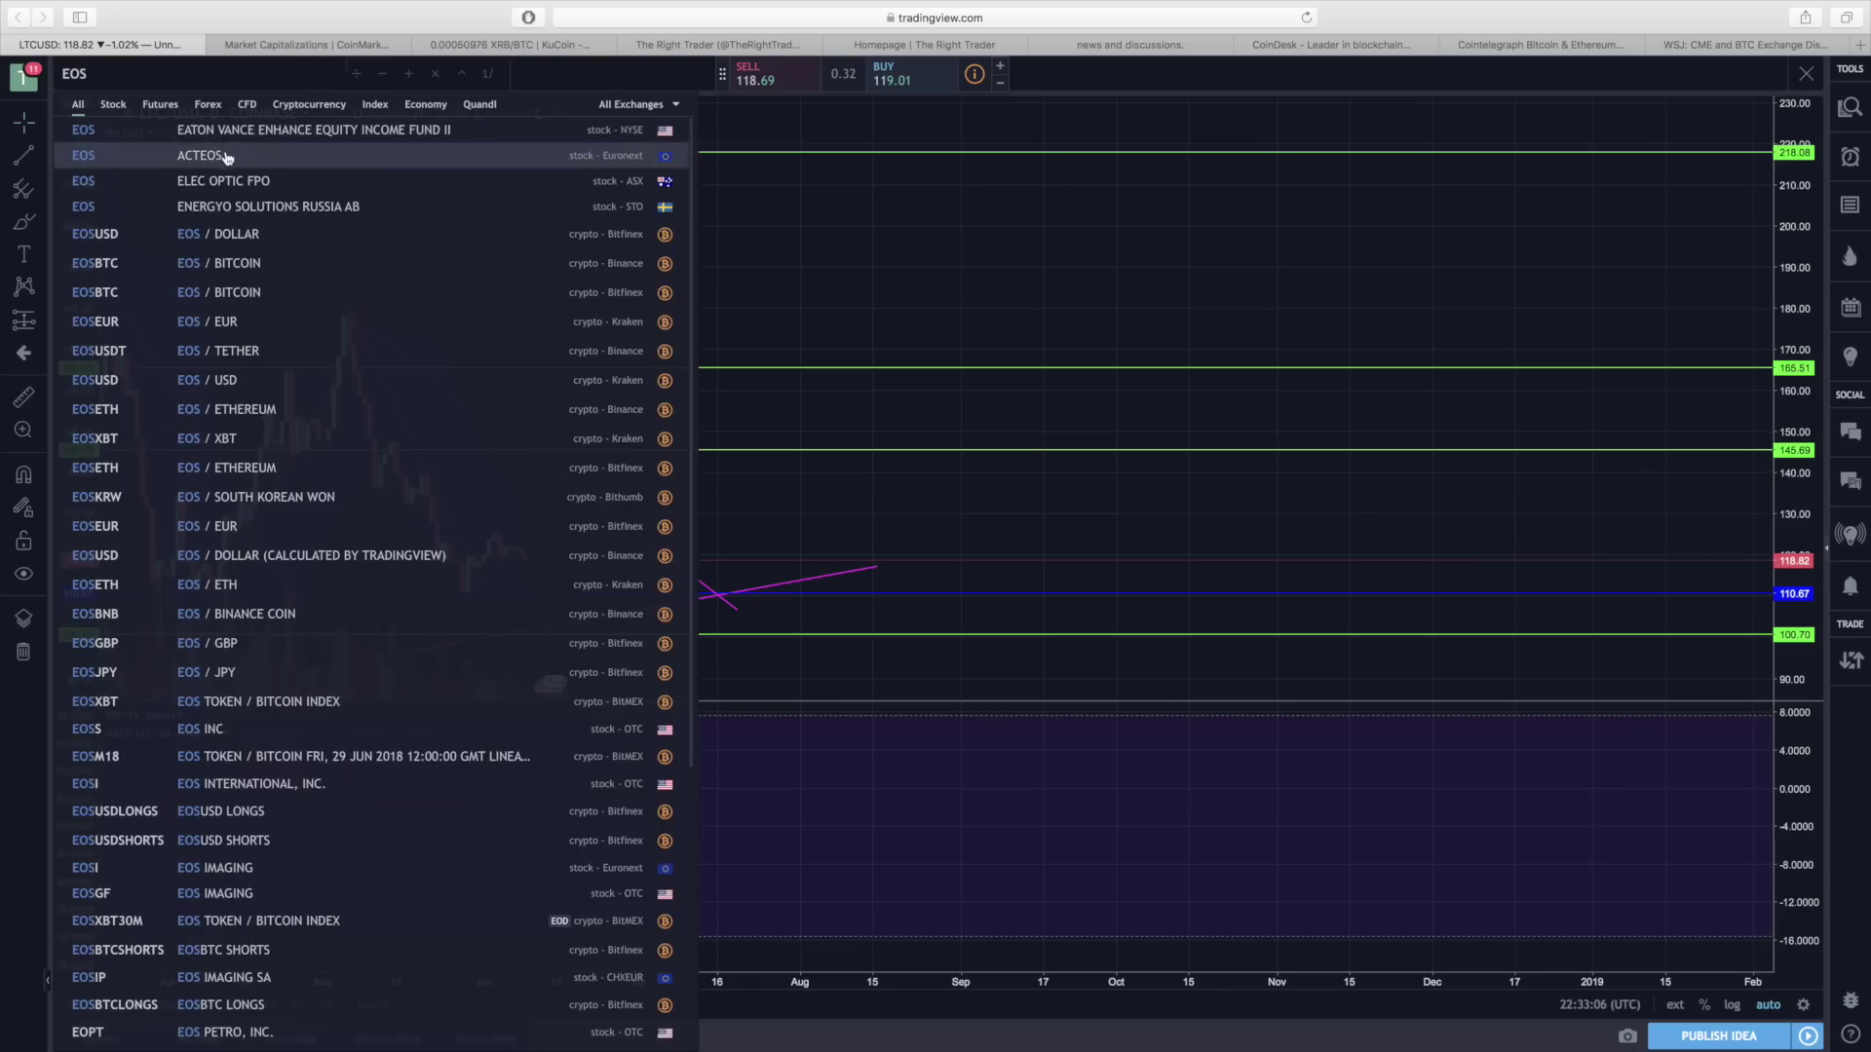
{"action": "left_click", "coordinate": [202, 271]}
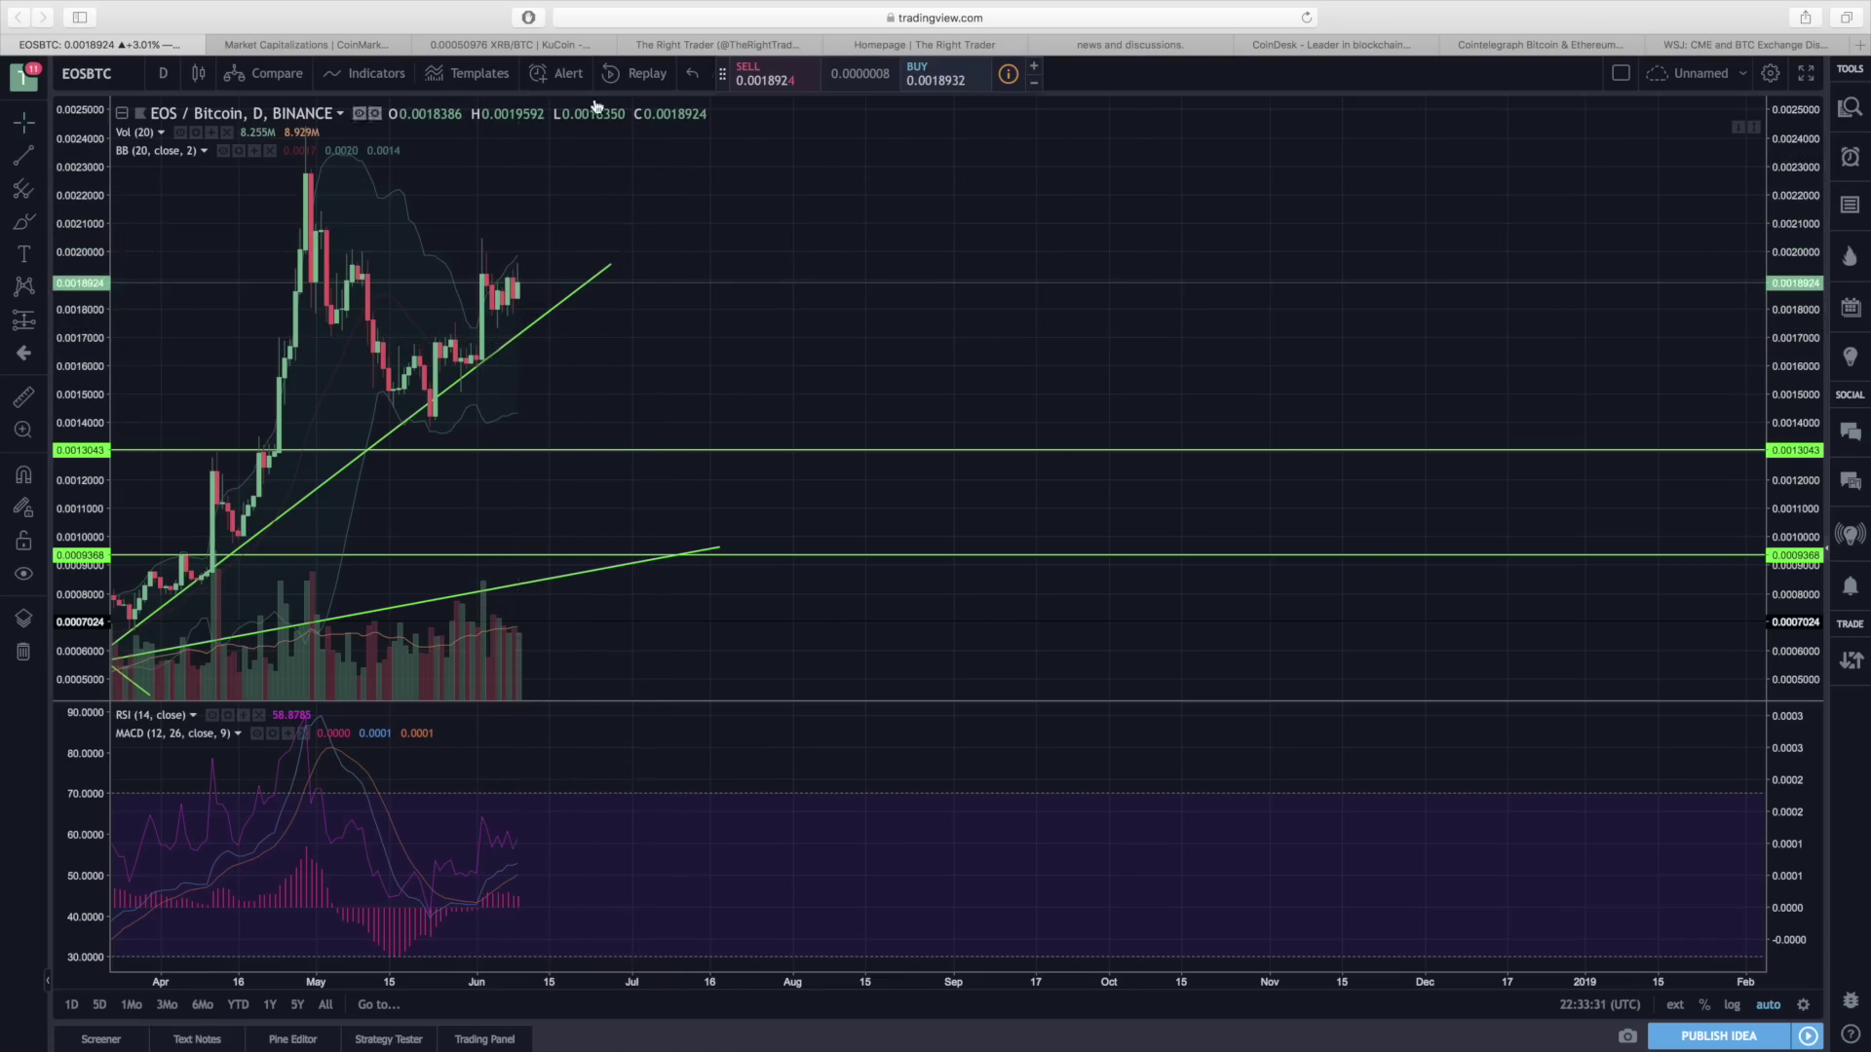
{"action": "left_click", "coordinate": [514, 45]}
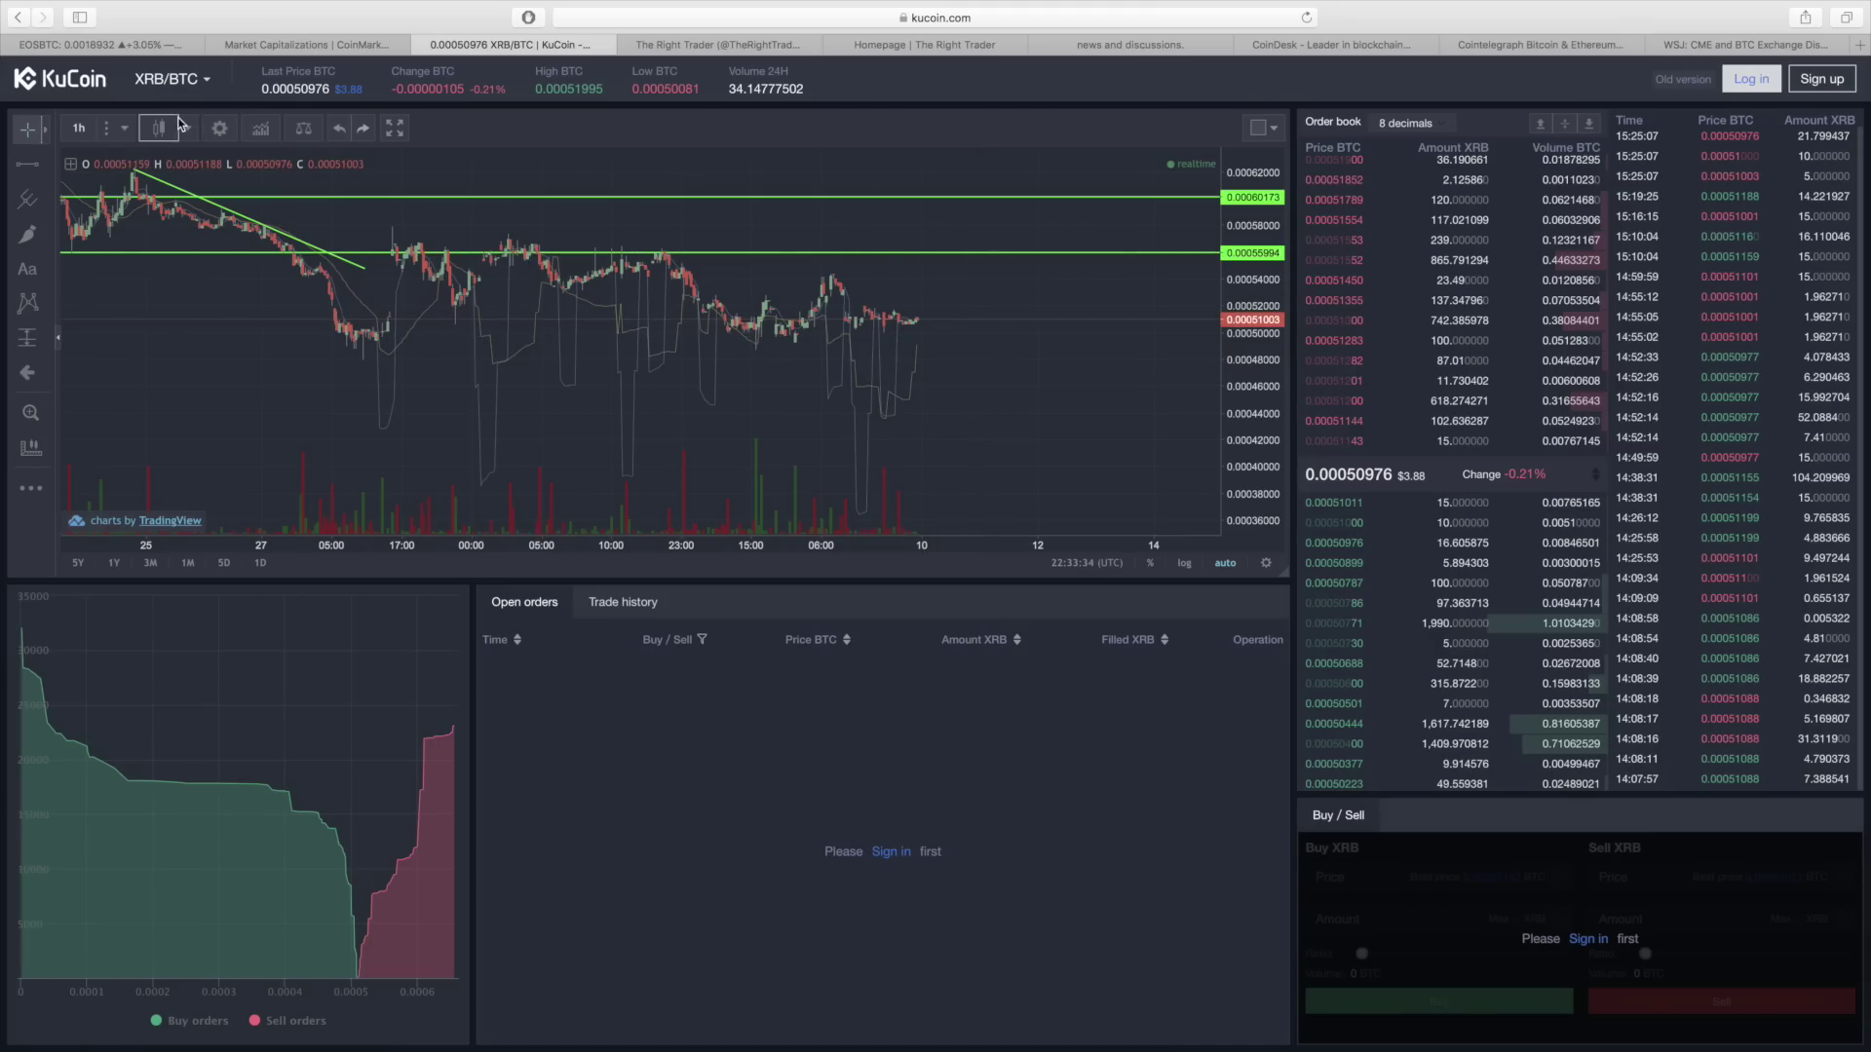
- Return to the TradingView EOS/Bitcoin daily chart
{"action": "left_click", "coordinate": [109, 44]}
- Chart XRPUSD using the Bittrex Ripple/Dollar result
{"action": "left_click", "coordinate": [122, 72]}
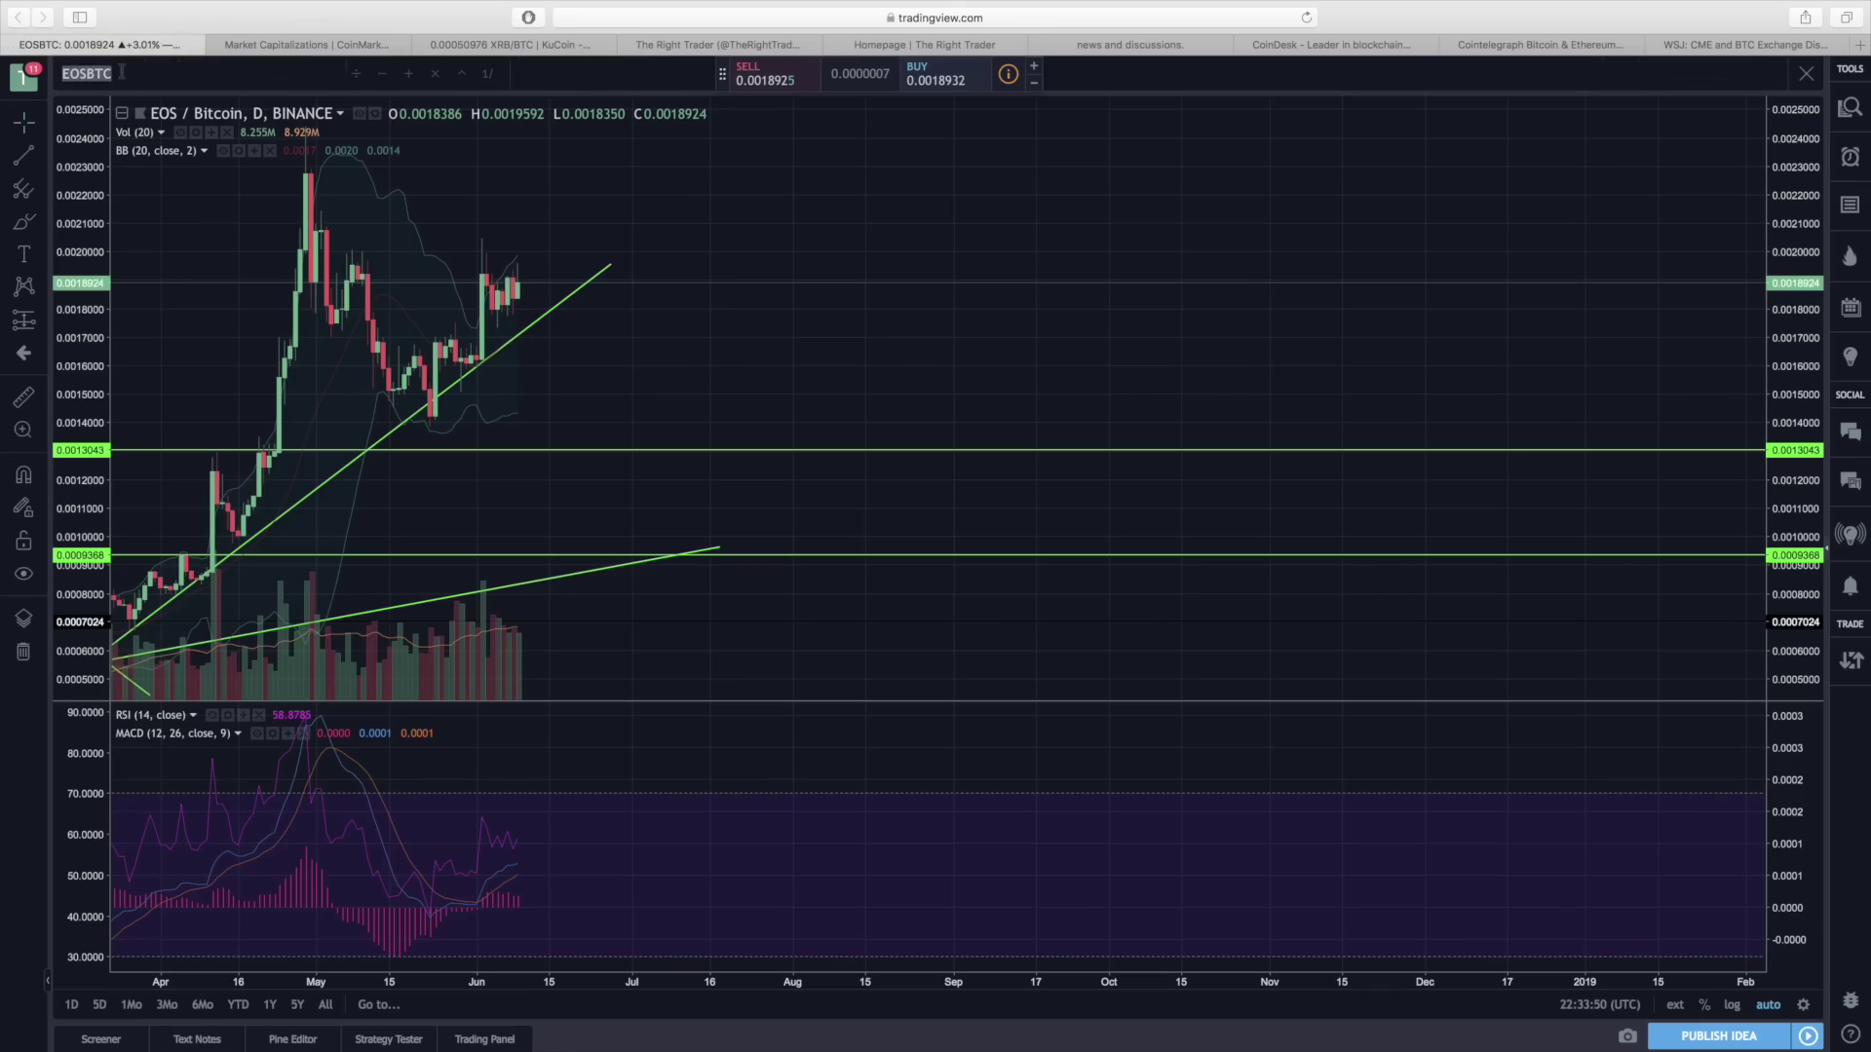
{"action": "type", "text": "XRPUSD"}
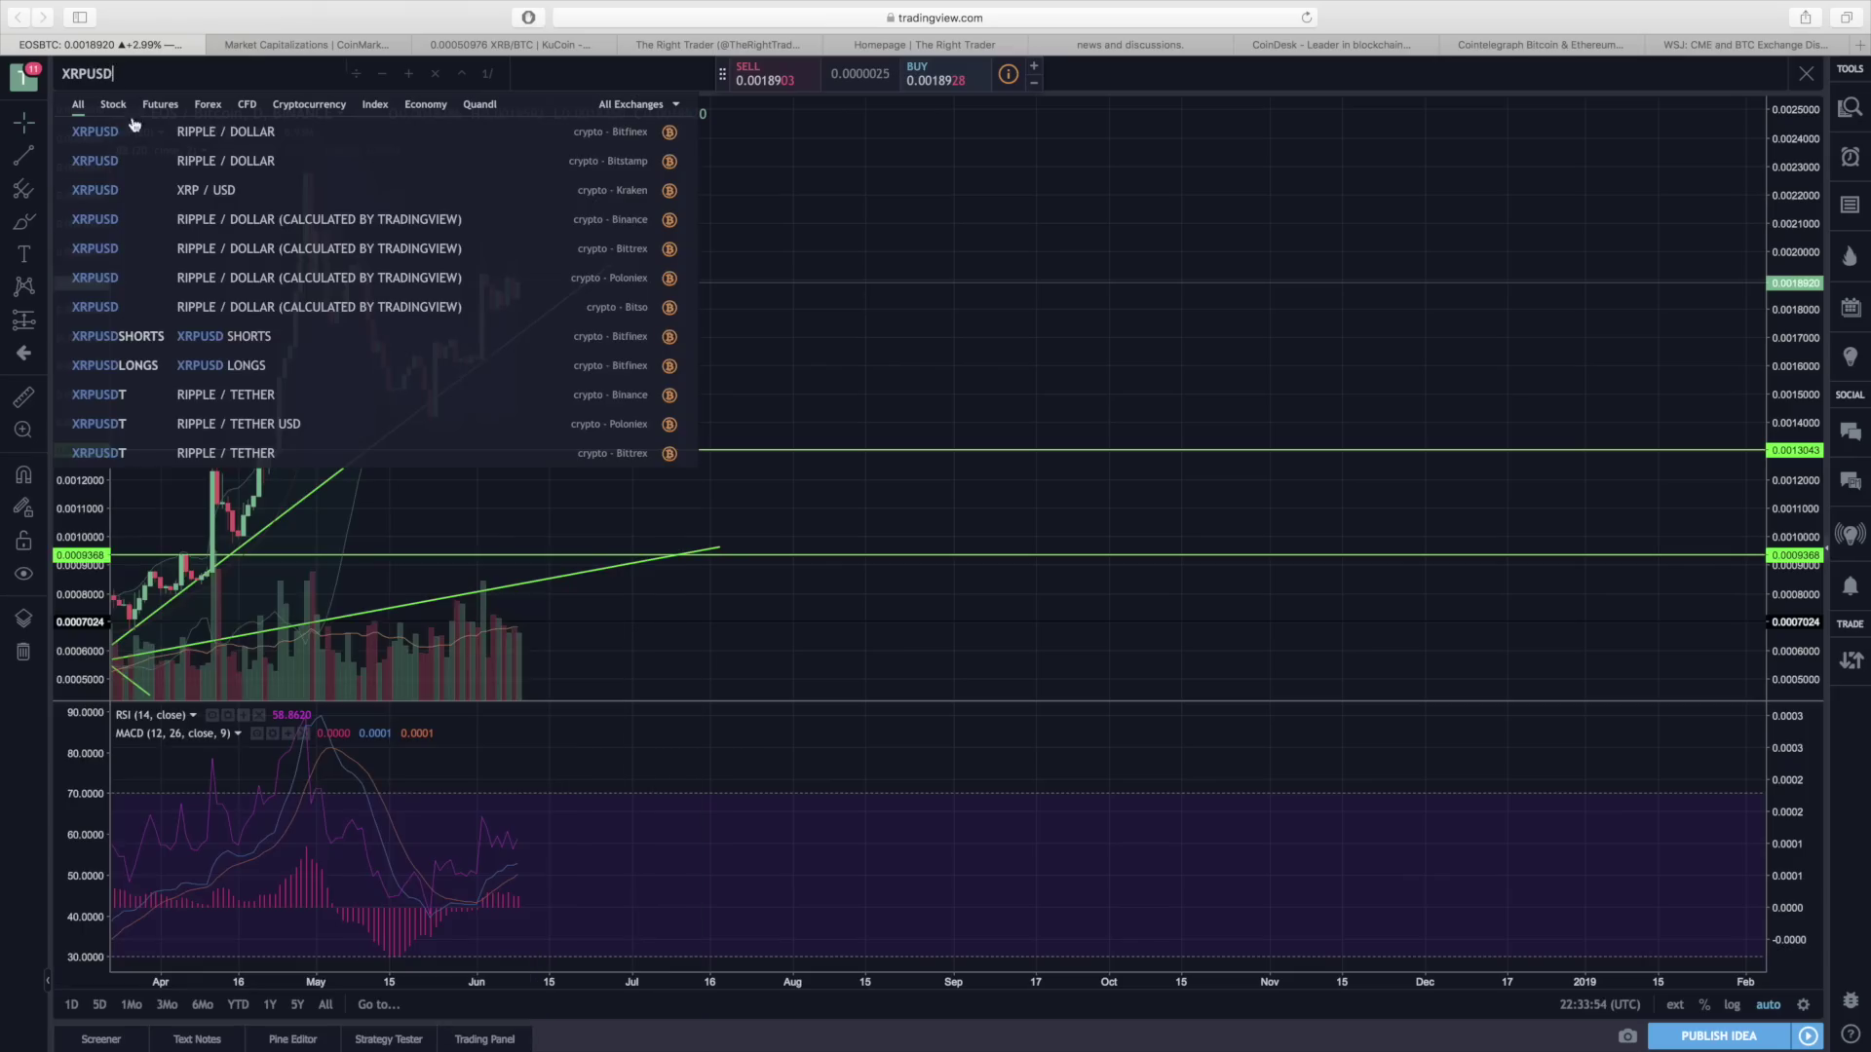
{"action": "left_click", "coordinate": [130, 246]}
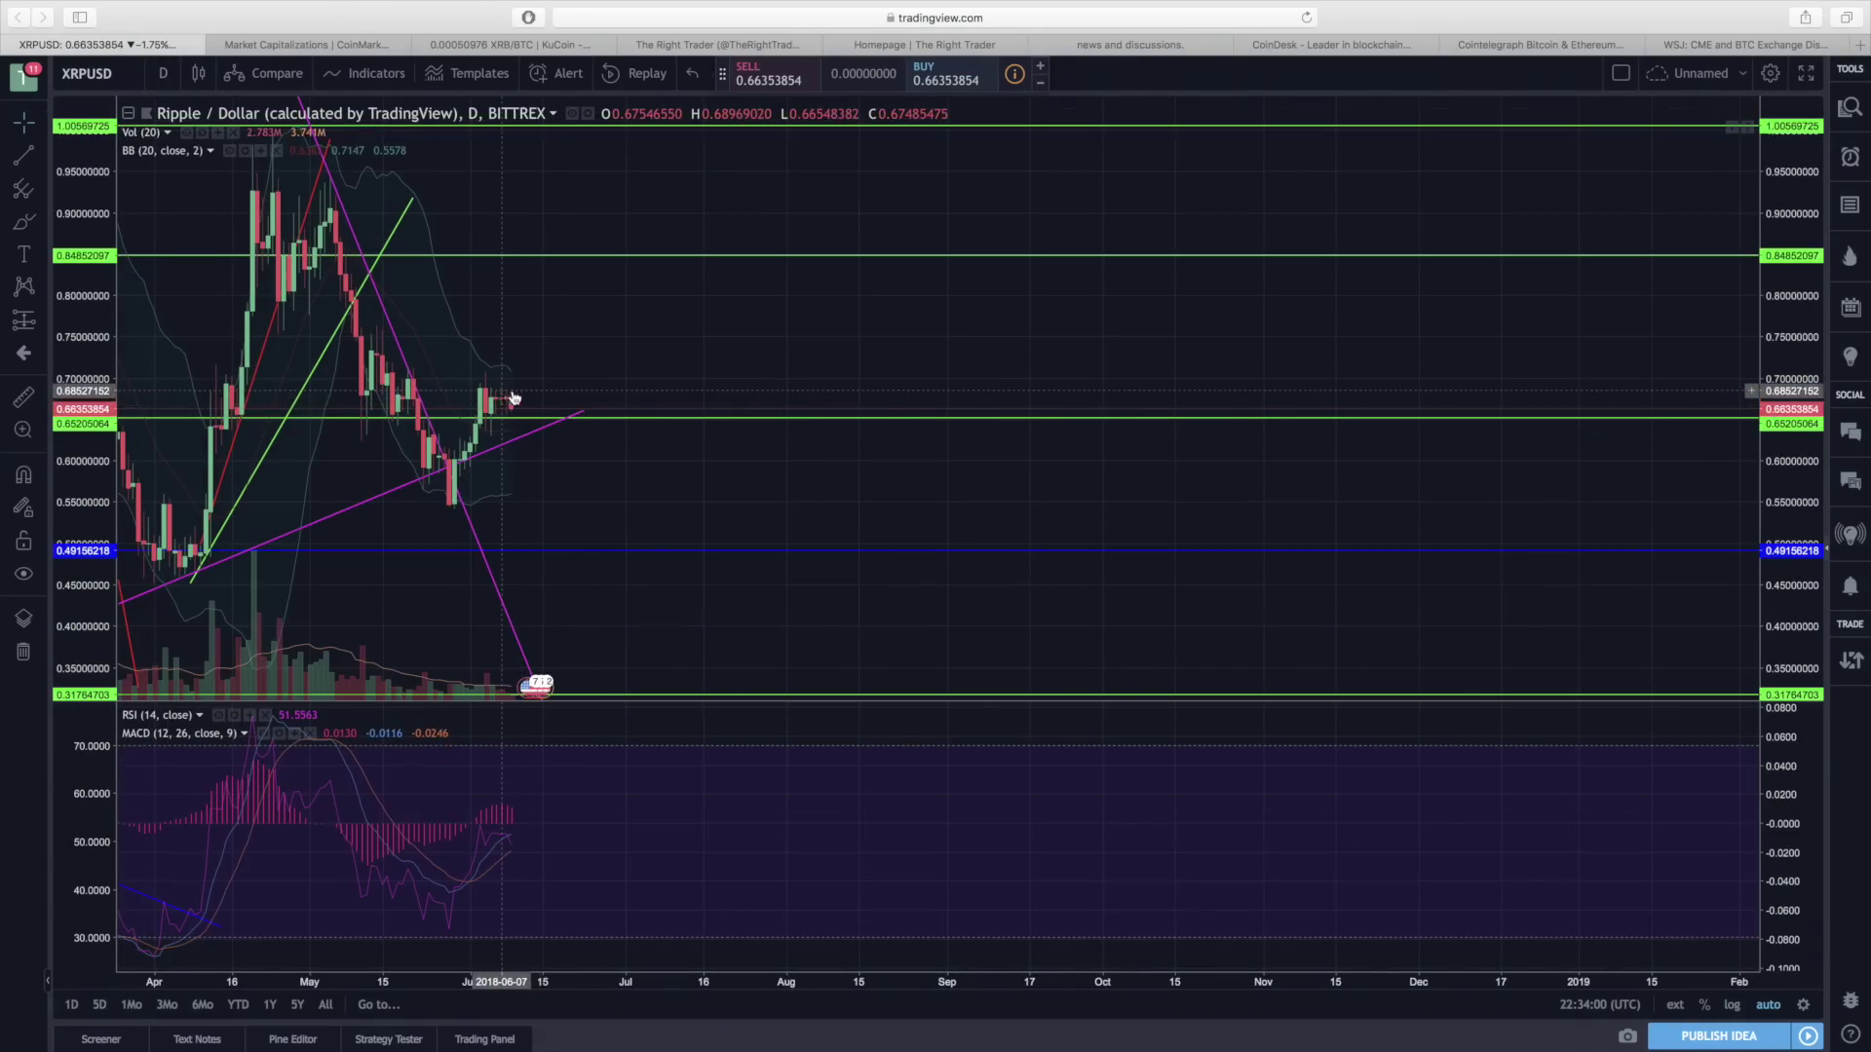
- Review the green 0.652 and blue 0.49 support lines, then clear the symbol box
{"action": "left_click_drag", "start_coordinate": [516, 424], "coordinate": [514, 419]}
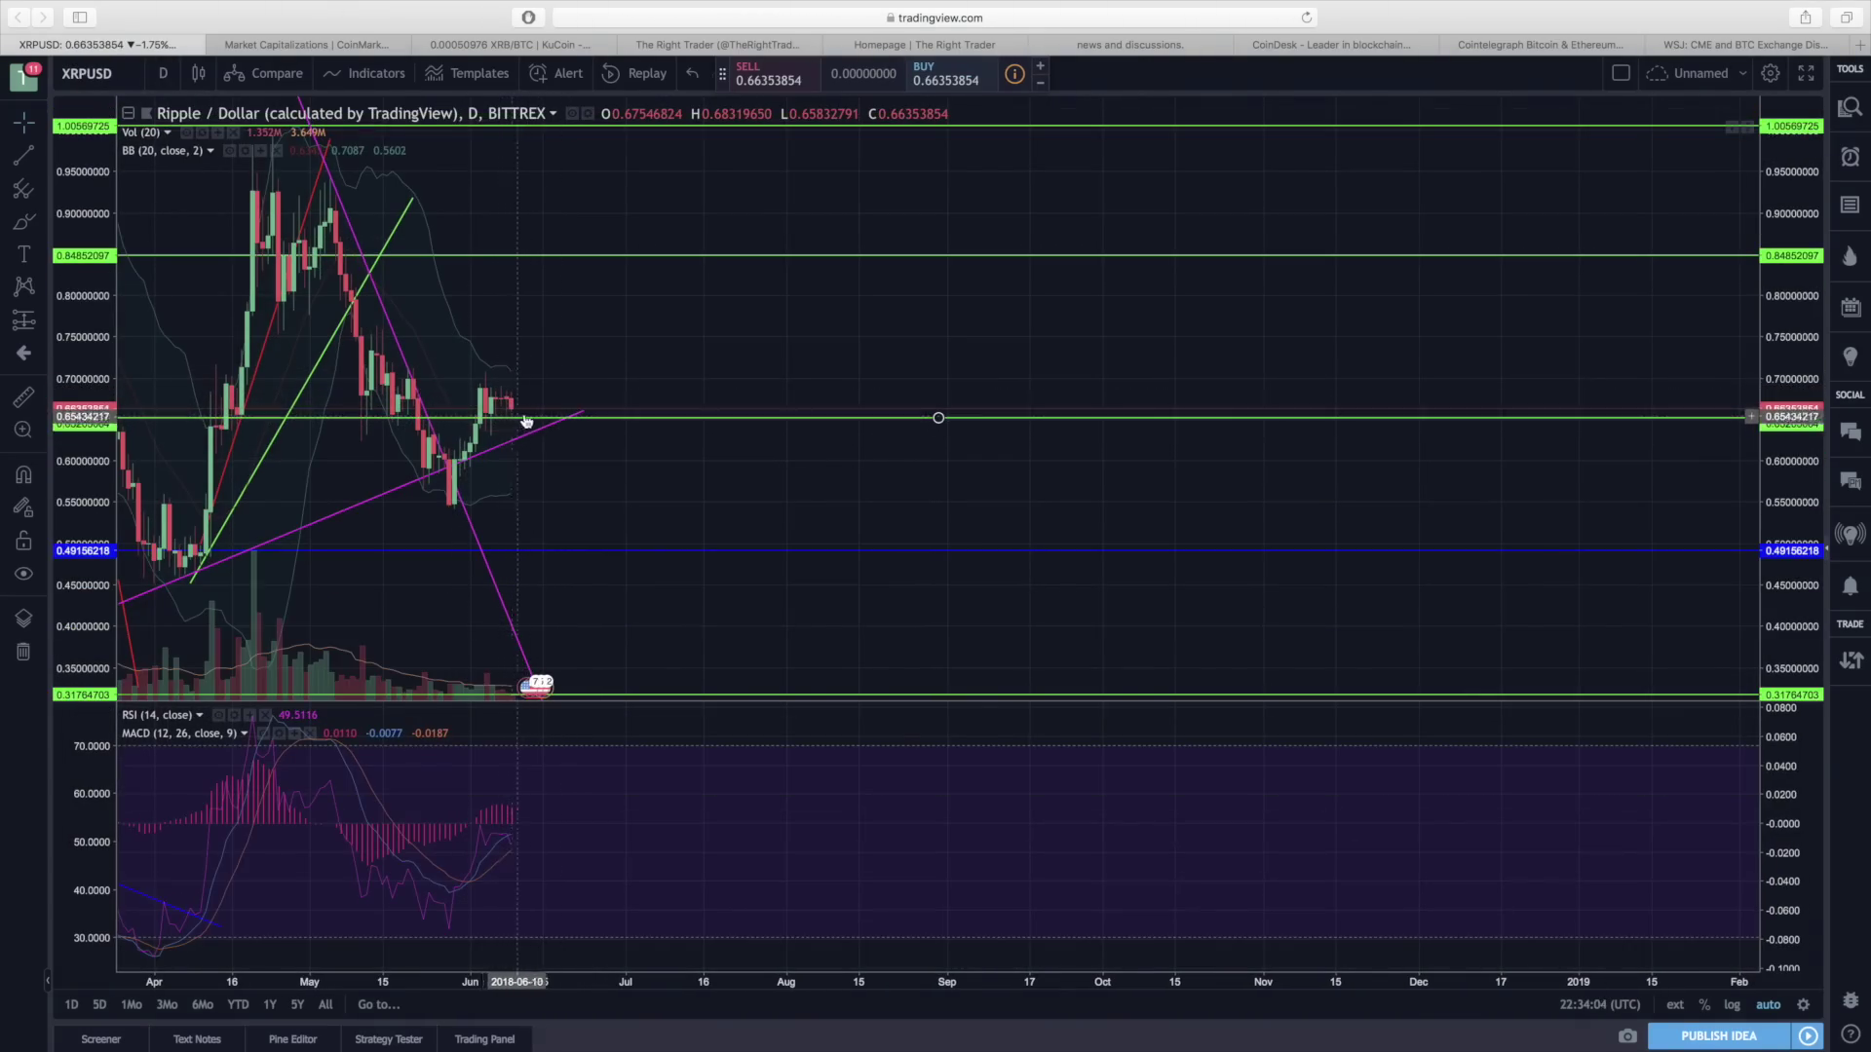
{"action": "left_click", "coordinate": [513, 414]}
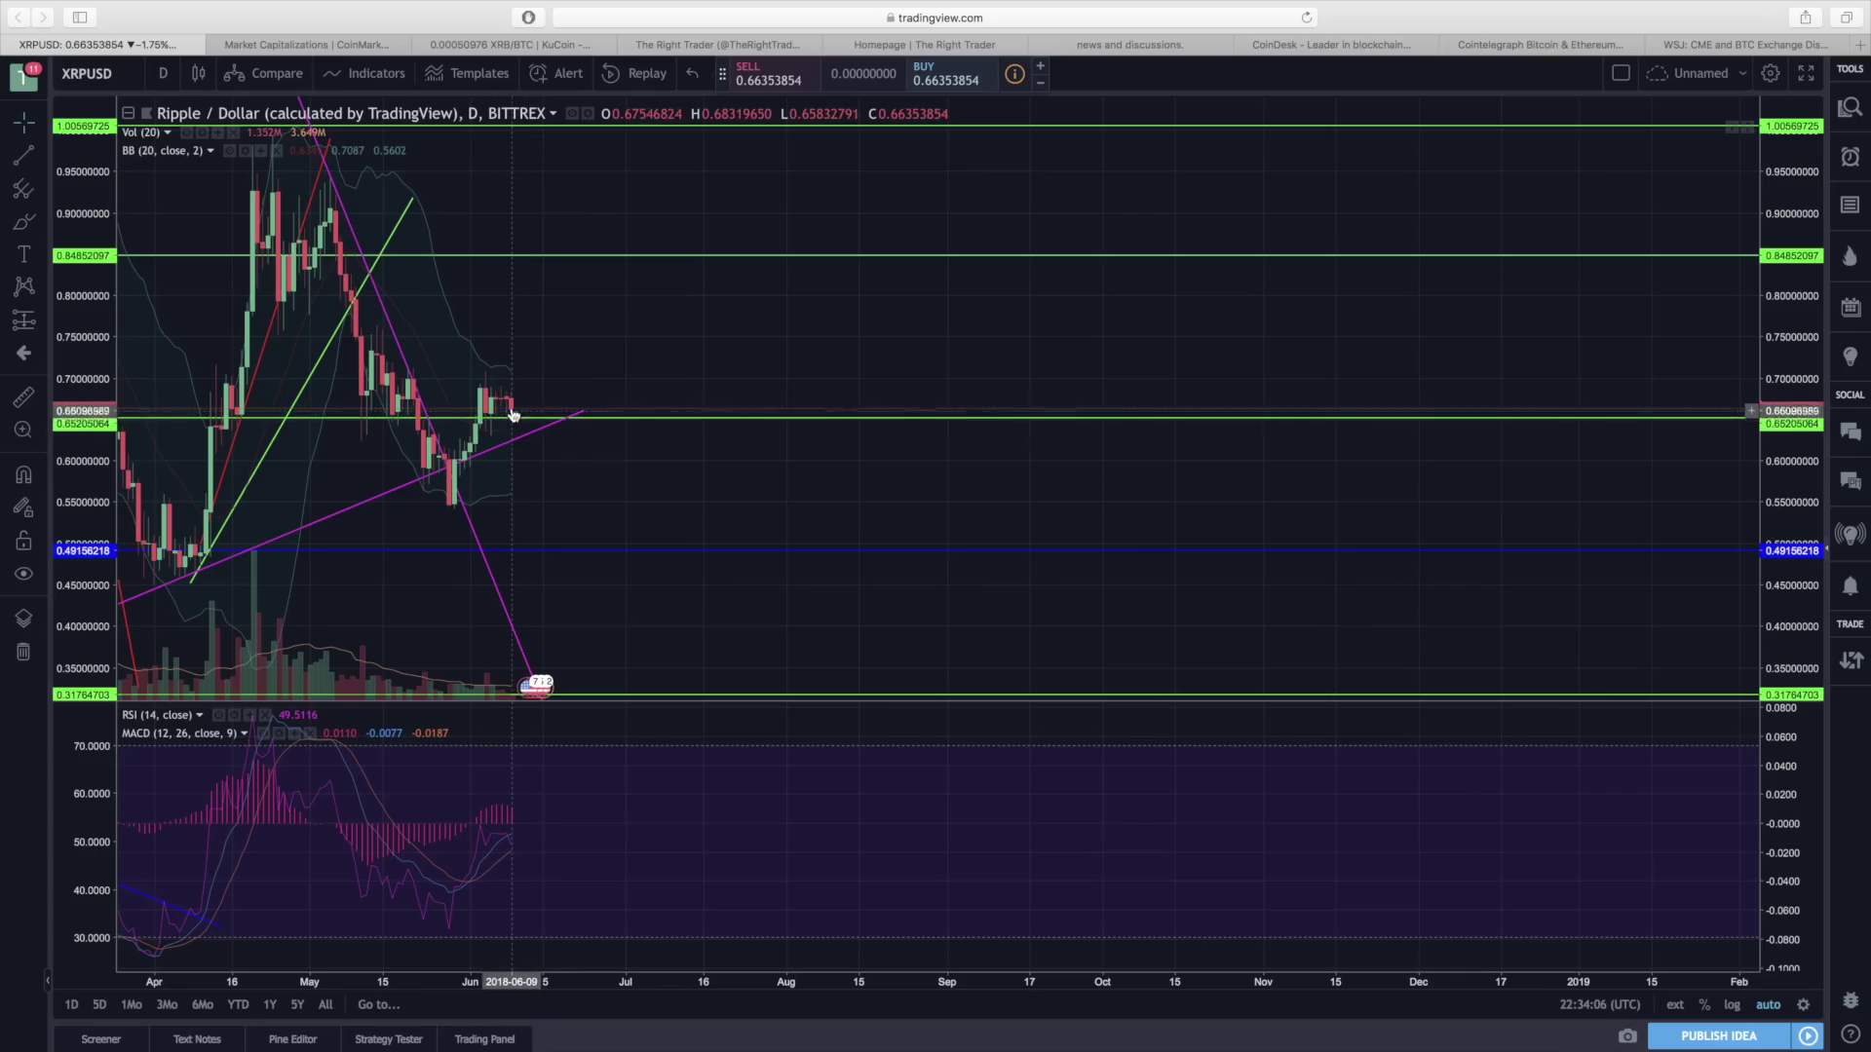
{"action": "left_click", "coordinate": [517, 422]}
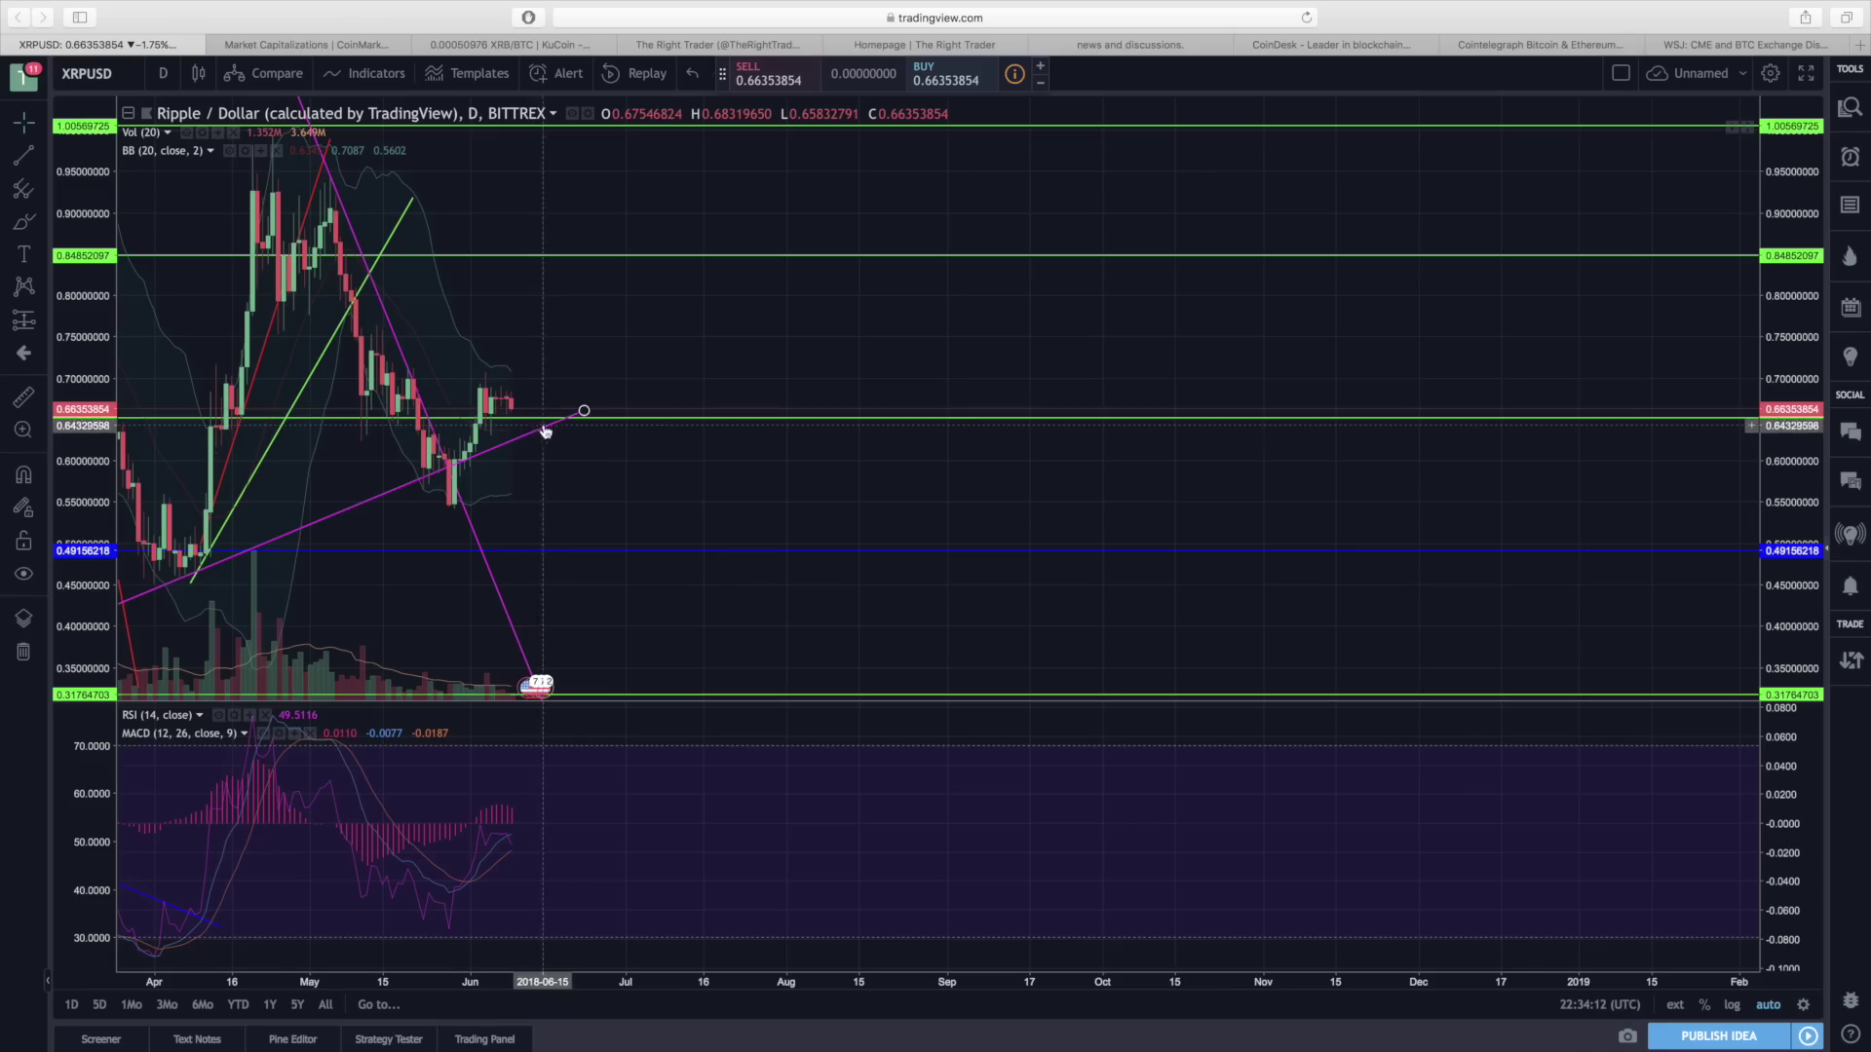
{"action": "left_click", "coordinate": [546, 418]}
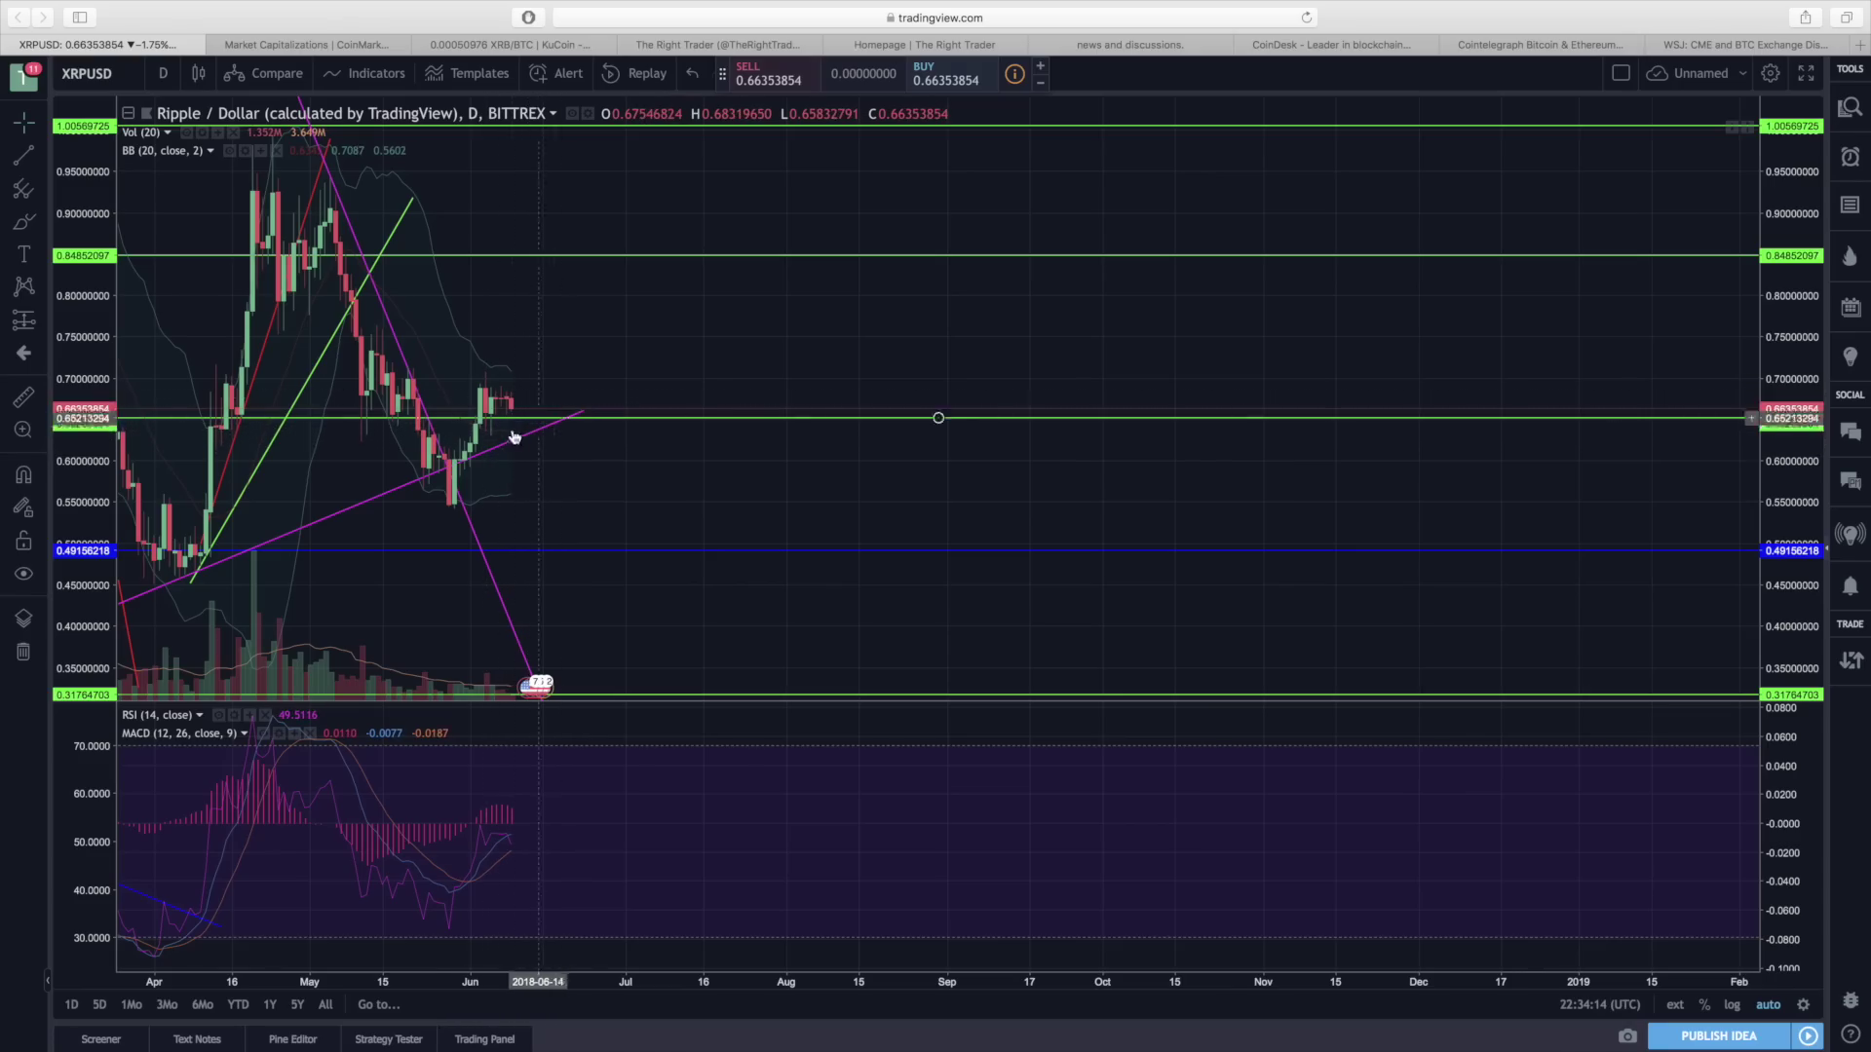
{"action": "left_click", "coordinate": [651, 552]}
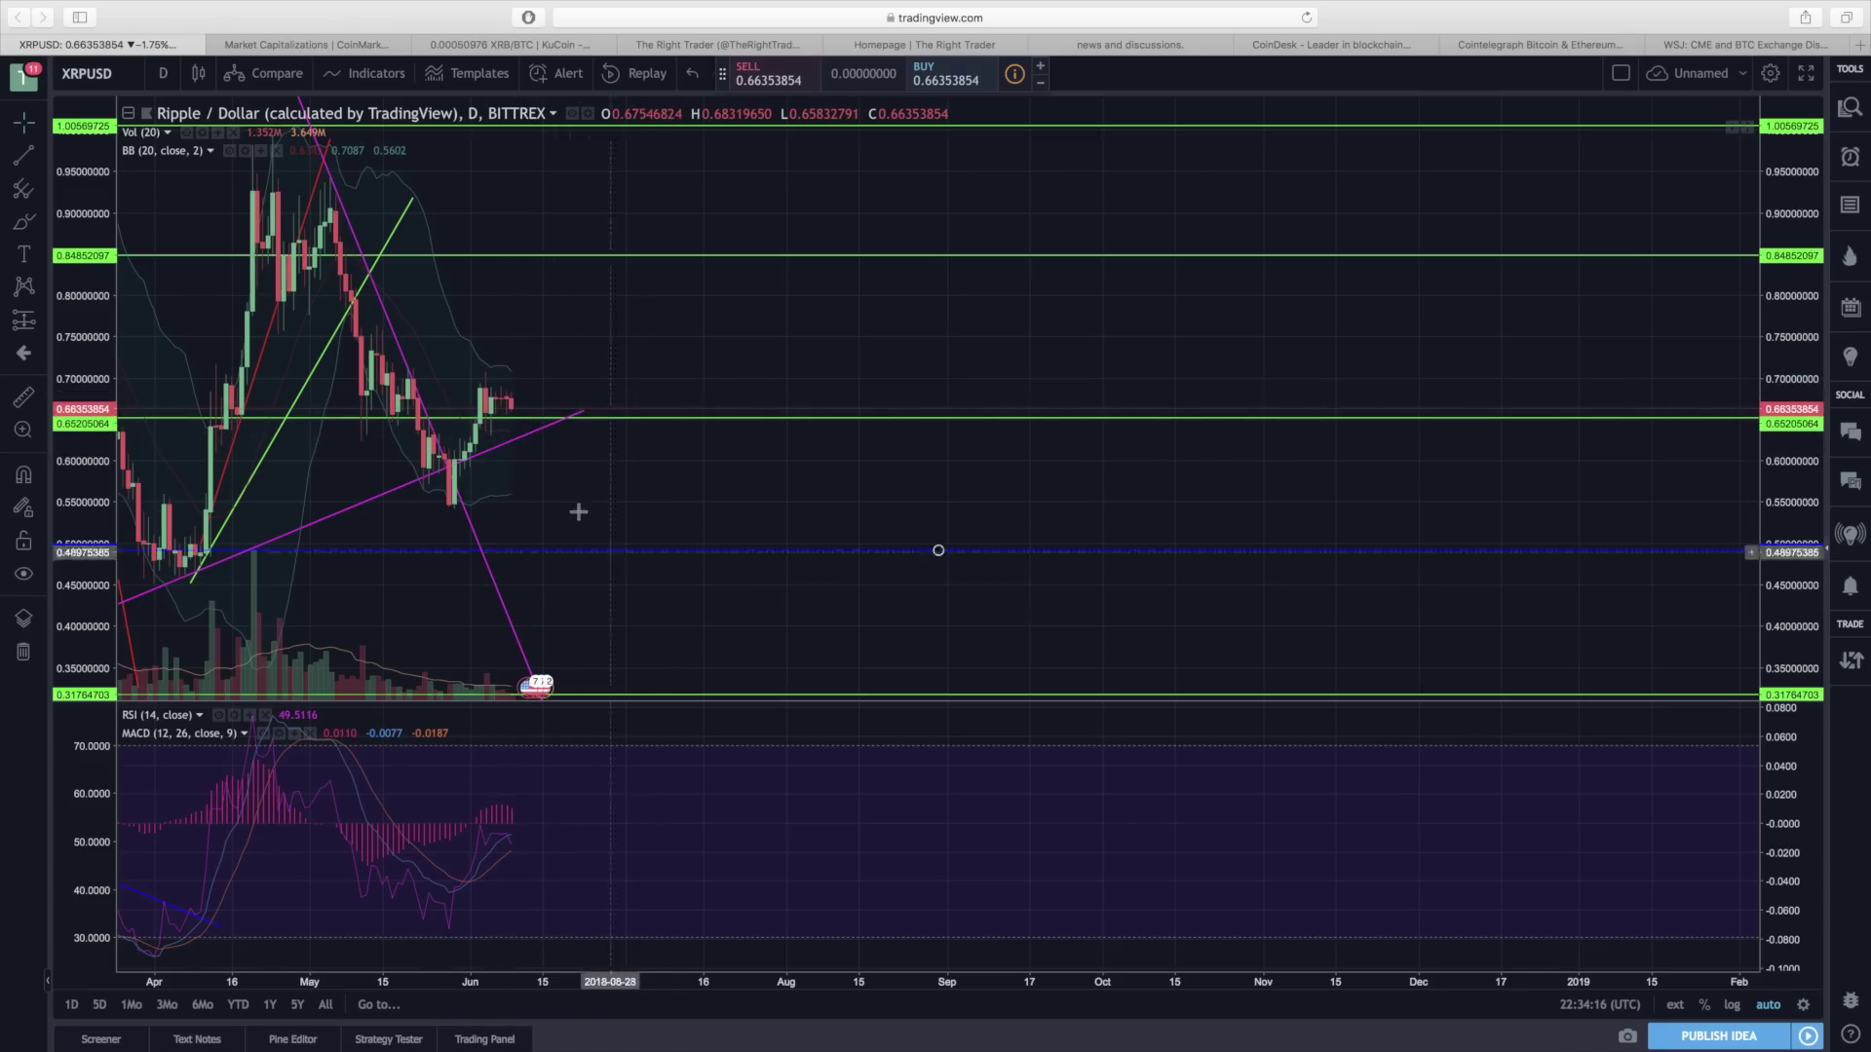
{"action": "left_click", "coordinate": [579, 511]}
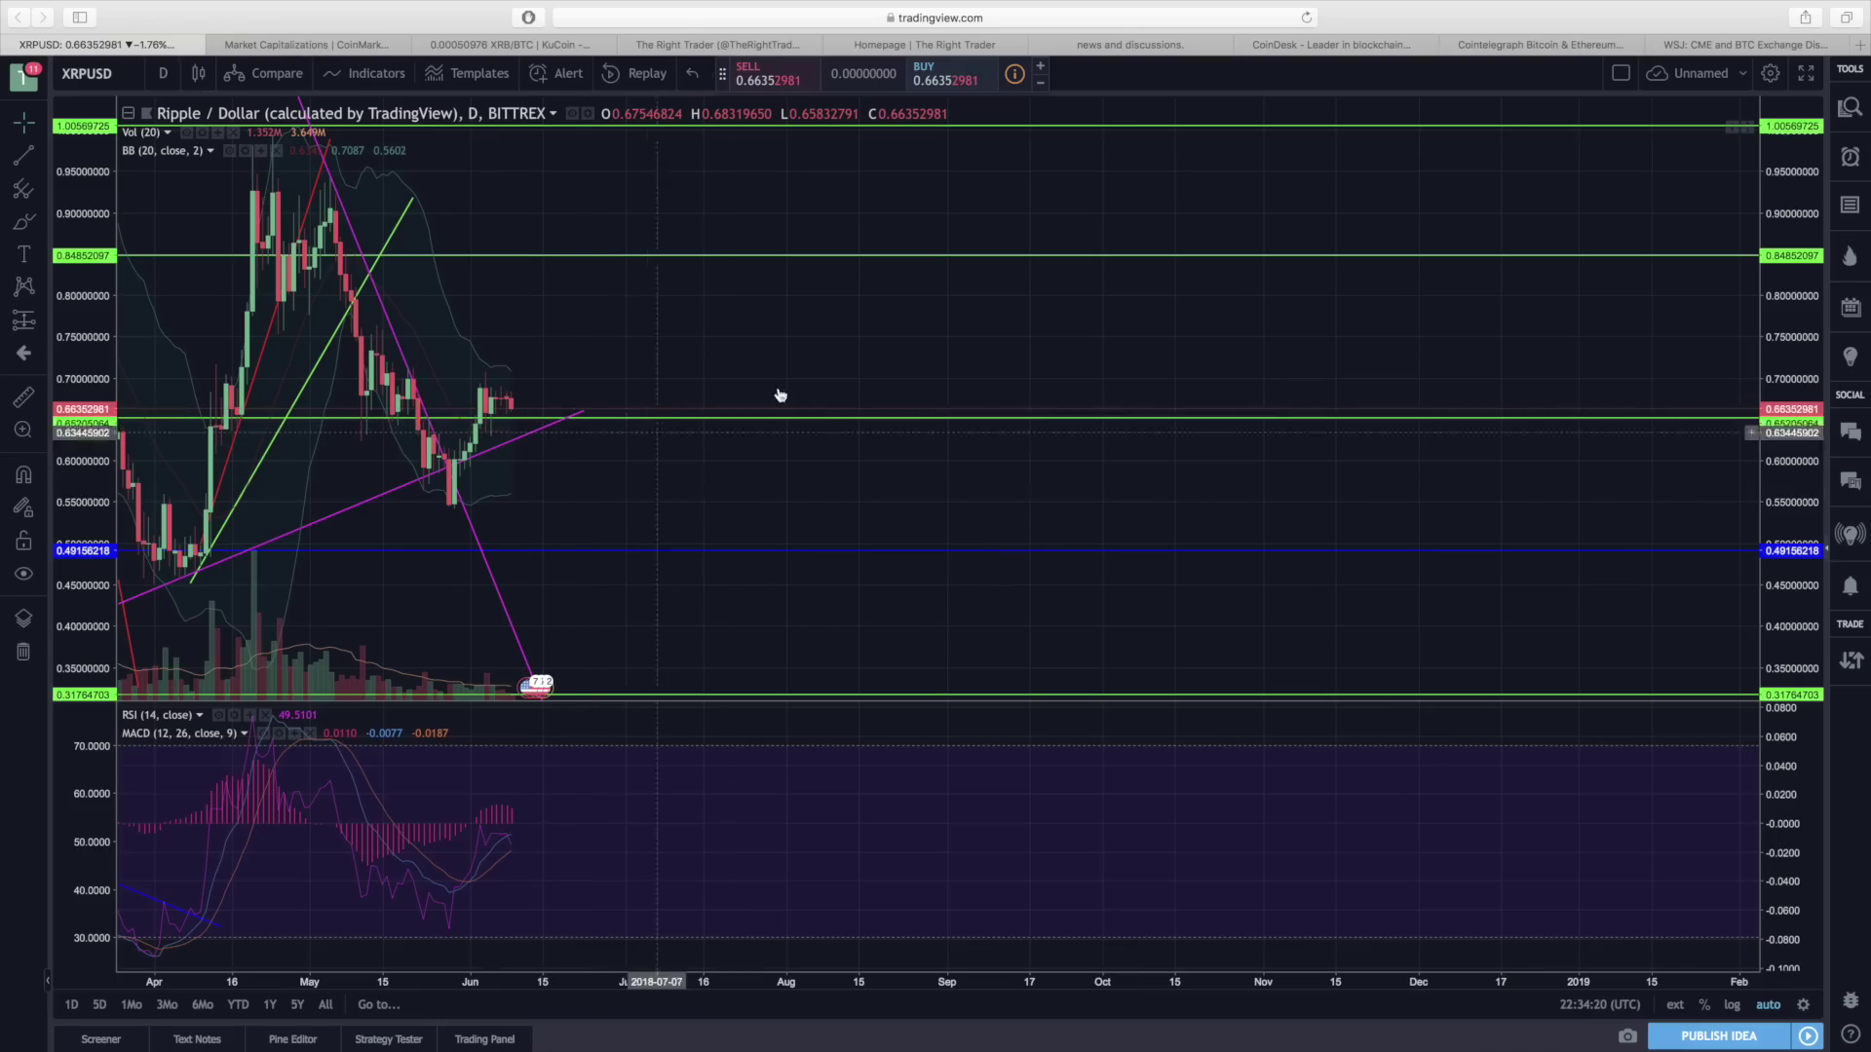
{"action": "left_click", "coordinate": [116, 75]}
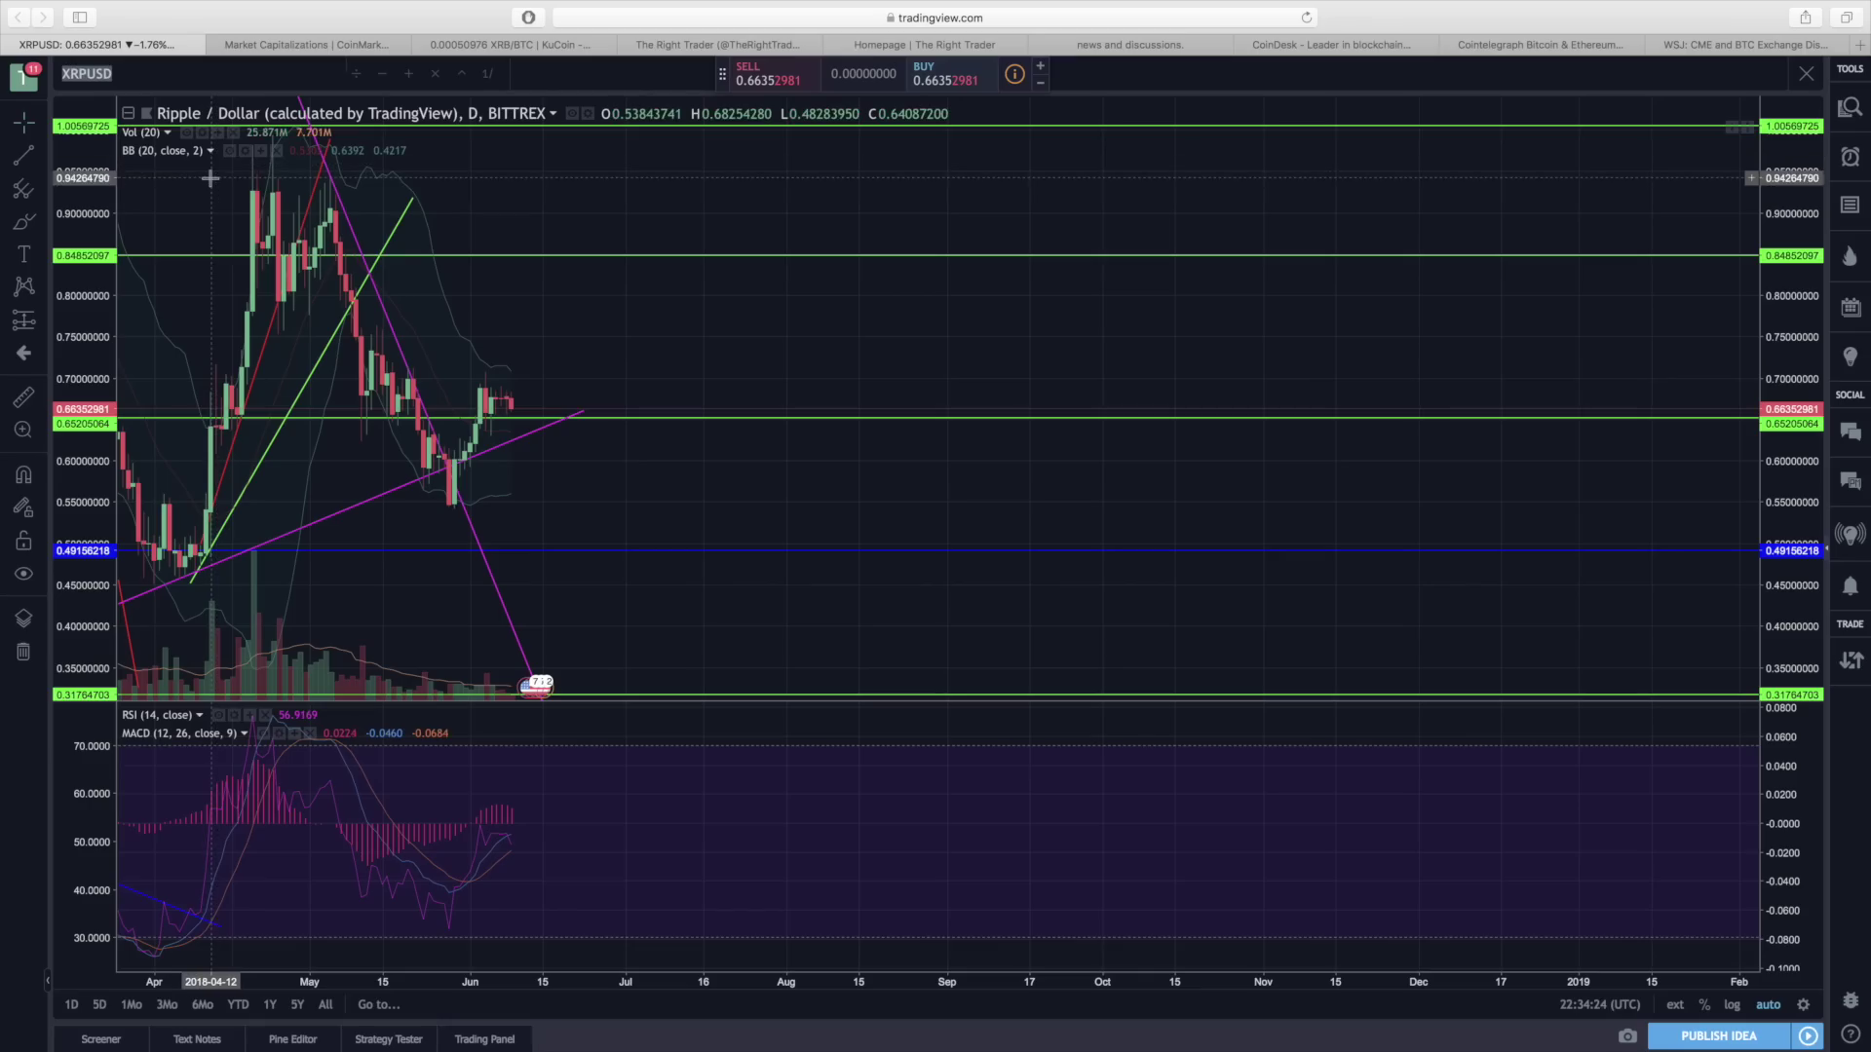
{"action": "key", "text": "BackSpace"}
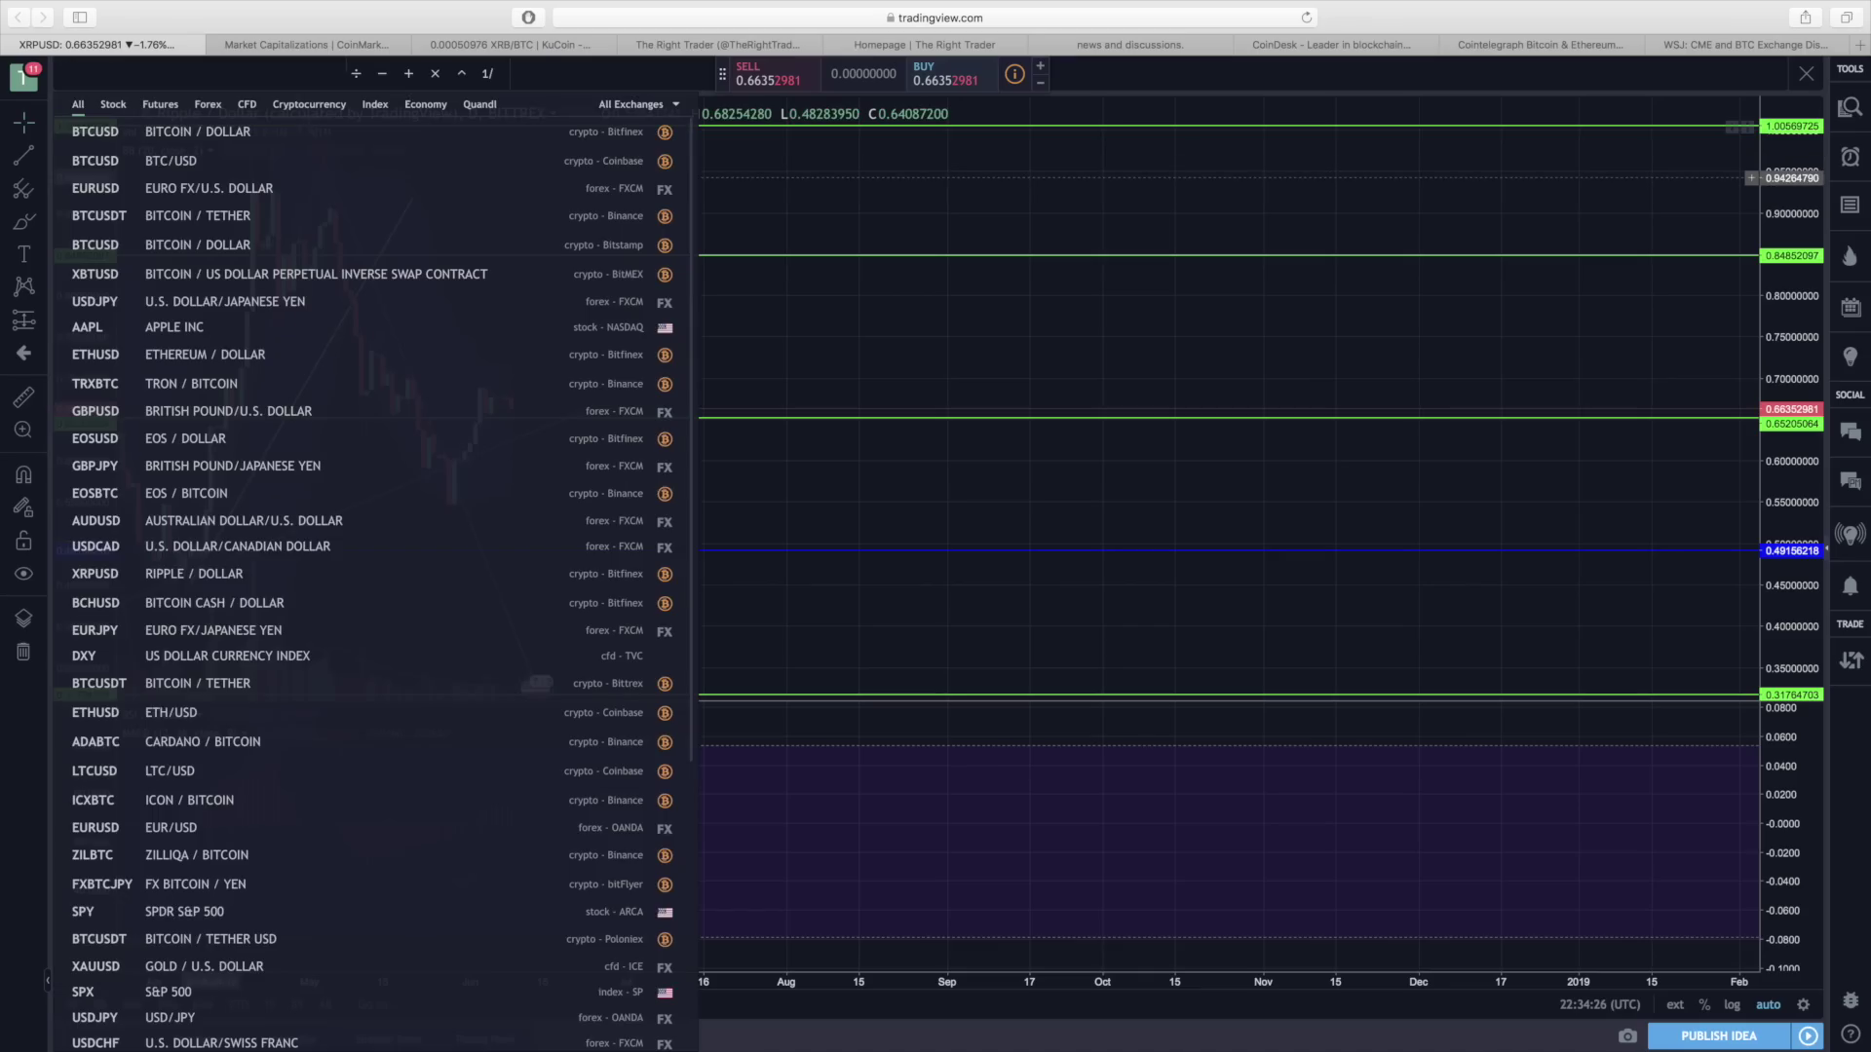
- Load the Bittrex NEOUSD daily chart from an NE search, then reopen the symbol search
{"action": "type", "text": "NEOUSD"}
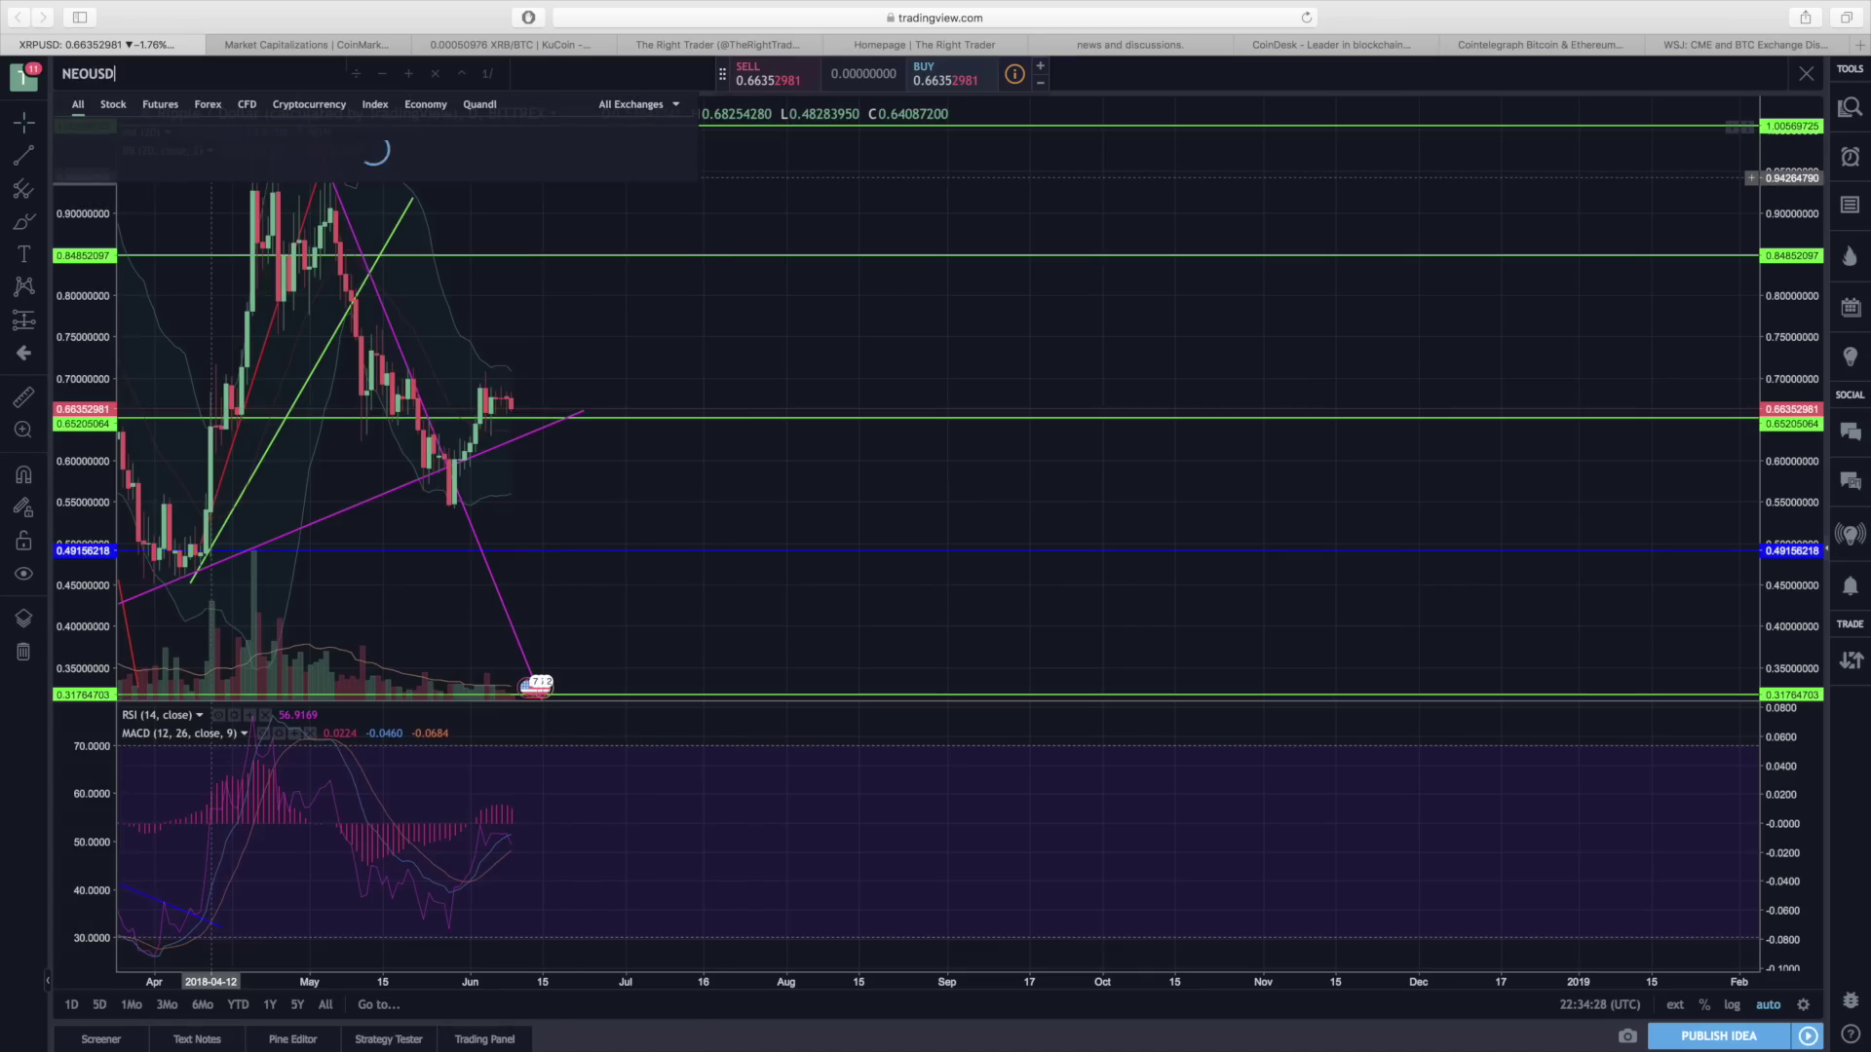
{"action": "left_click", "coordinate": [354, 170]}
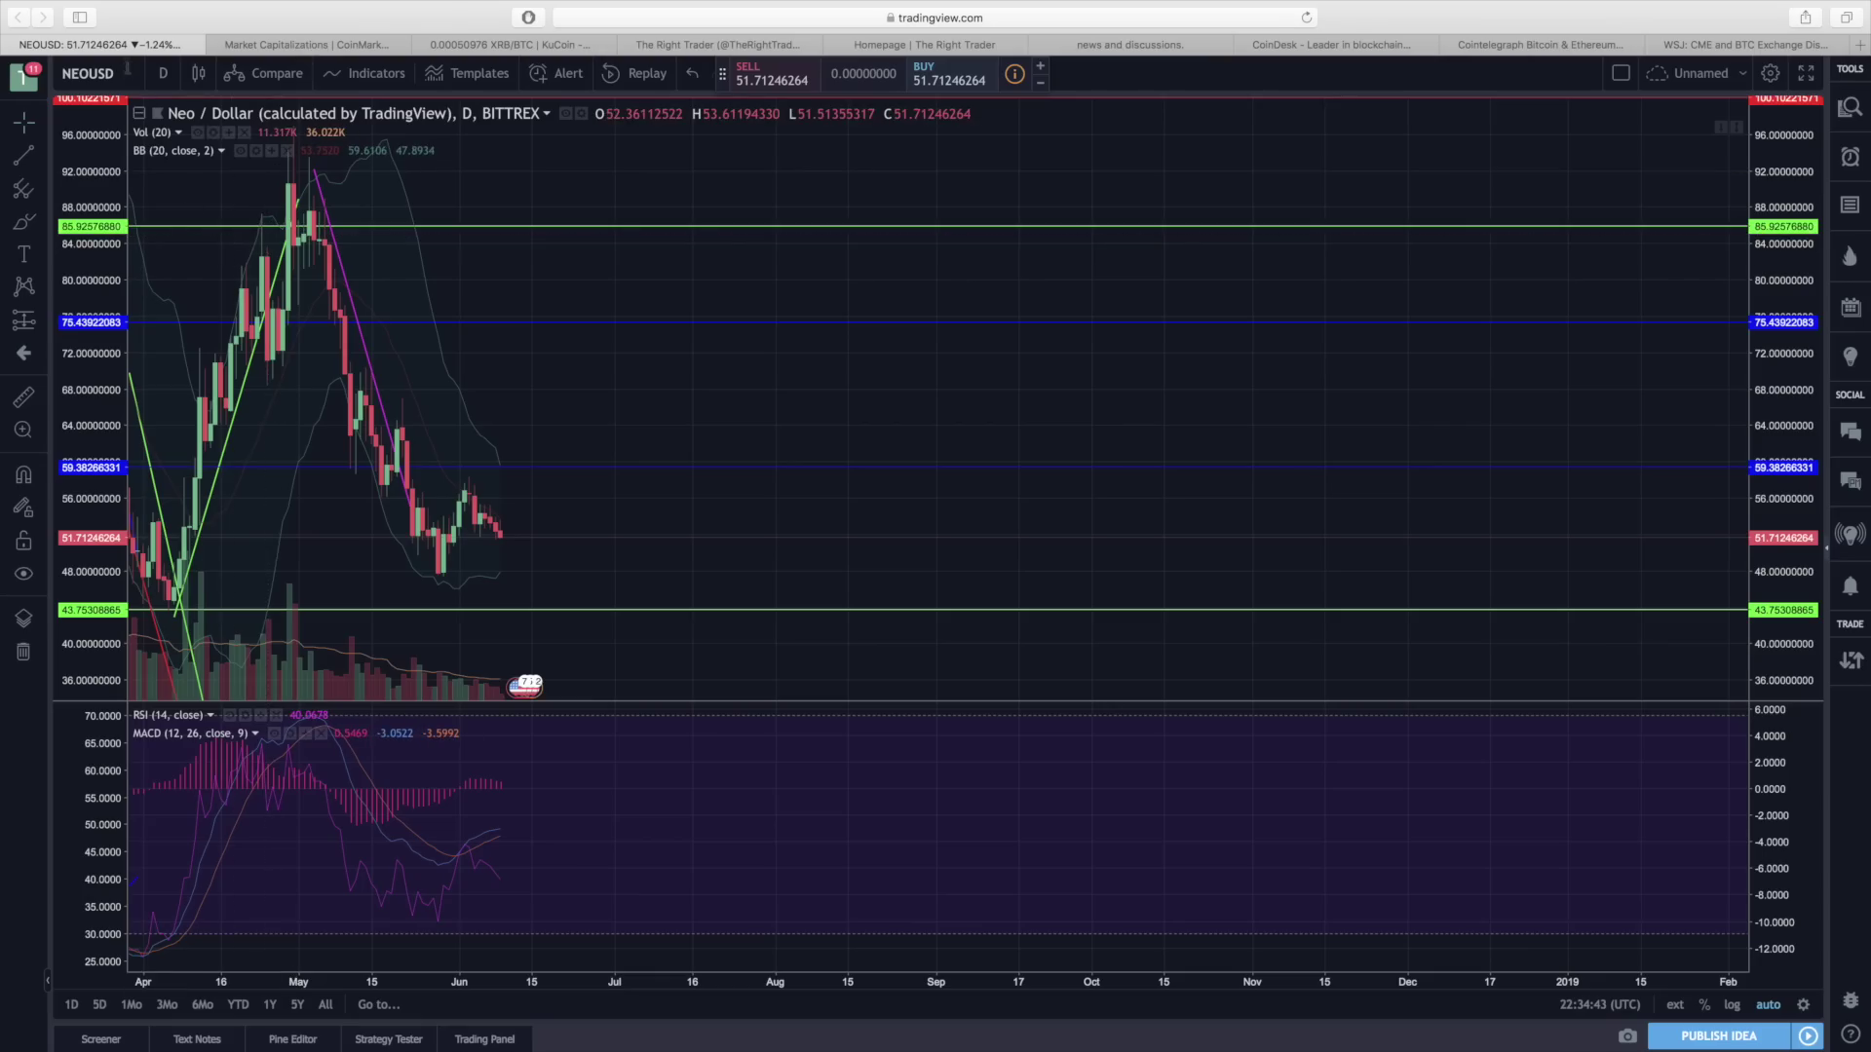
{"action": "left_click", "coordinate": [126, 64]}
- Replace NEOUSD with XLMBTC and load the Binance Stellar / Bitcoin daily chart
{"action": "key", "text": "BackSpace"}
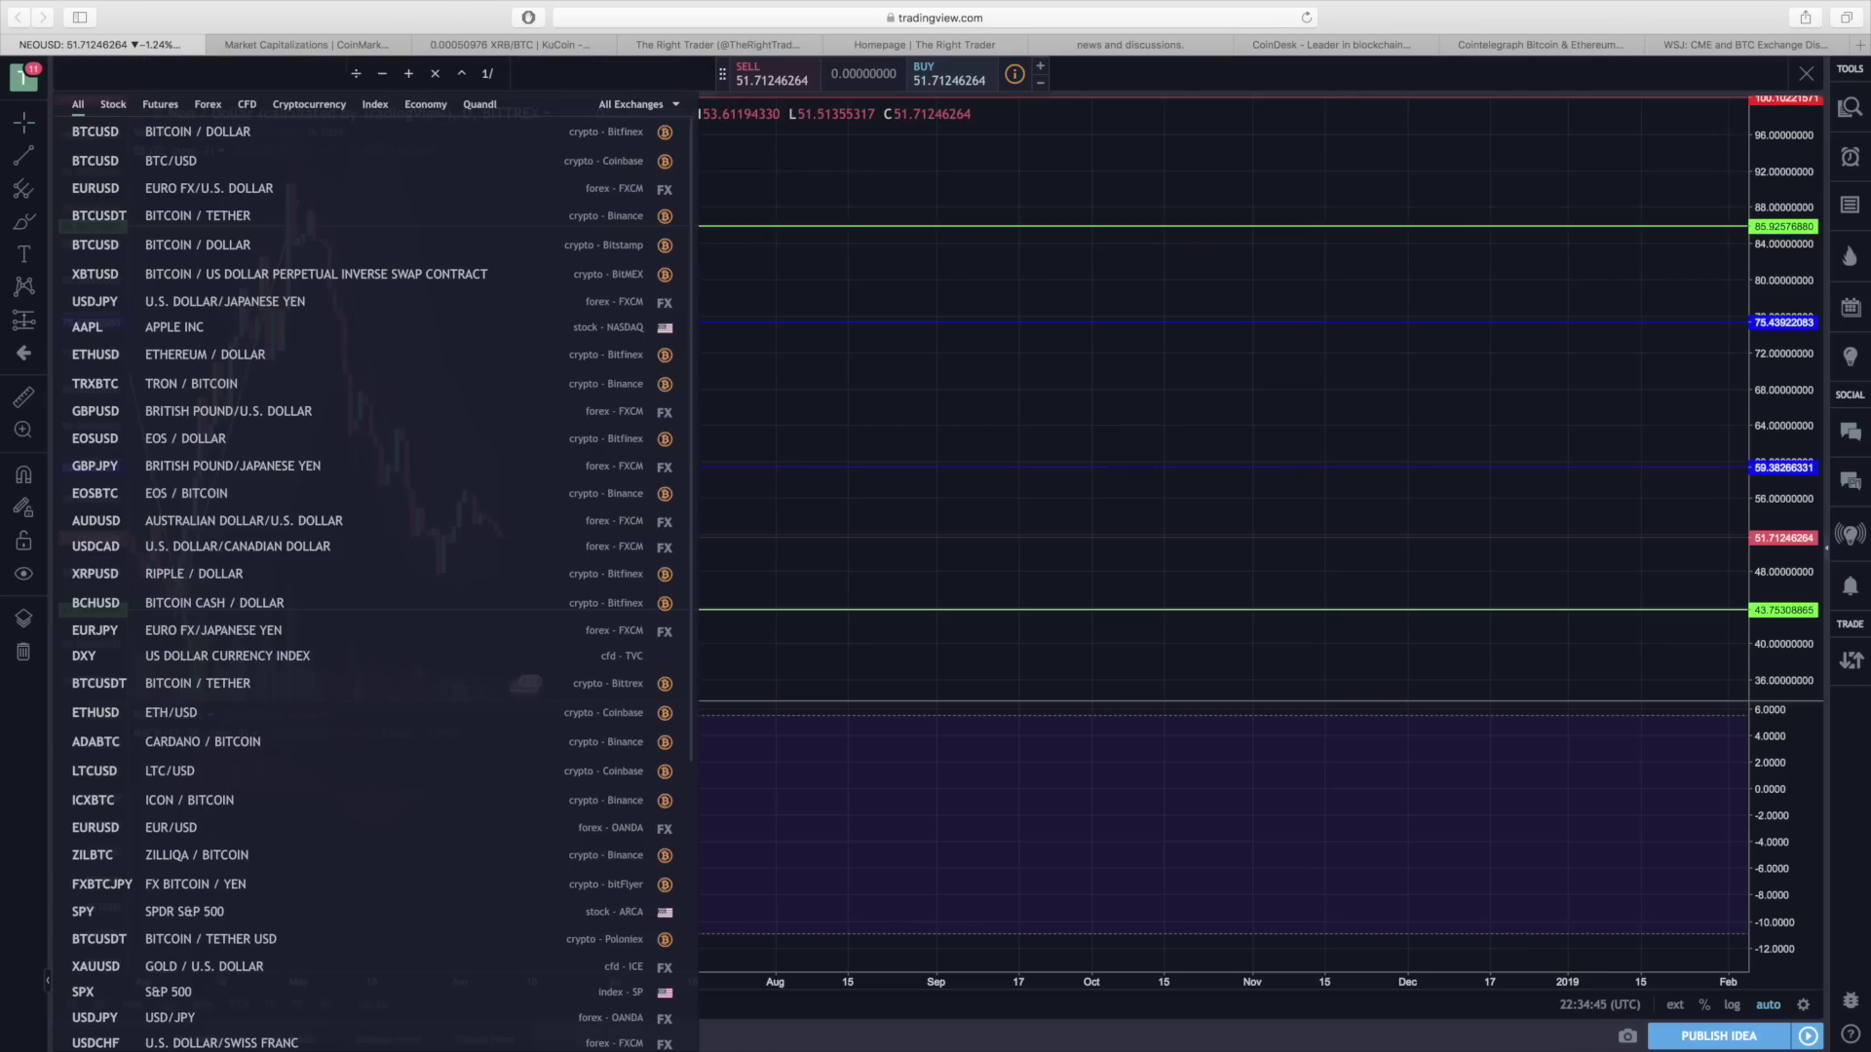
{"action": "type", "text": "XLMBT"}
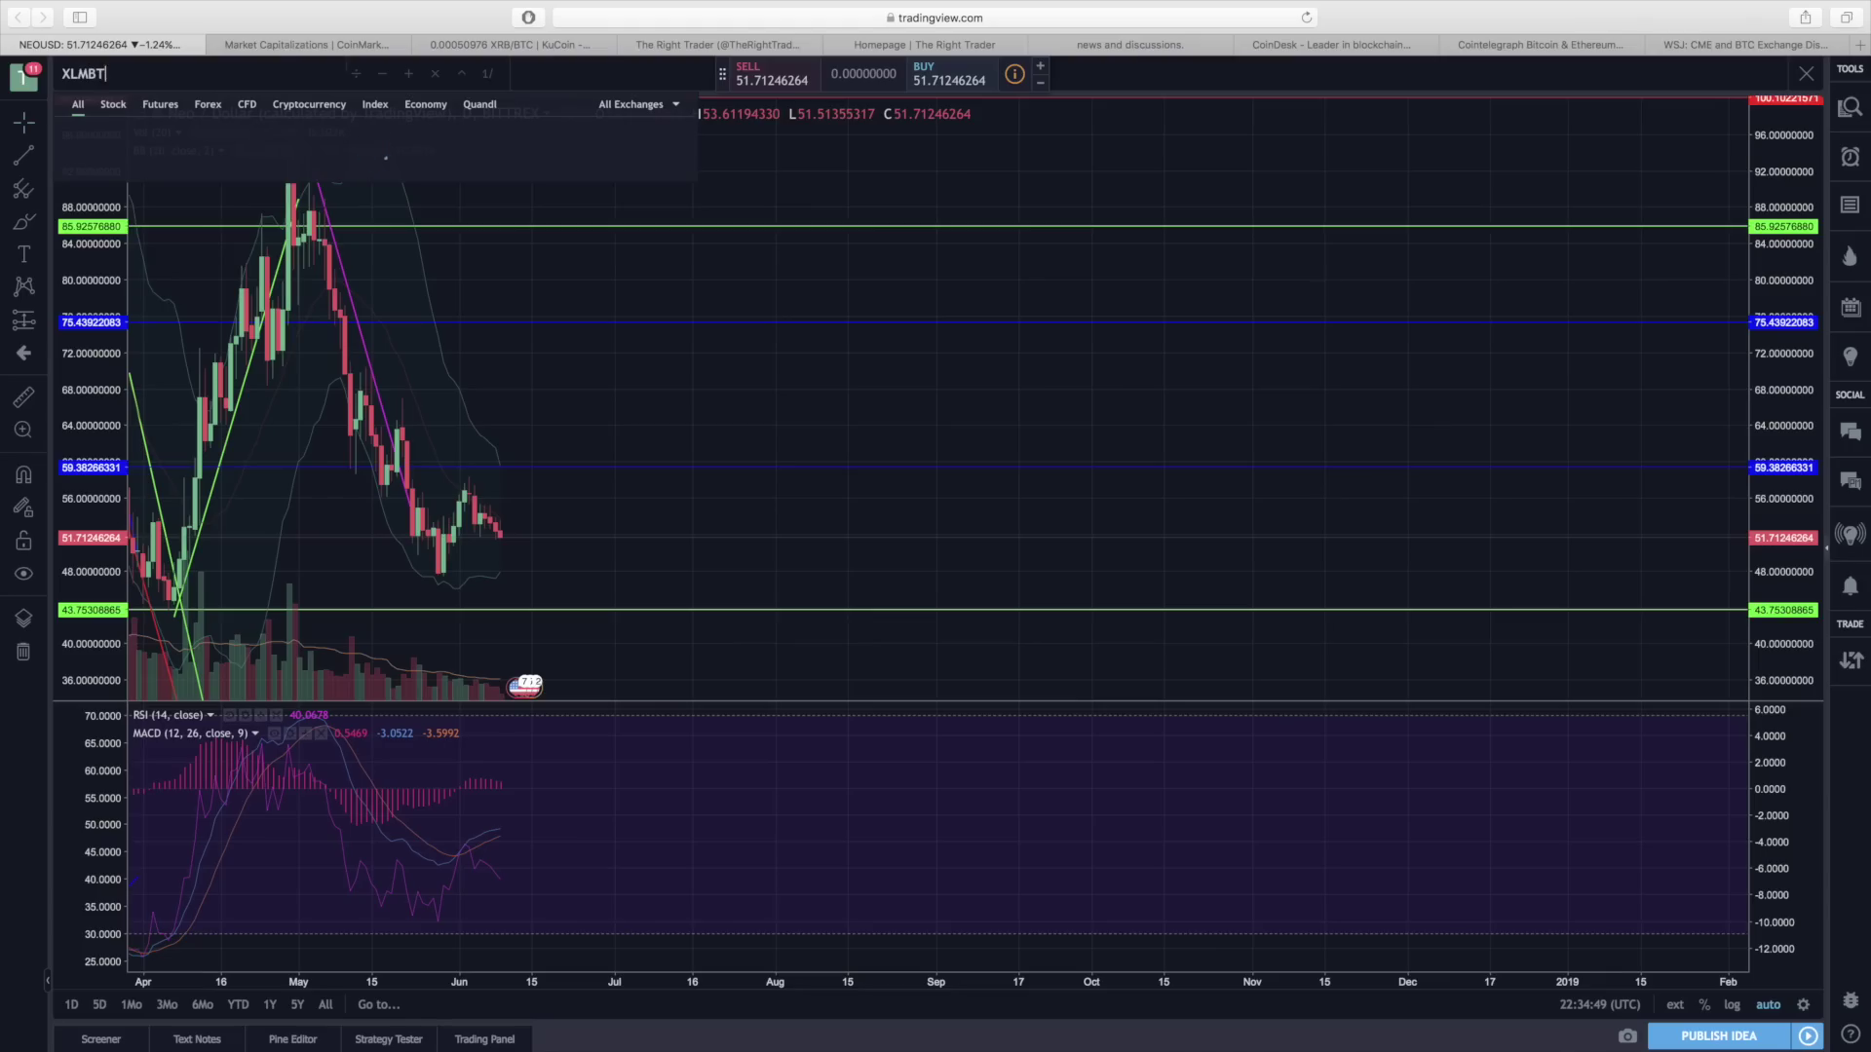
{"action": "type", "text": "C"}
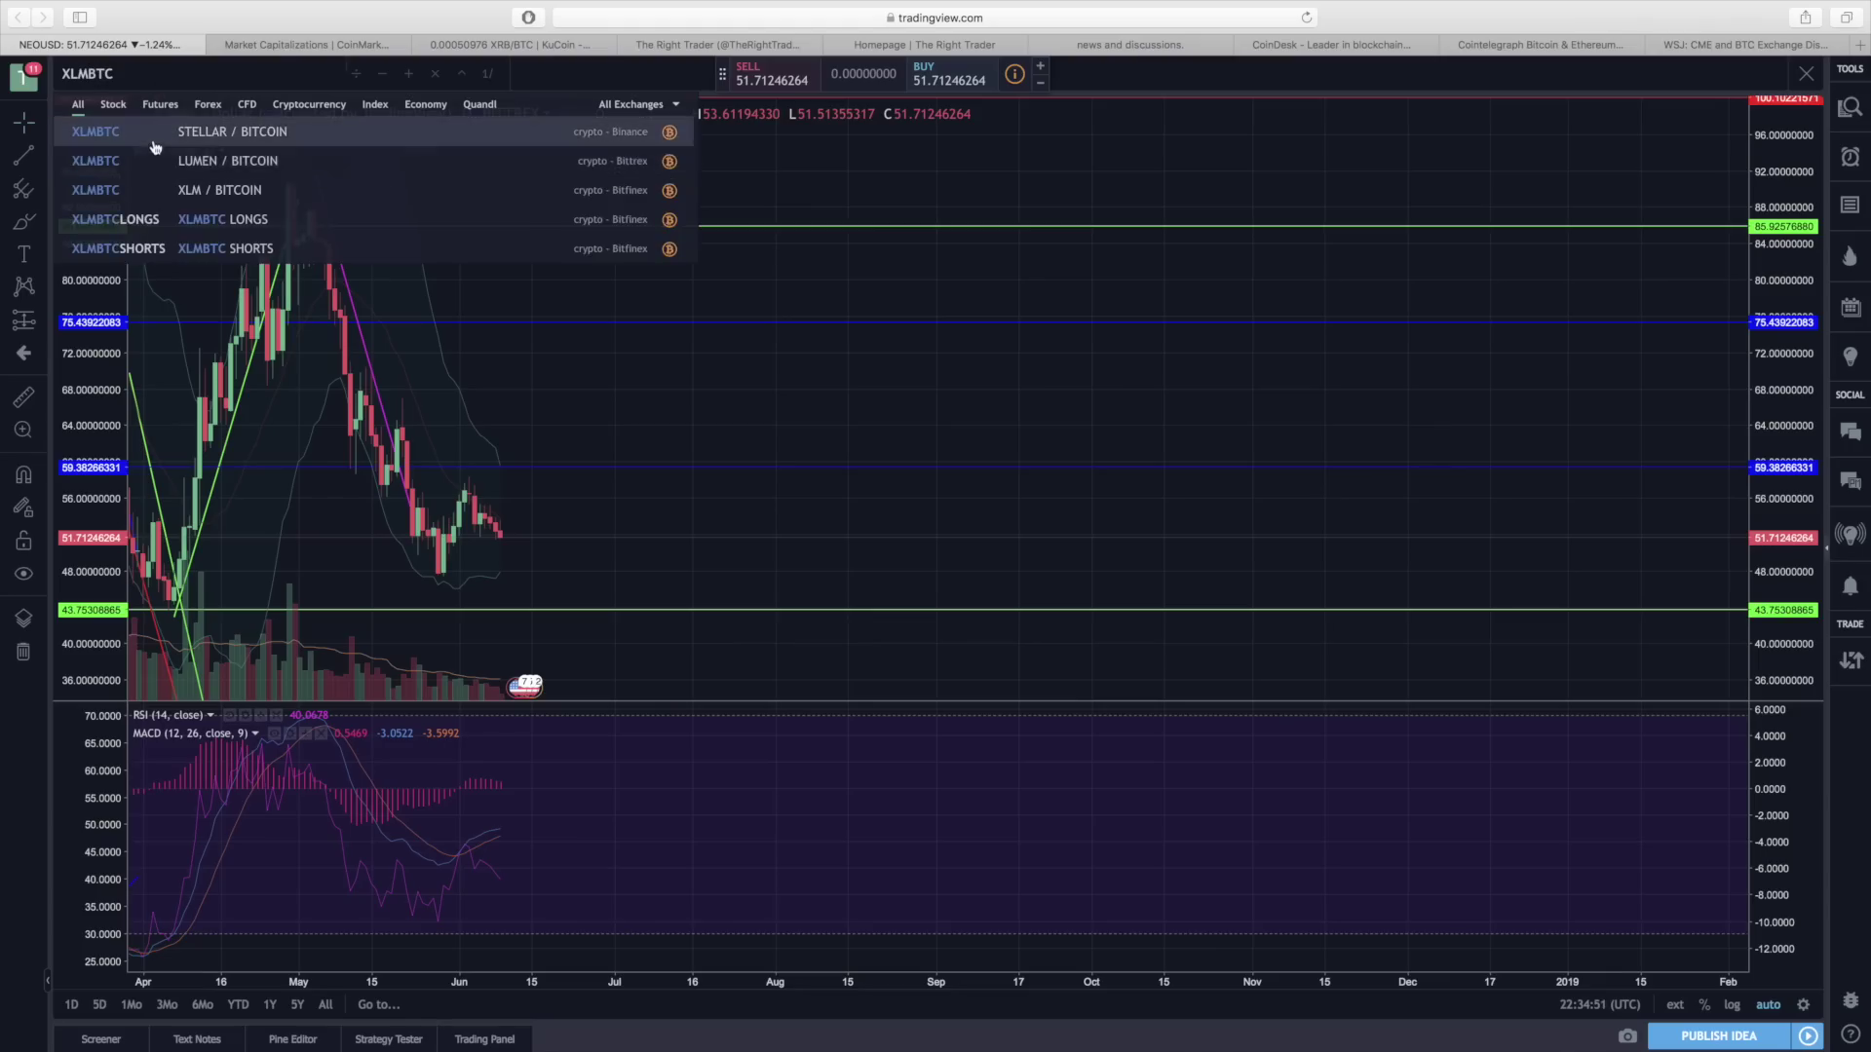
{"action": "left_click", "coordinate": [144, 131]}
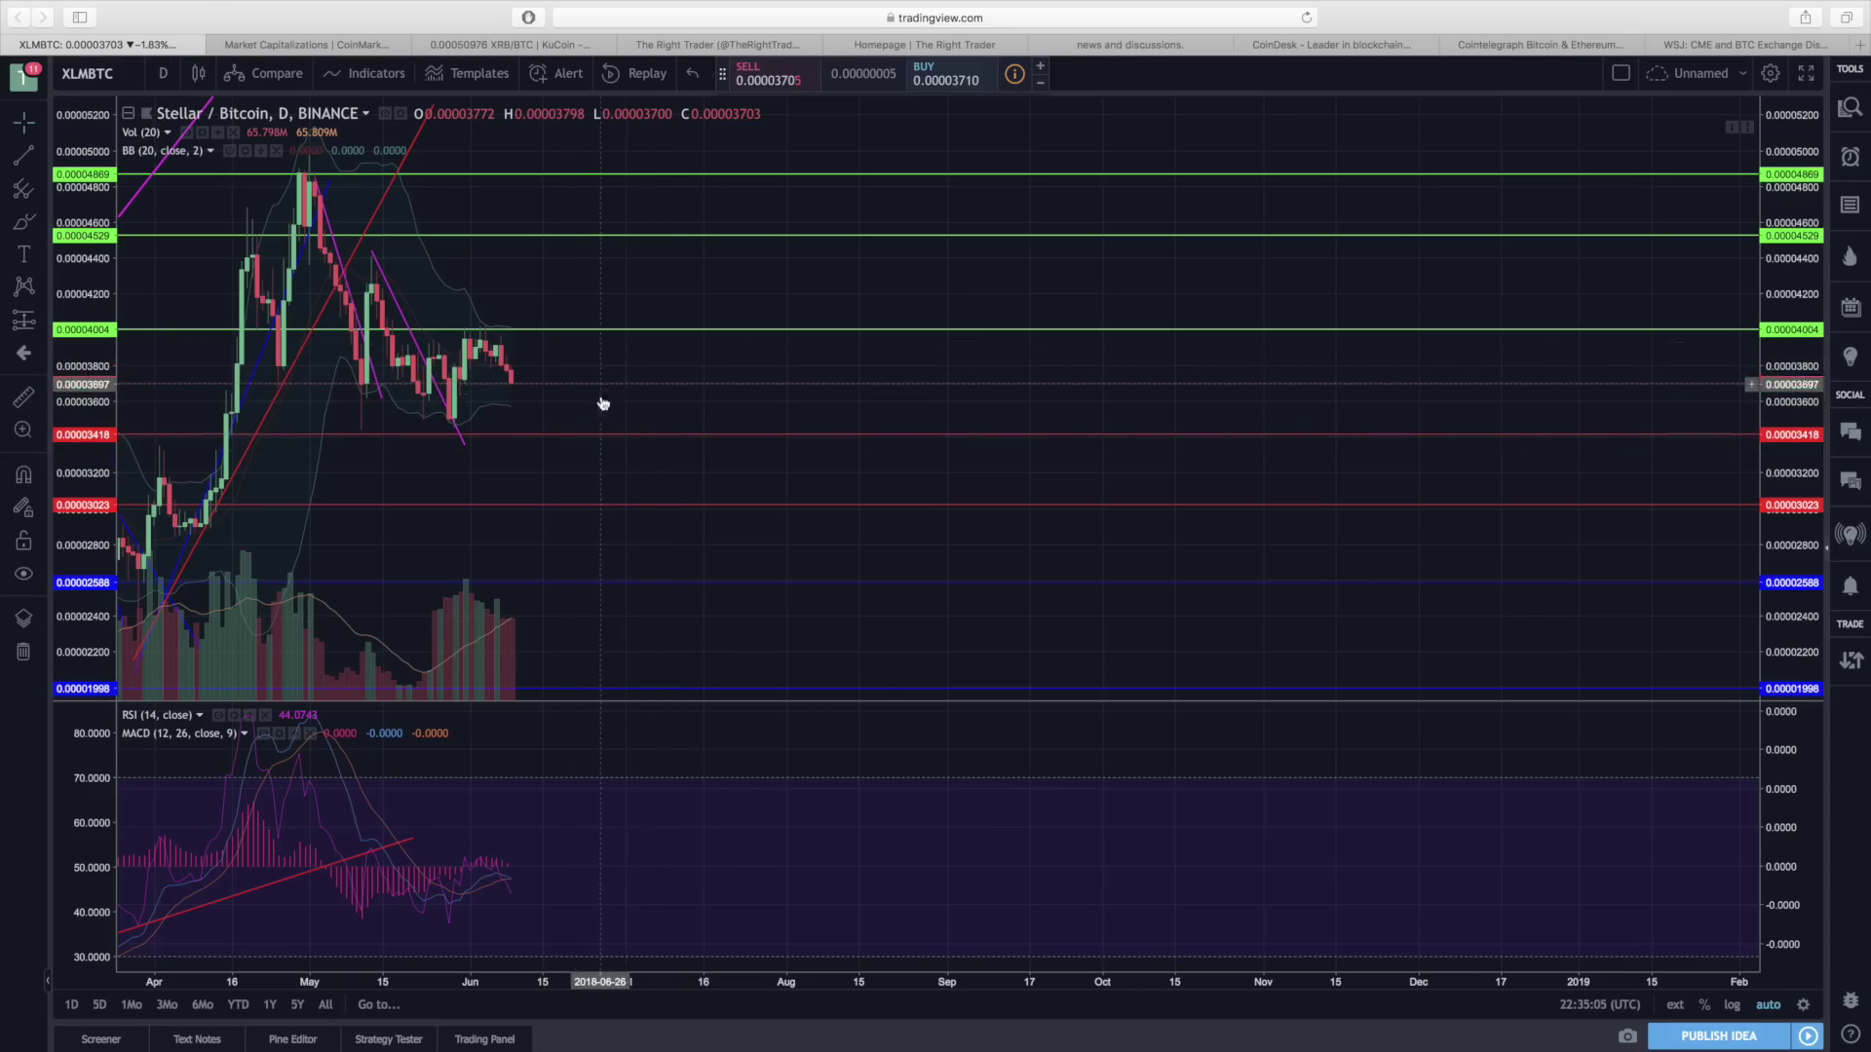
- Inspect the green 0.00004004 line and red 0.00003418 support line, then reopen symbol search
{"action": "left_click", "coordinate": [555, 332]}
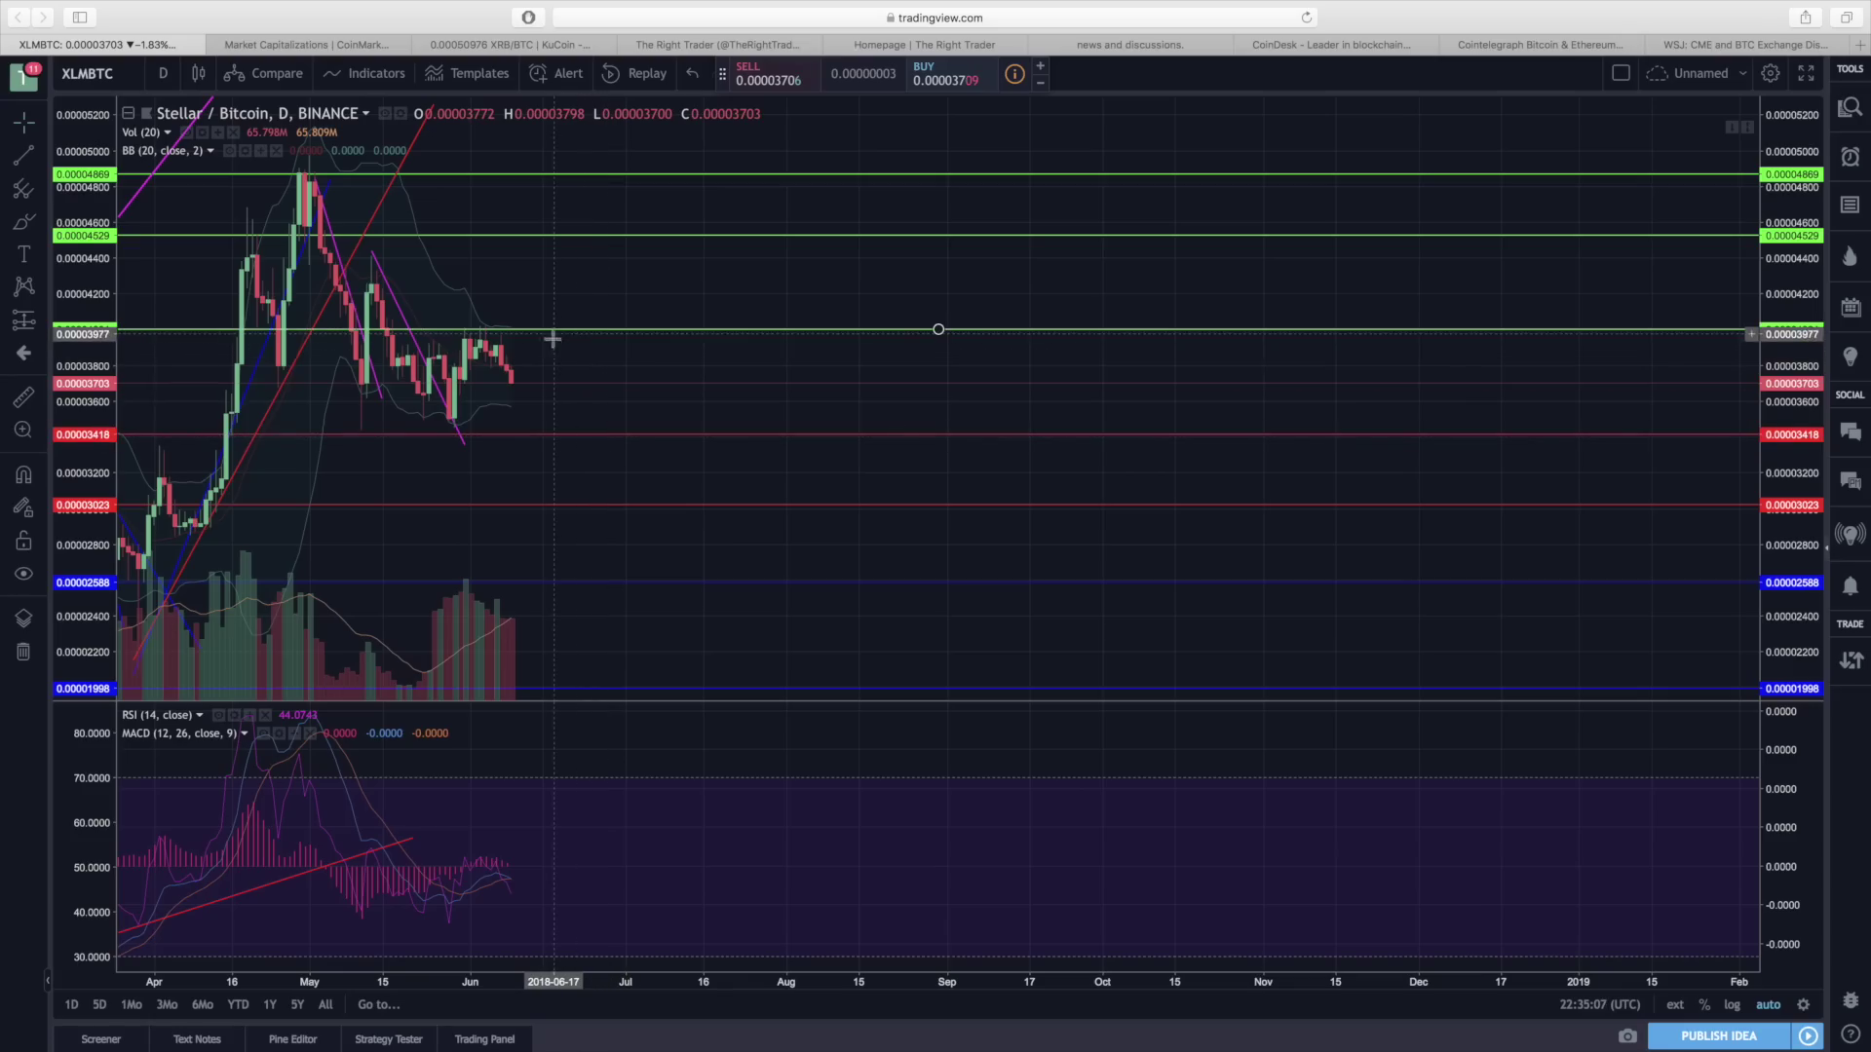
{"action": "left_click", "coordinate": [528, 438]}
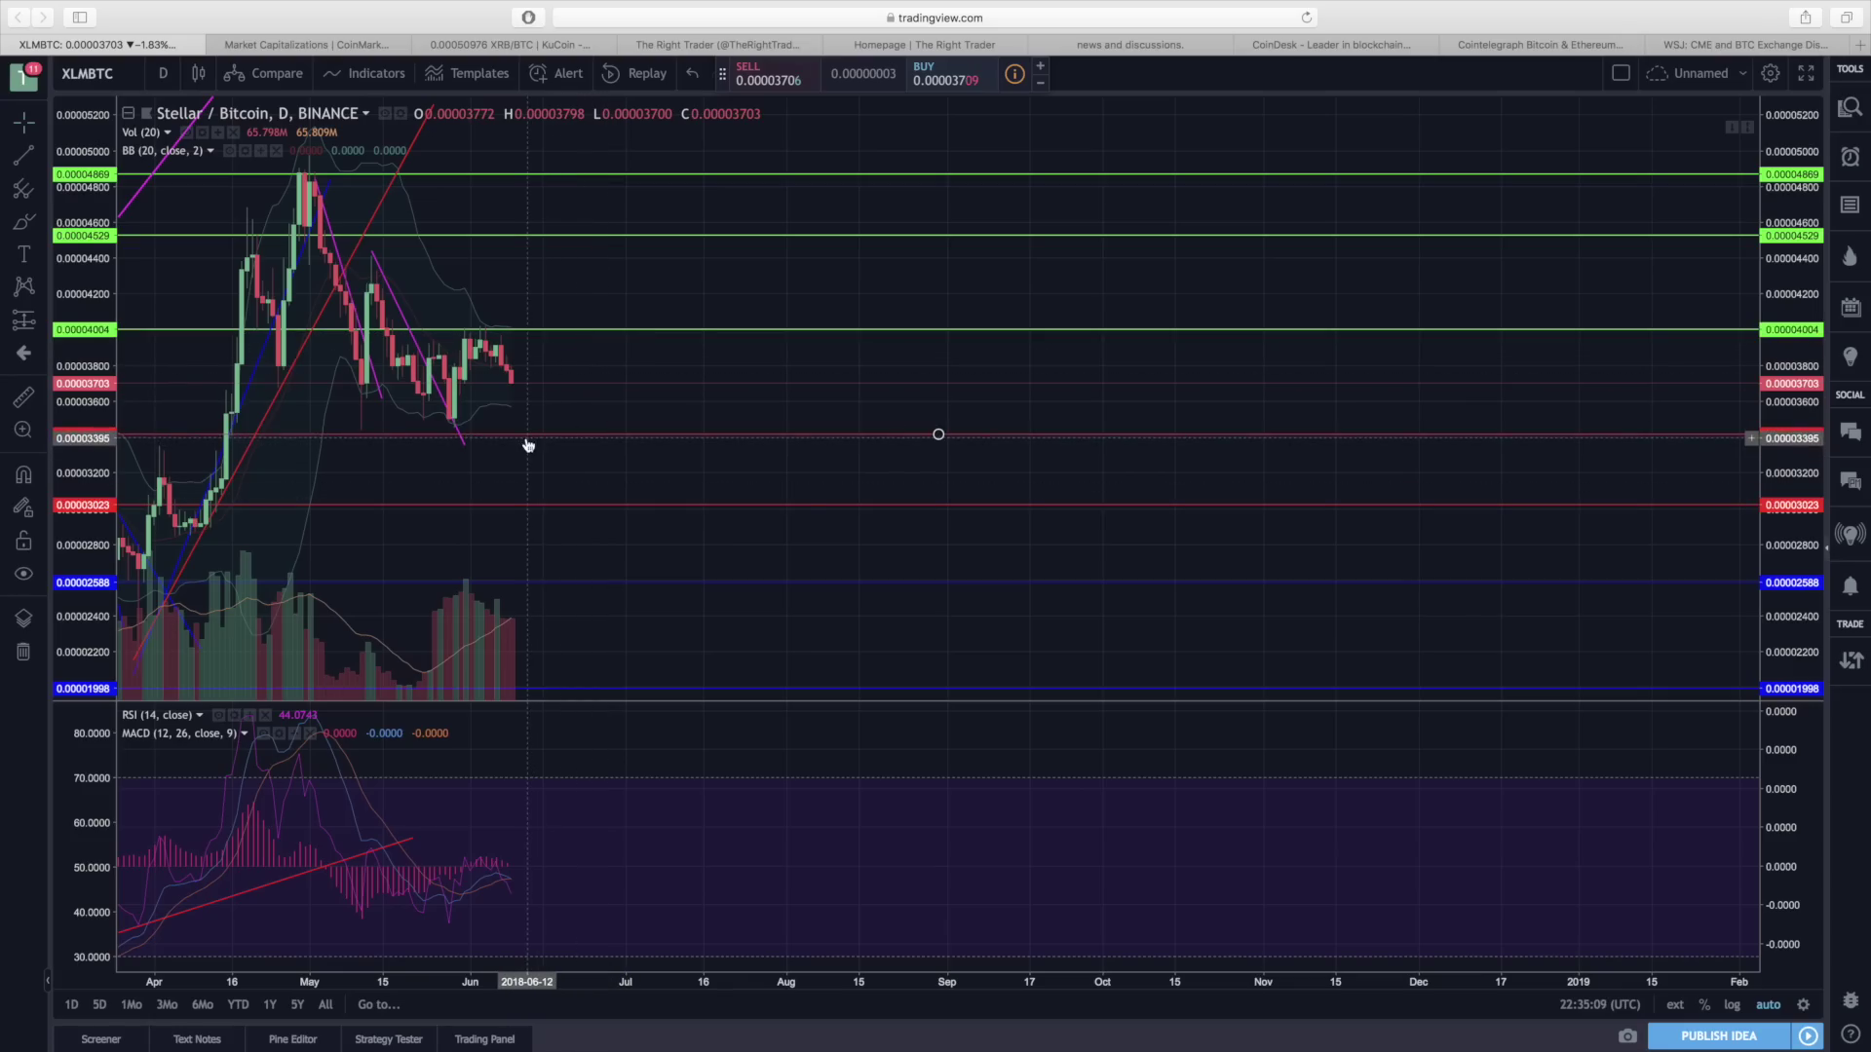
{"action": "left_click", "coordinate": [511, 396]}
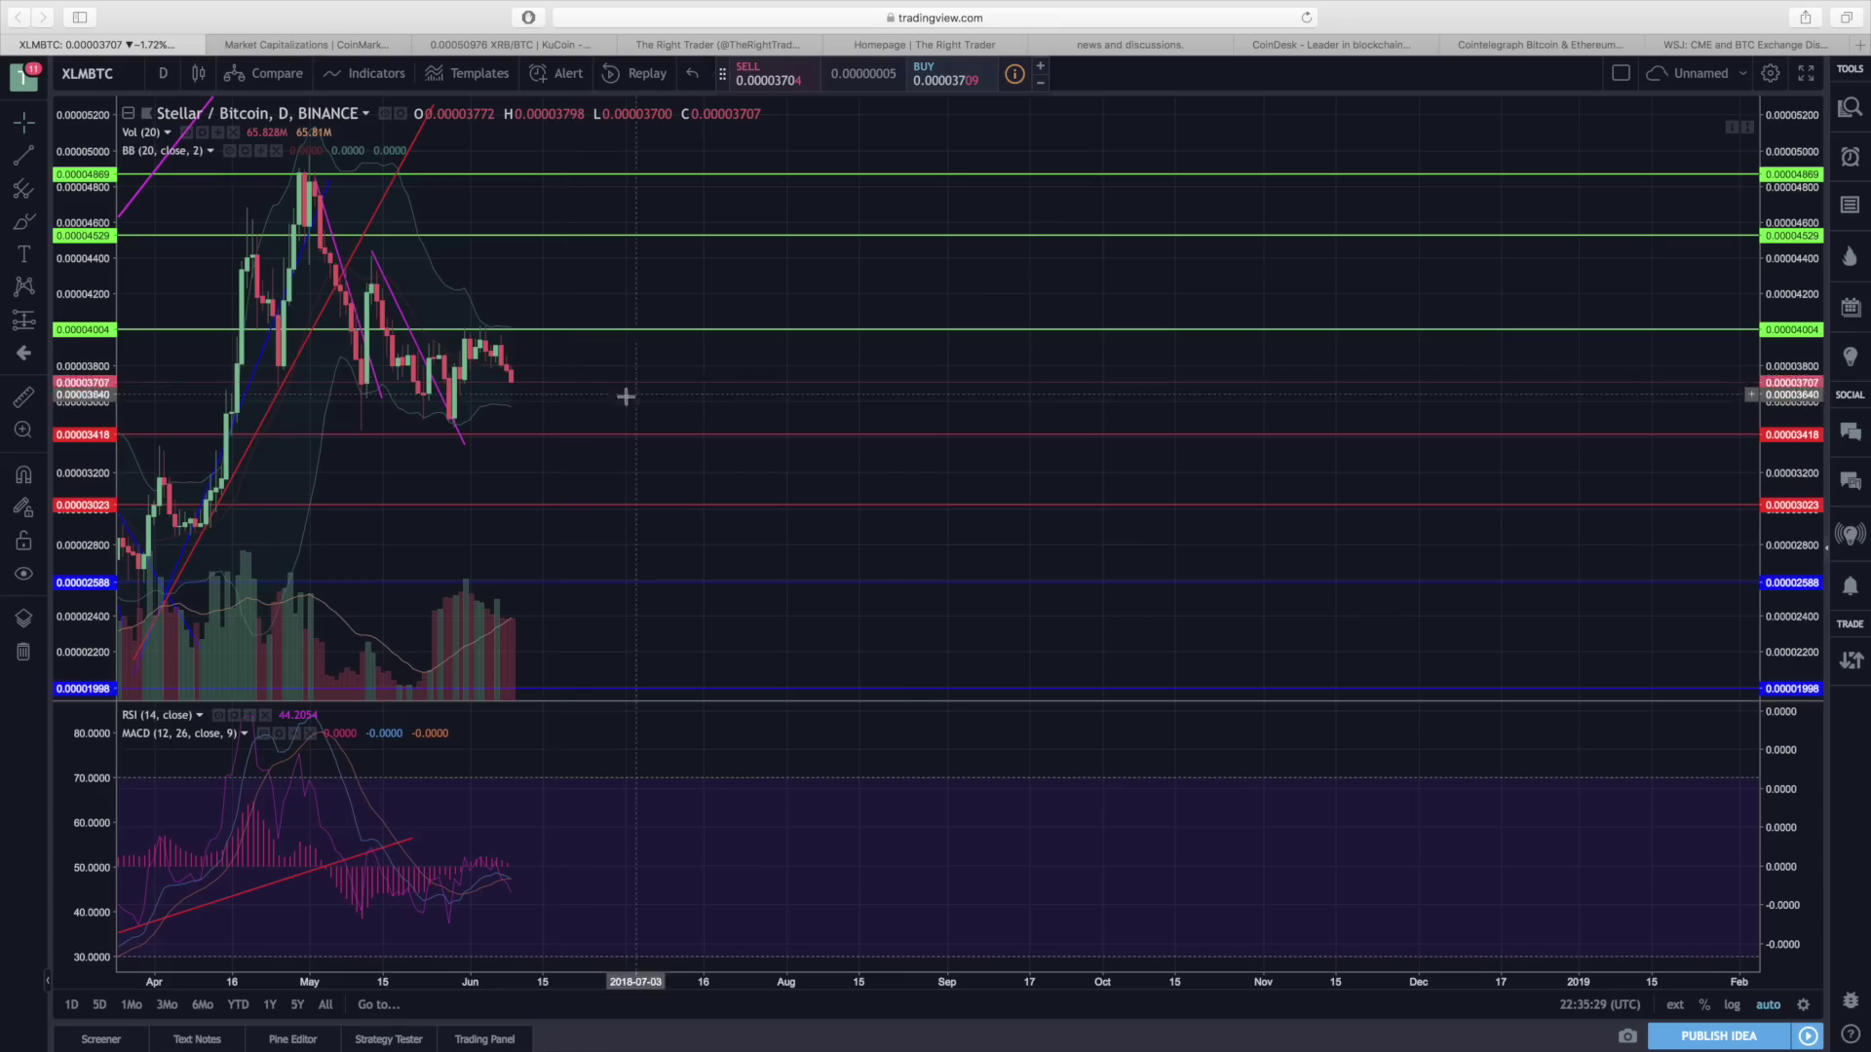
{"action": "left_click", "coordinate": [117, 75]}
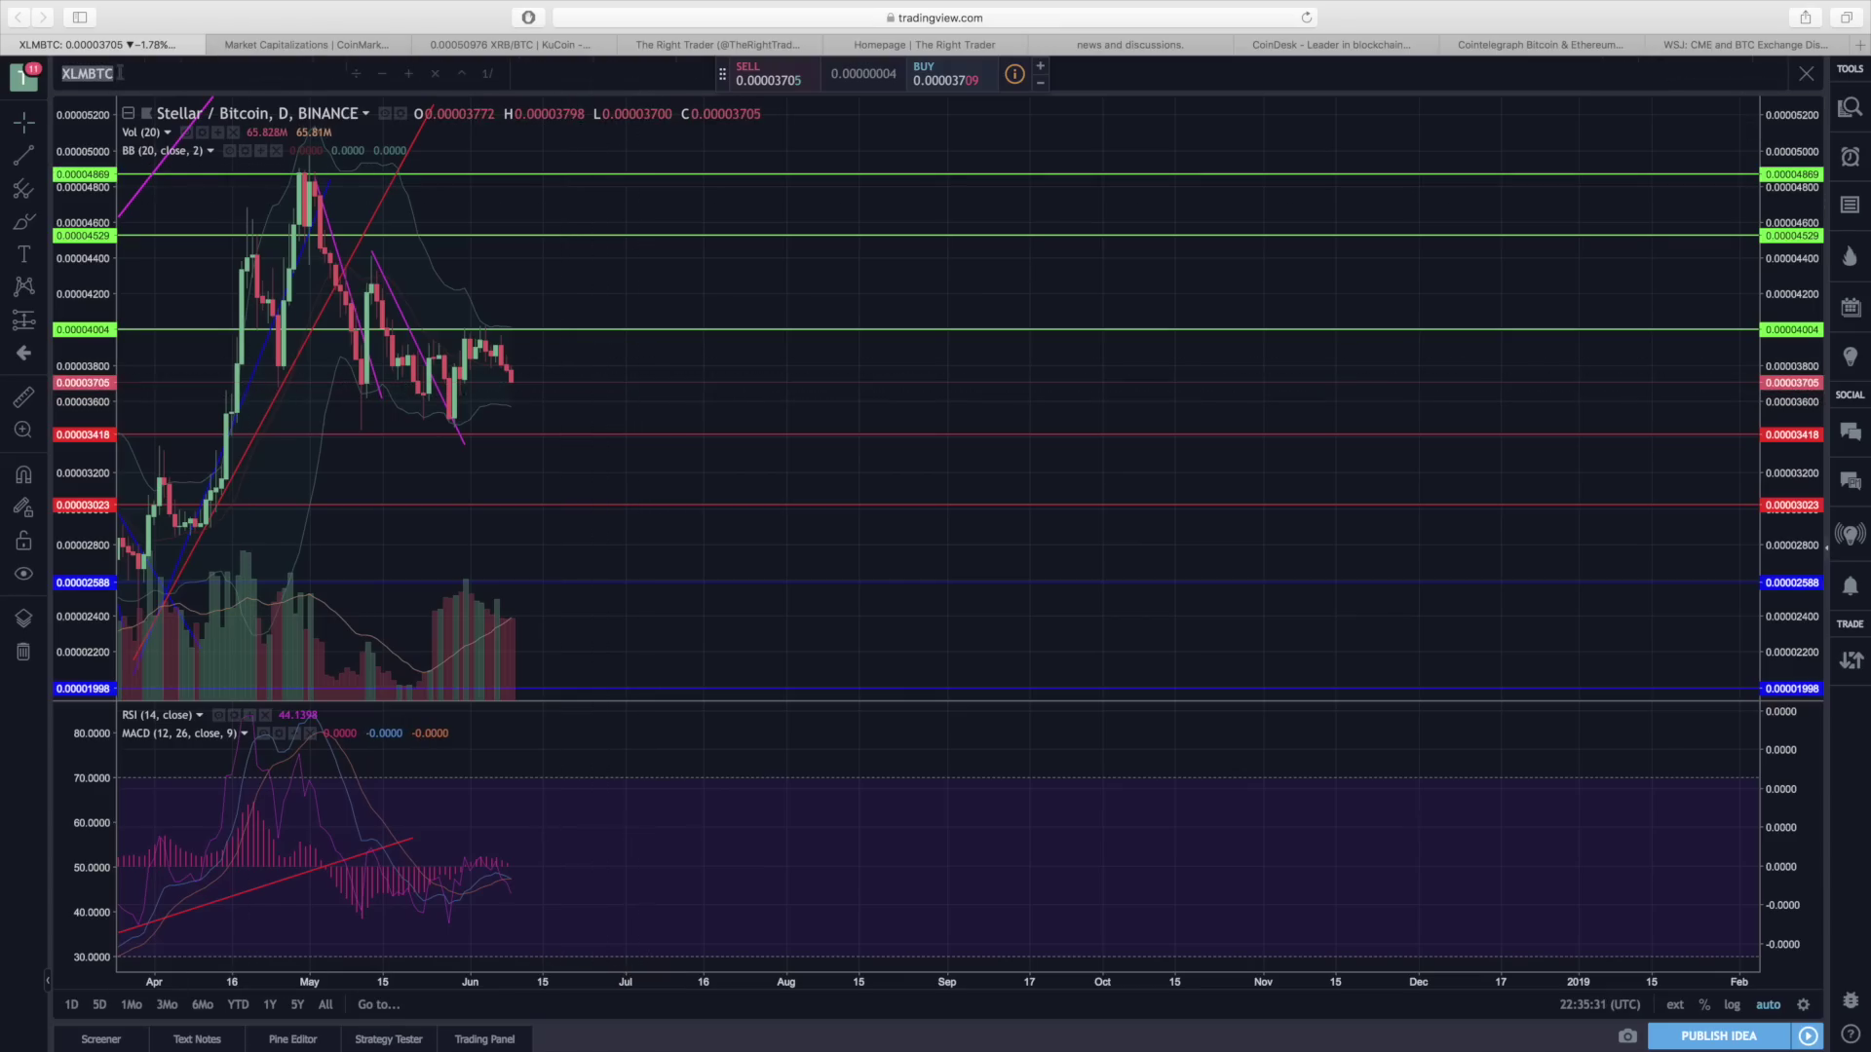
- Load the Bittrex VTCUSD daily chart and nudge its green support line to 1.54885430
{"action": "key", "text": "BackSpace"}
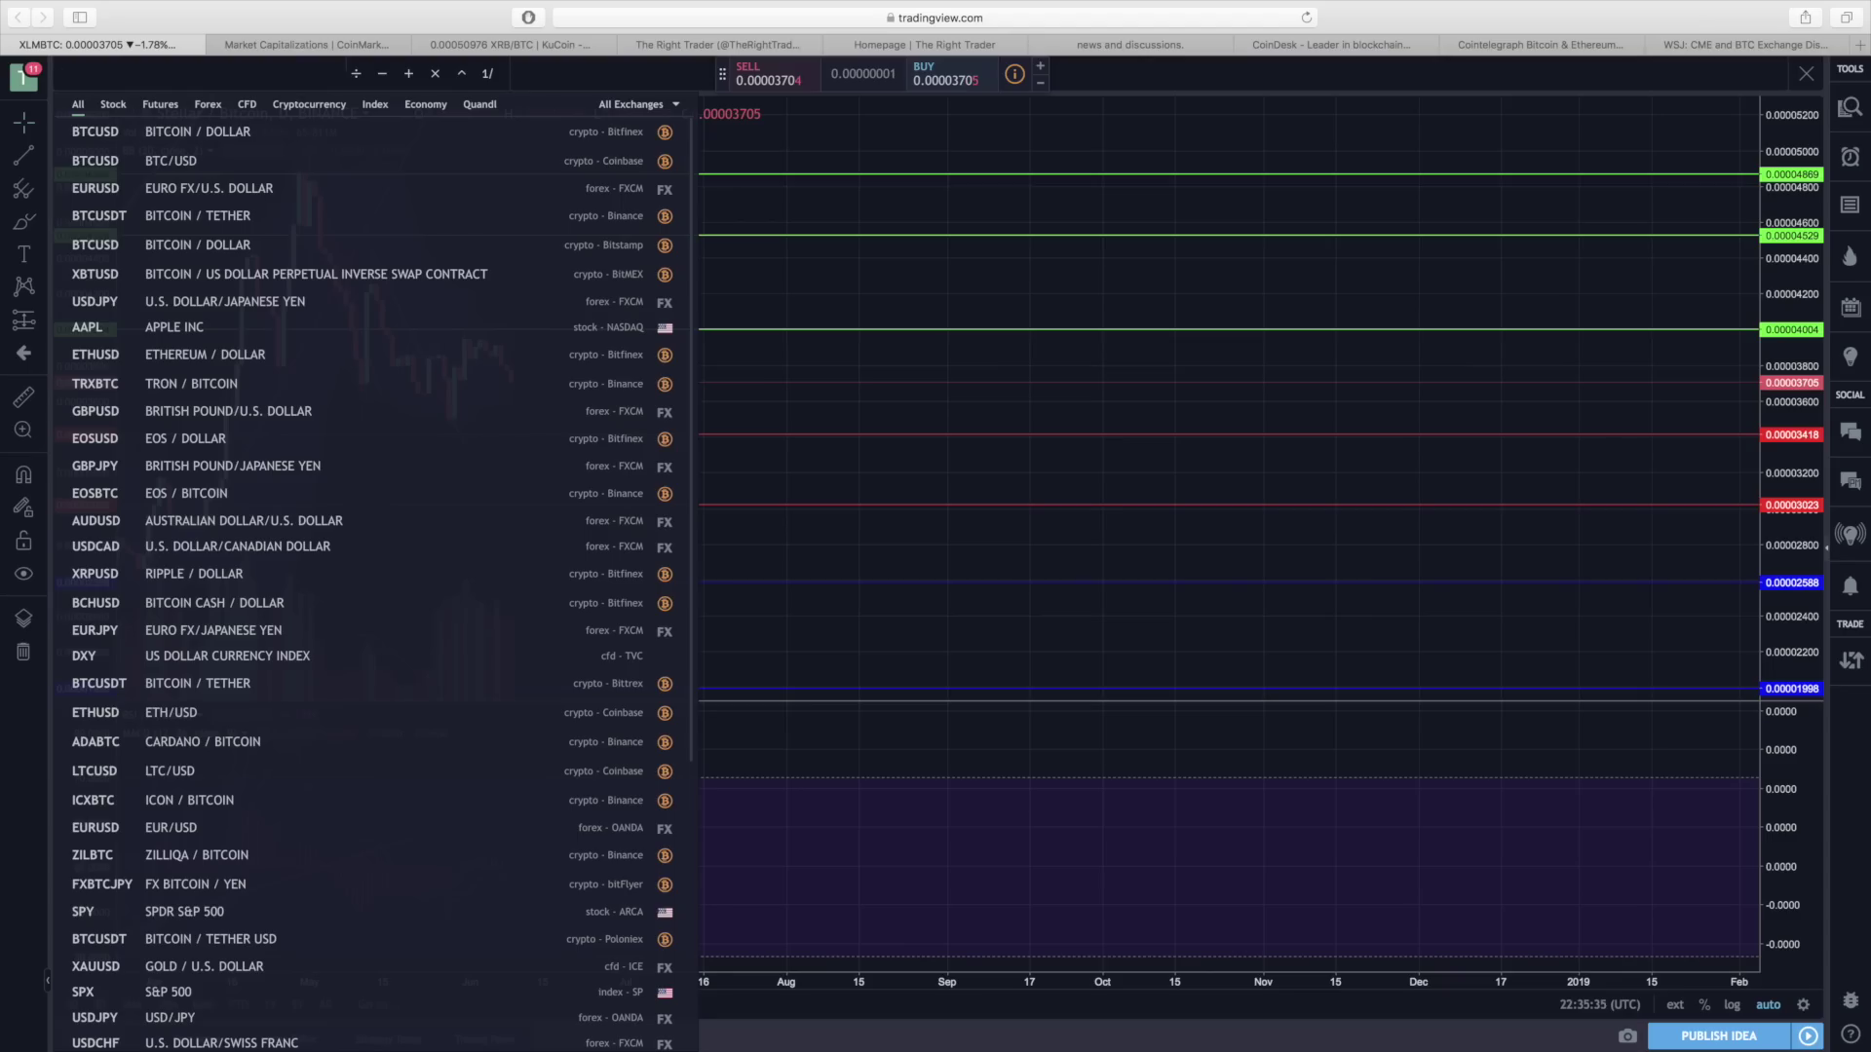
{"action": "type", "text": "VTCUSD"}
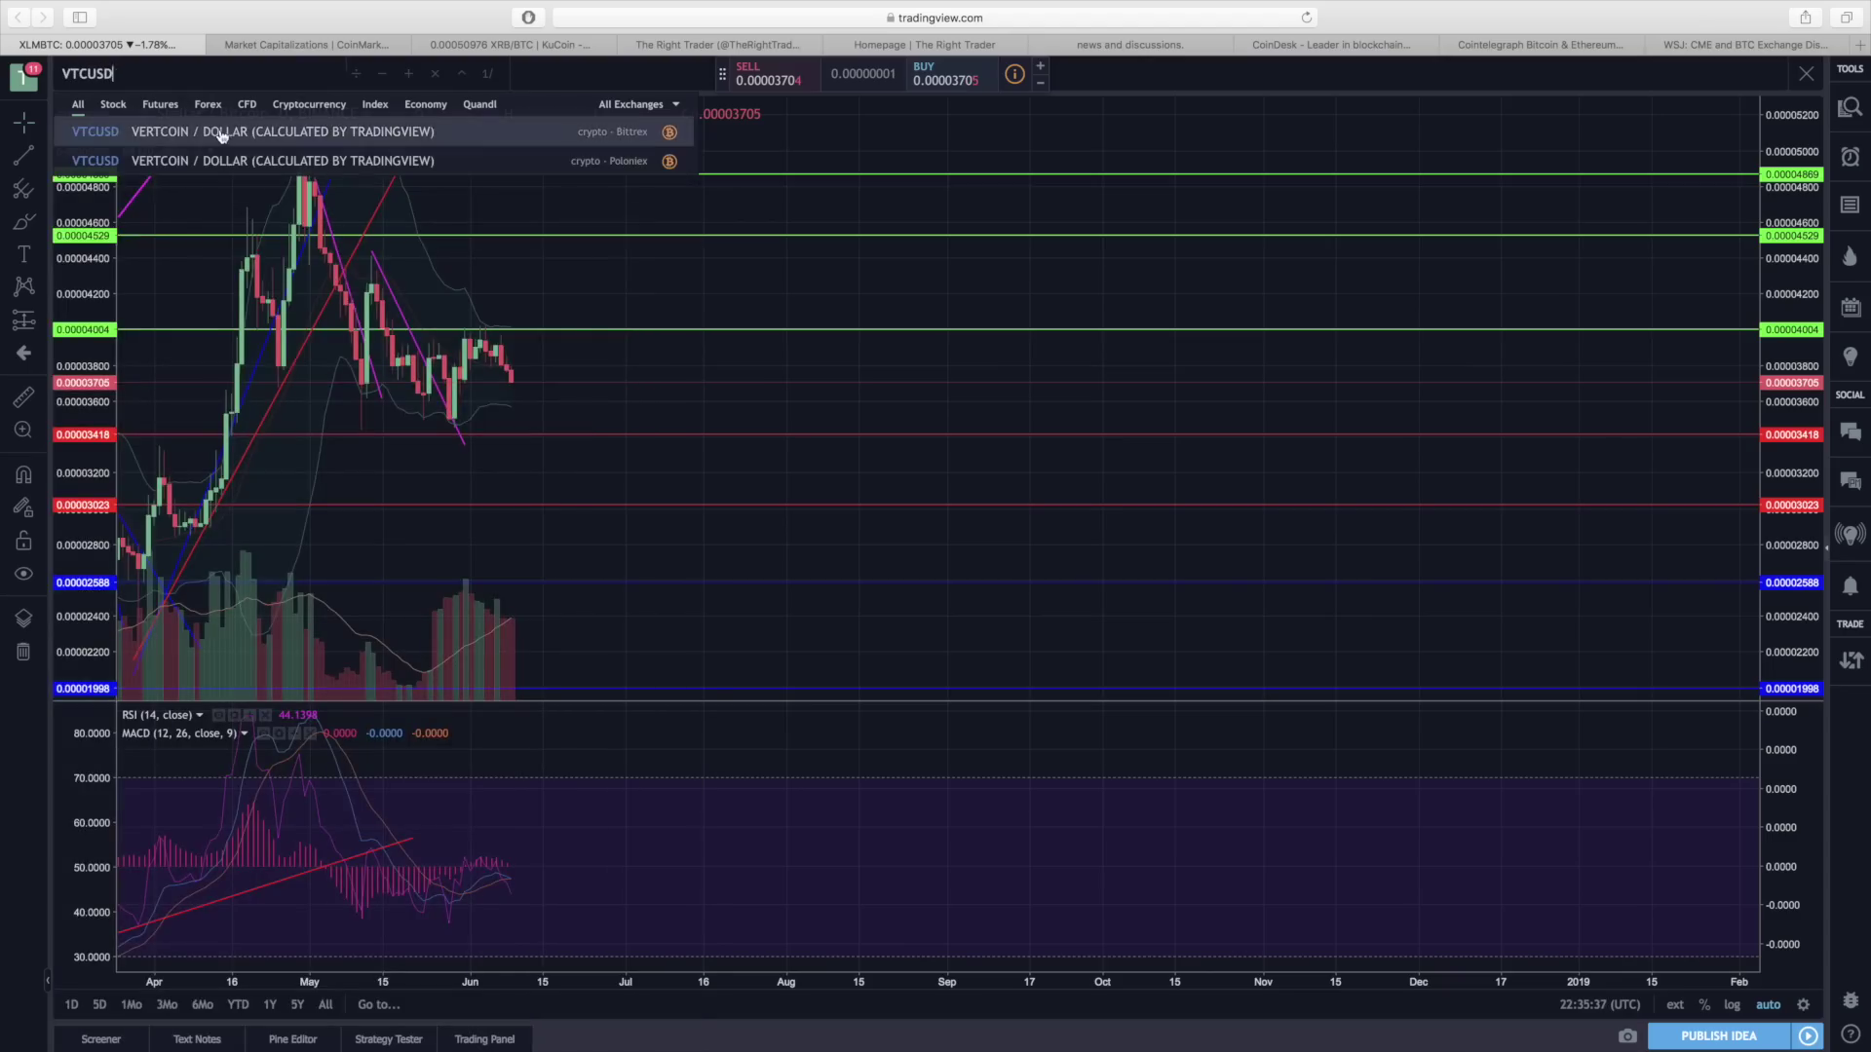
{"action": "left_click", "coordinate": [216, 133]}
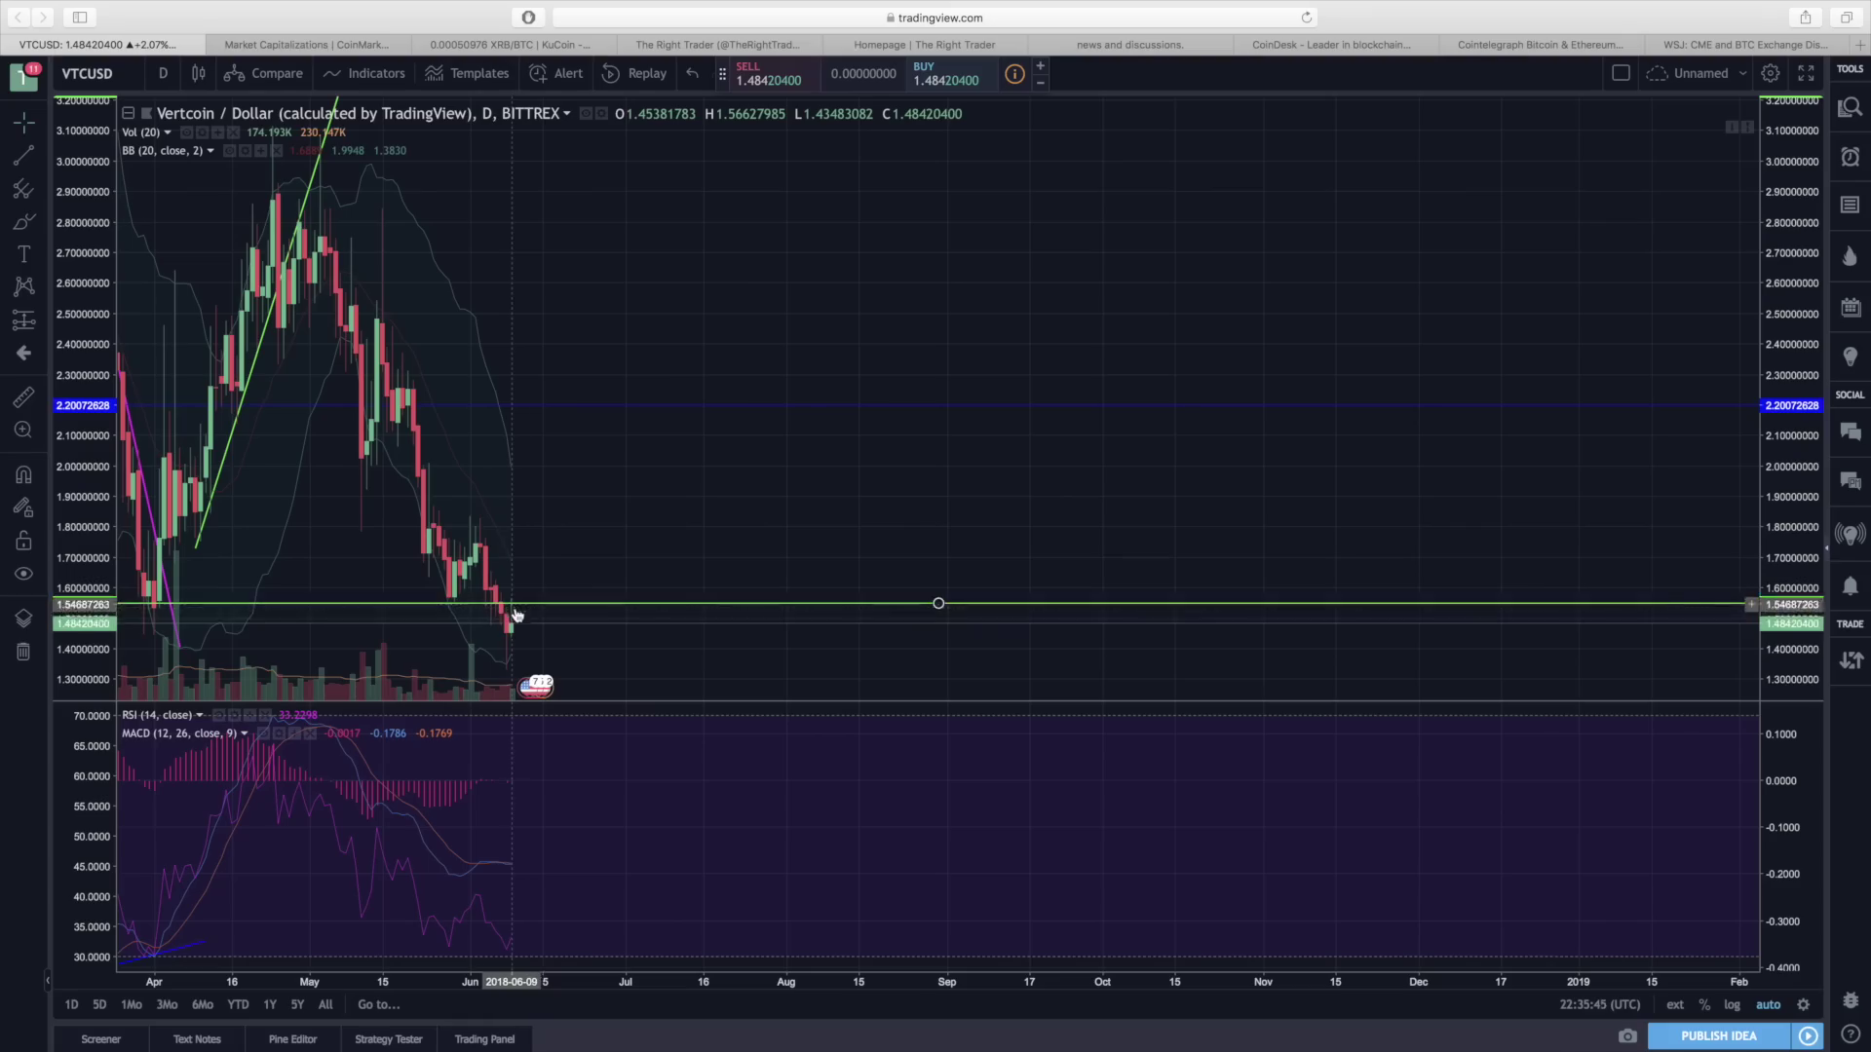
{"action": "left_click_drag", "start_coordinate": [523, 605], "coordinate": [524, 607]}
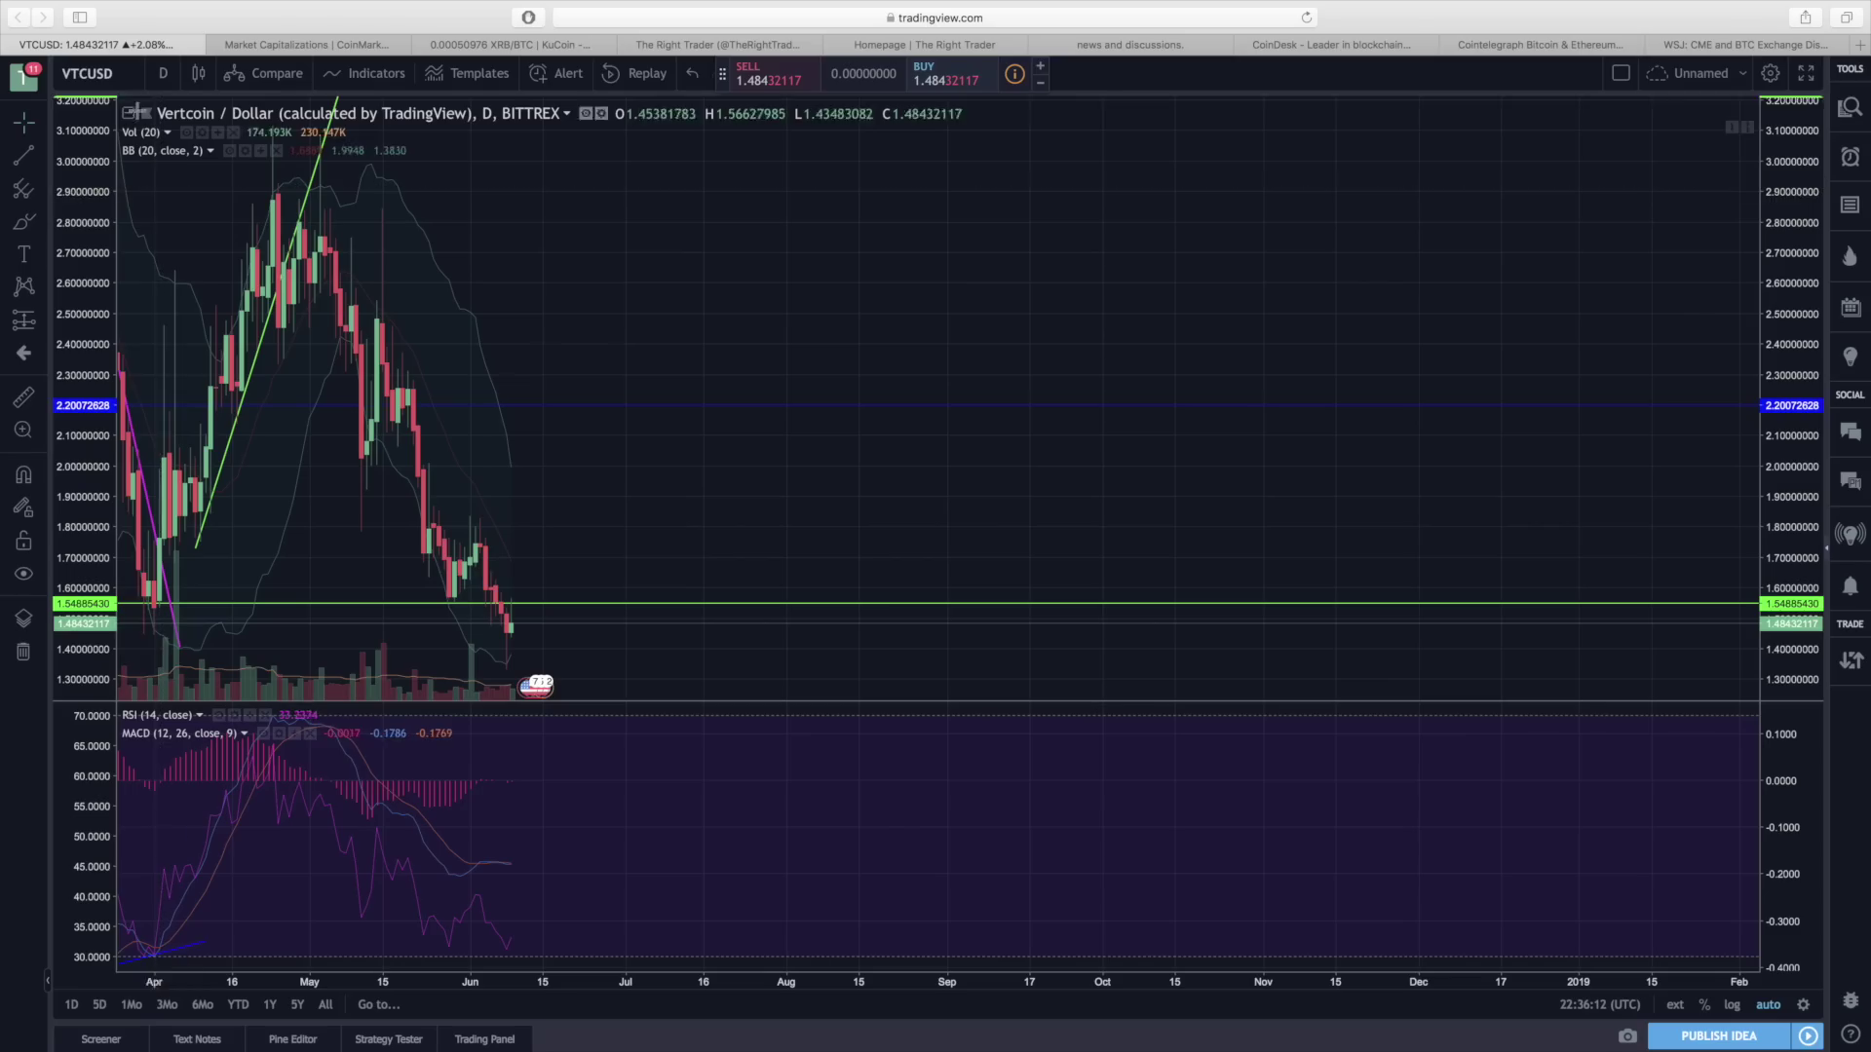
{"action": "left_click", "coordinate": [122, 76]}
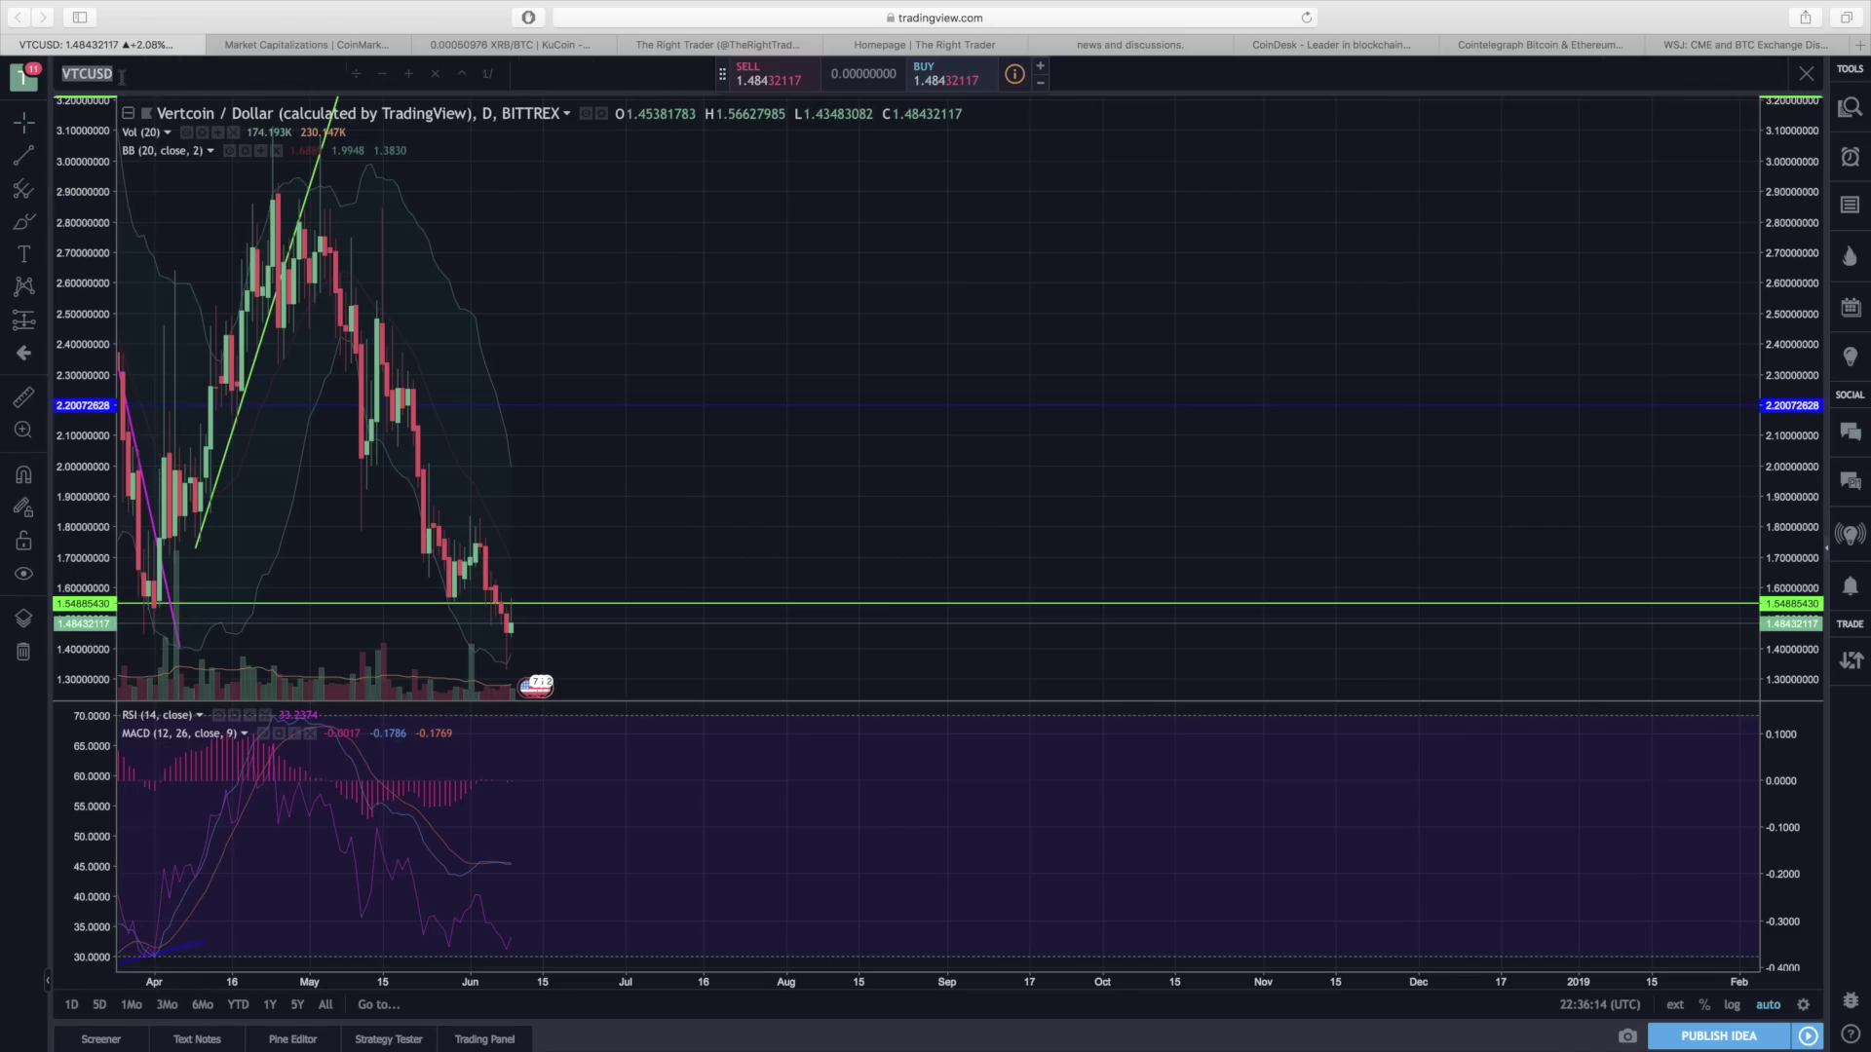
- Replace VTCUSD with an LS search and load the Bittrex LSKUSD daily chart
{"action": "key", "text": "BackSpace"}
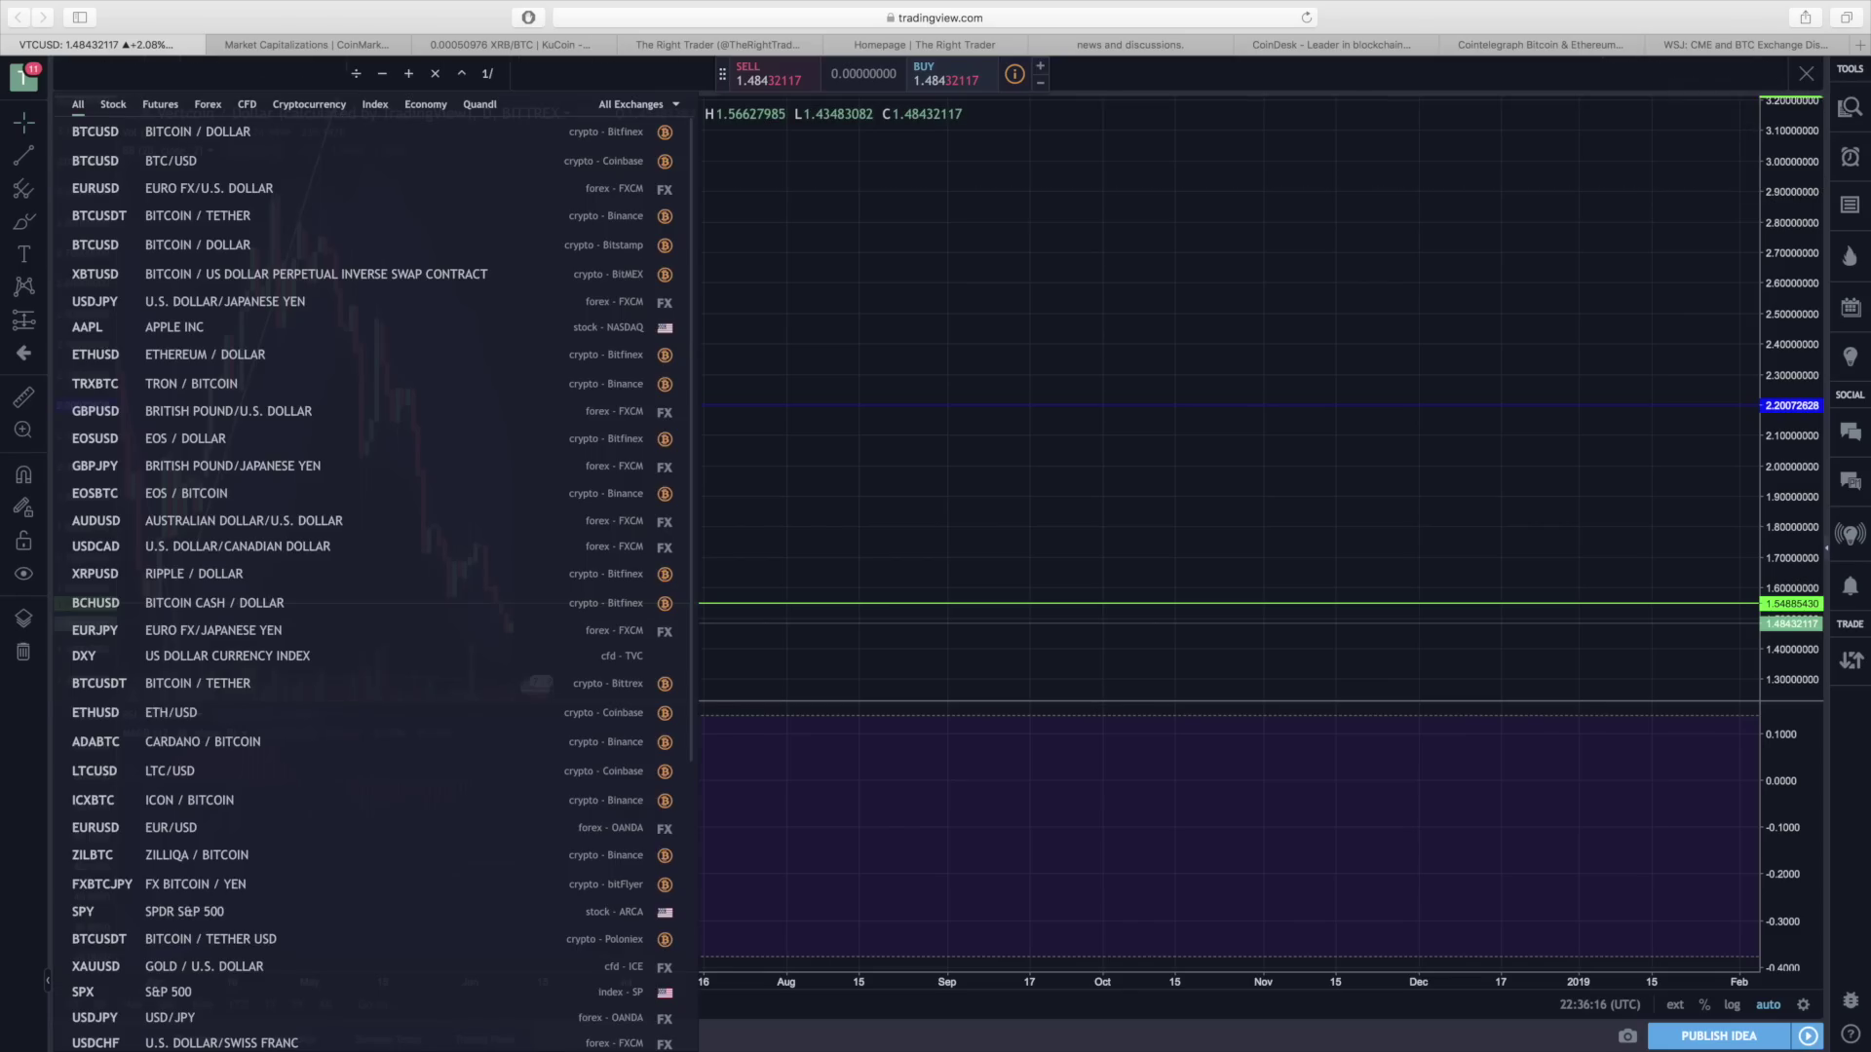
{"action": "type", "text": "LSKUSD"}
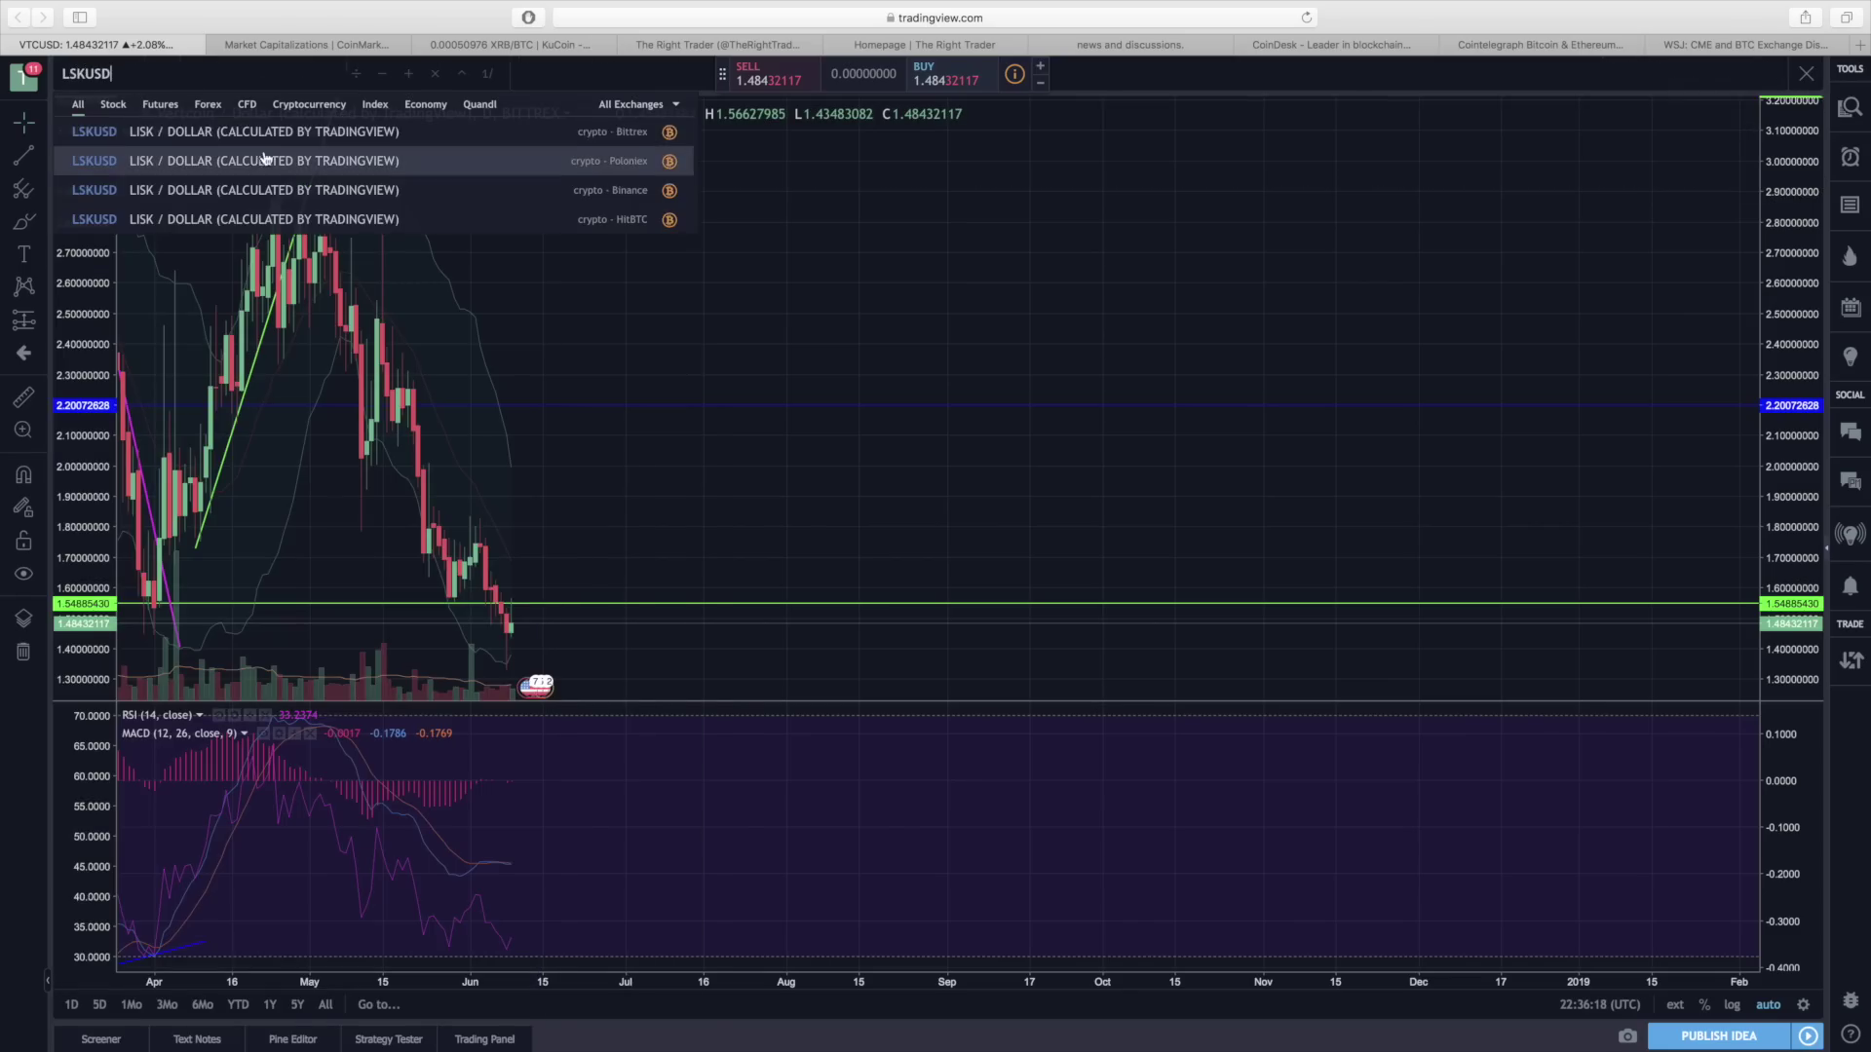
{"action": "left_click", "coordinate": [247, 133]}
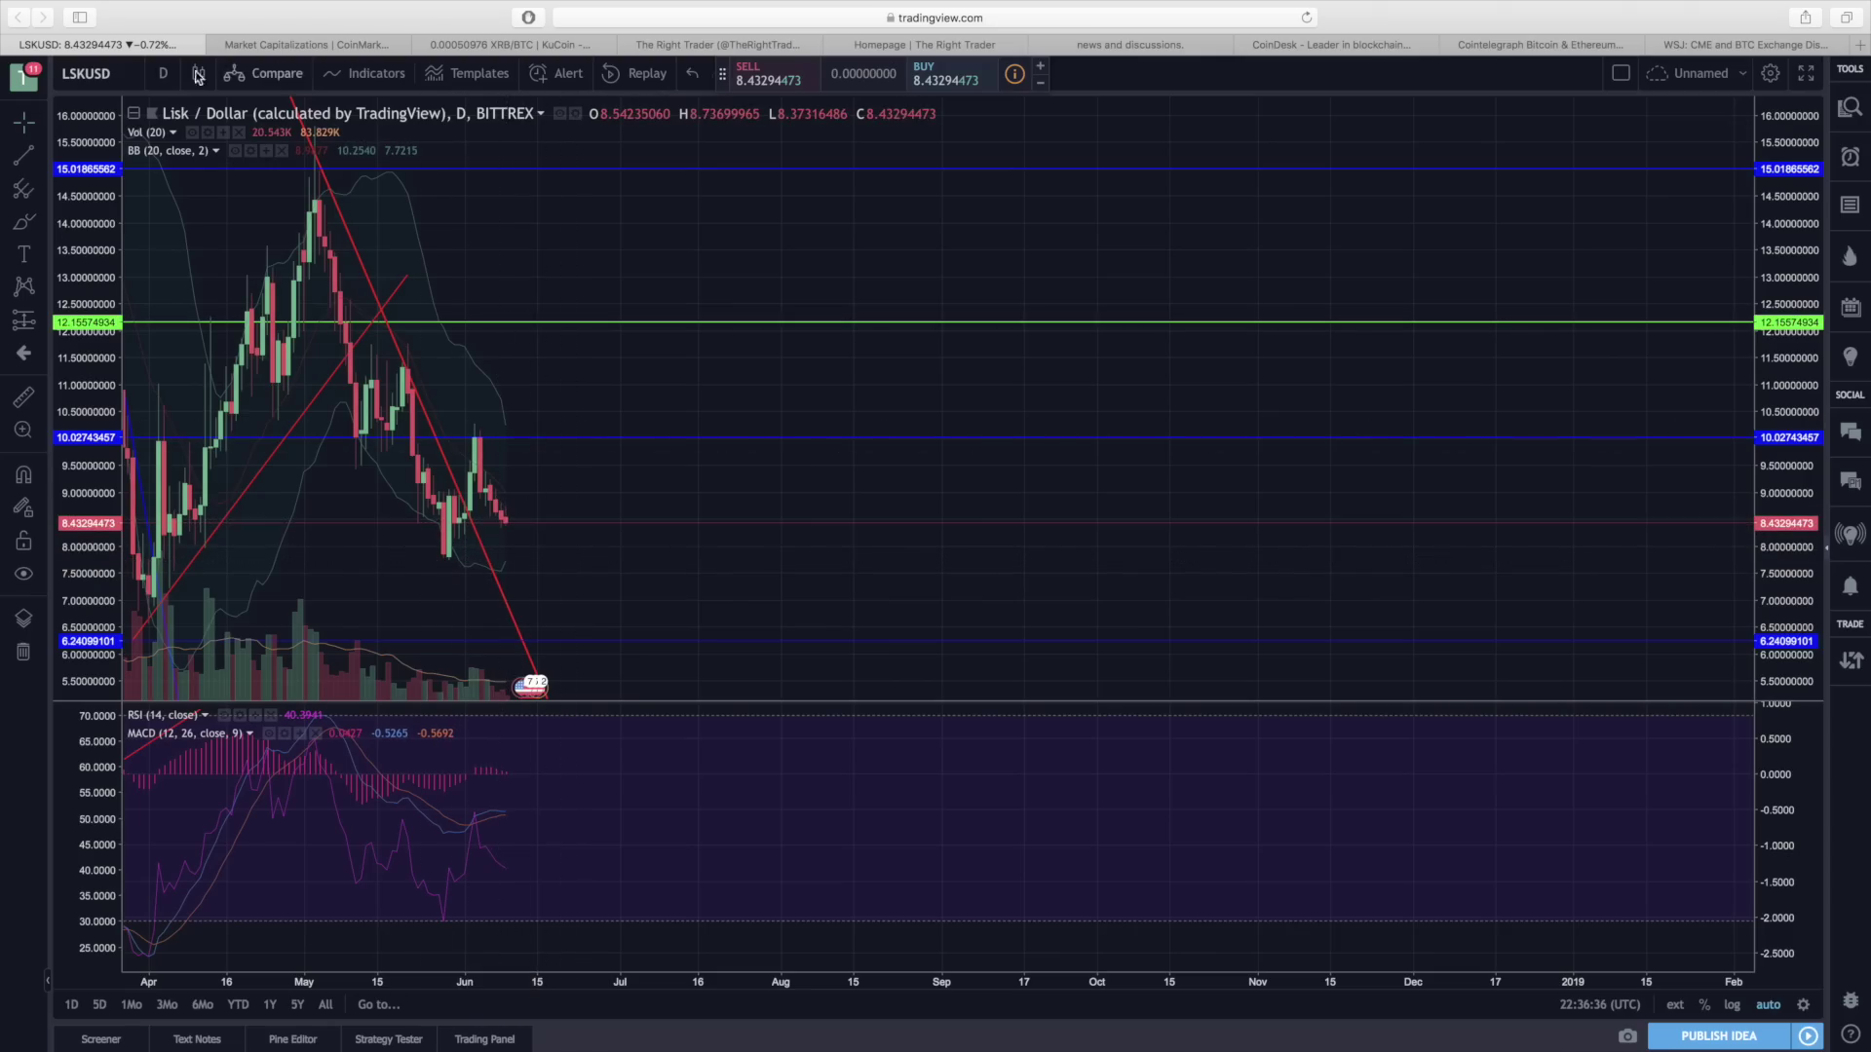
- Load the Binance ADABTC daily chart, then reopen the symbol search
{"action": "type", "text": "ADABT"}
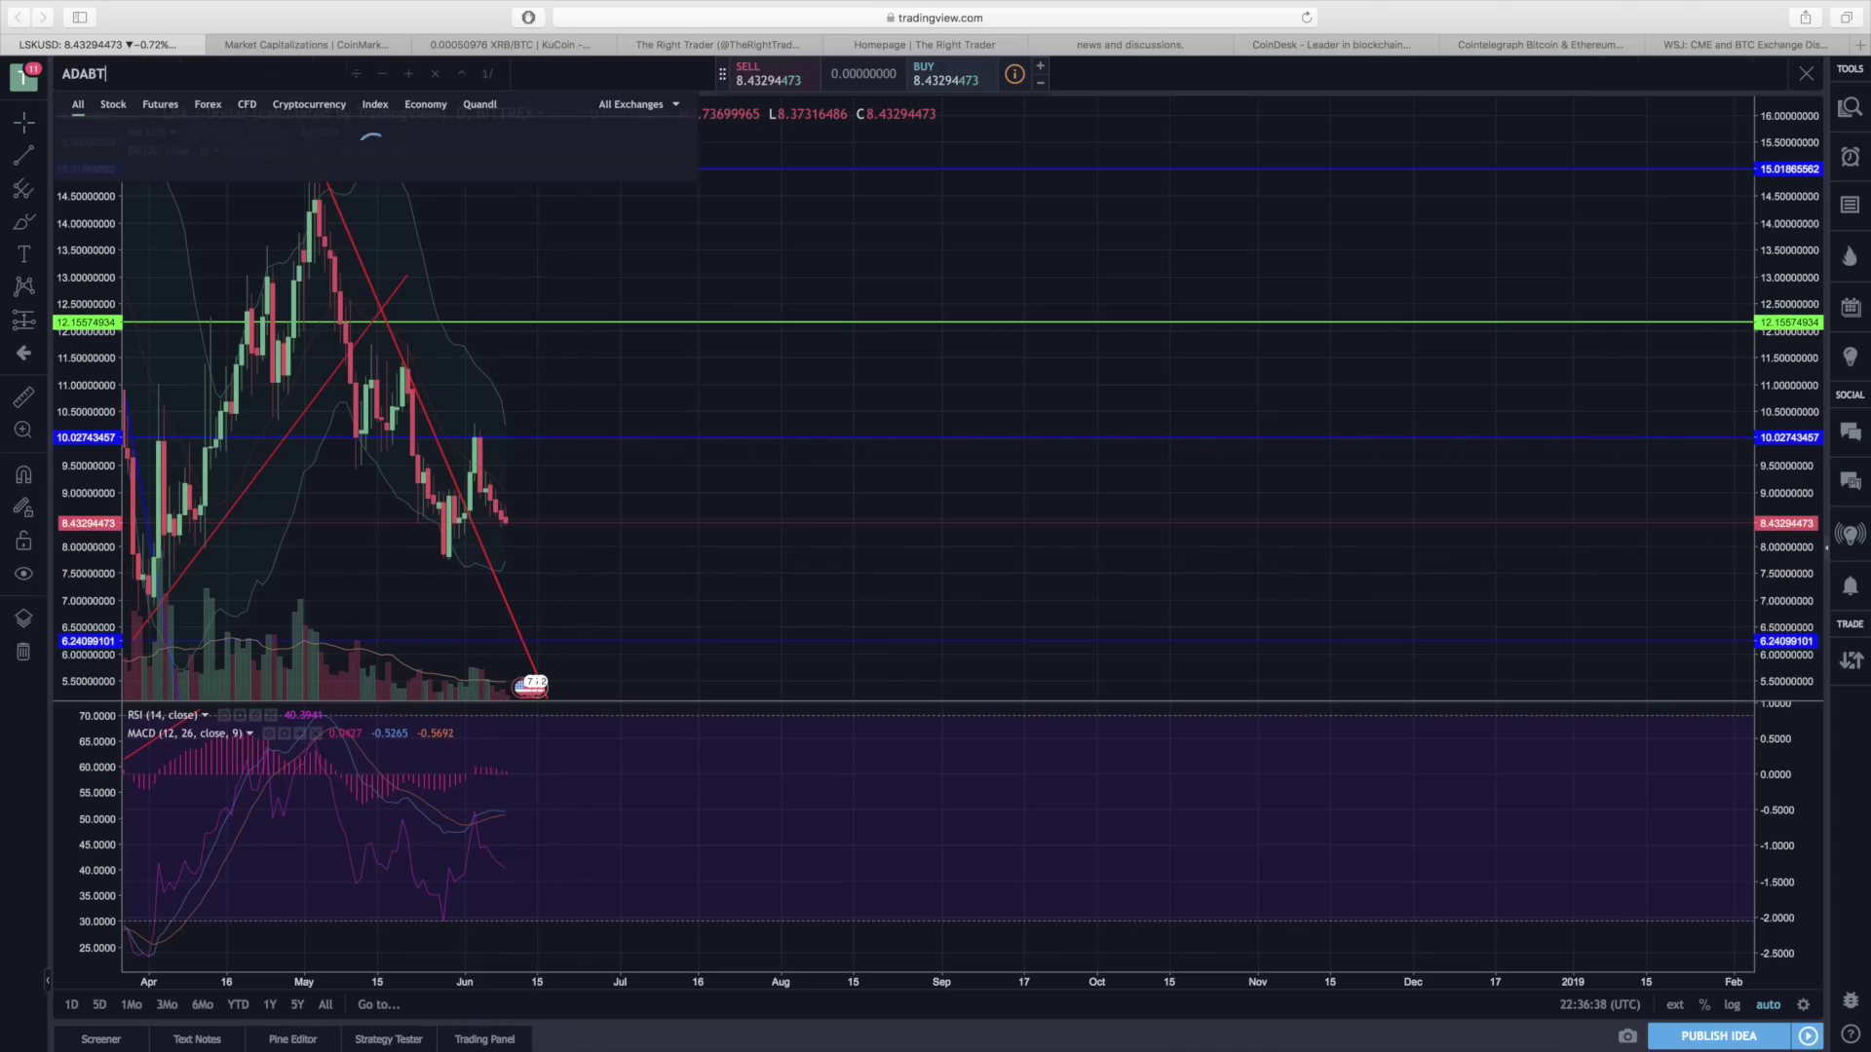
{"action": "type", "text": "C"}
{"action": "left_click", "coordinate": [292, 156]}
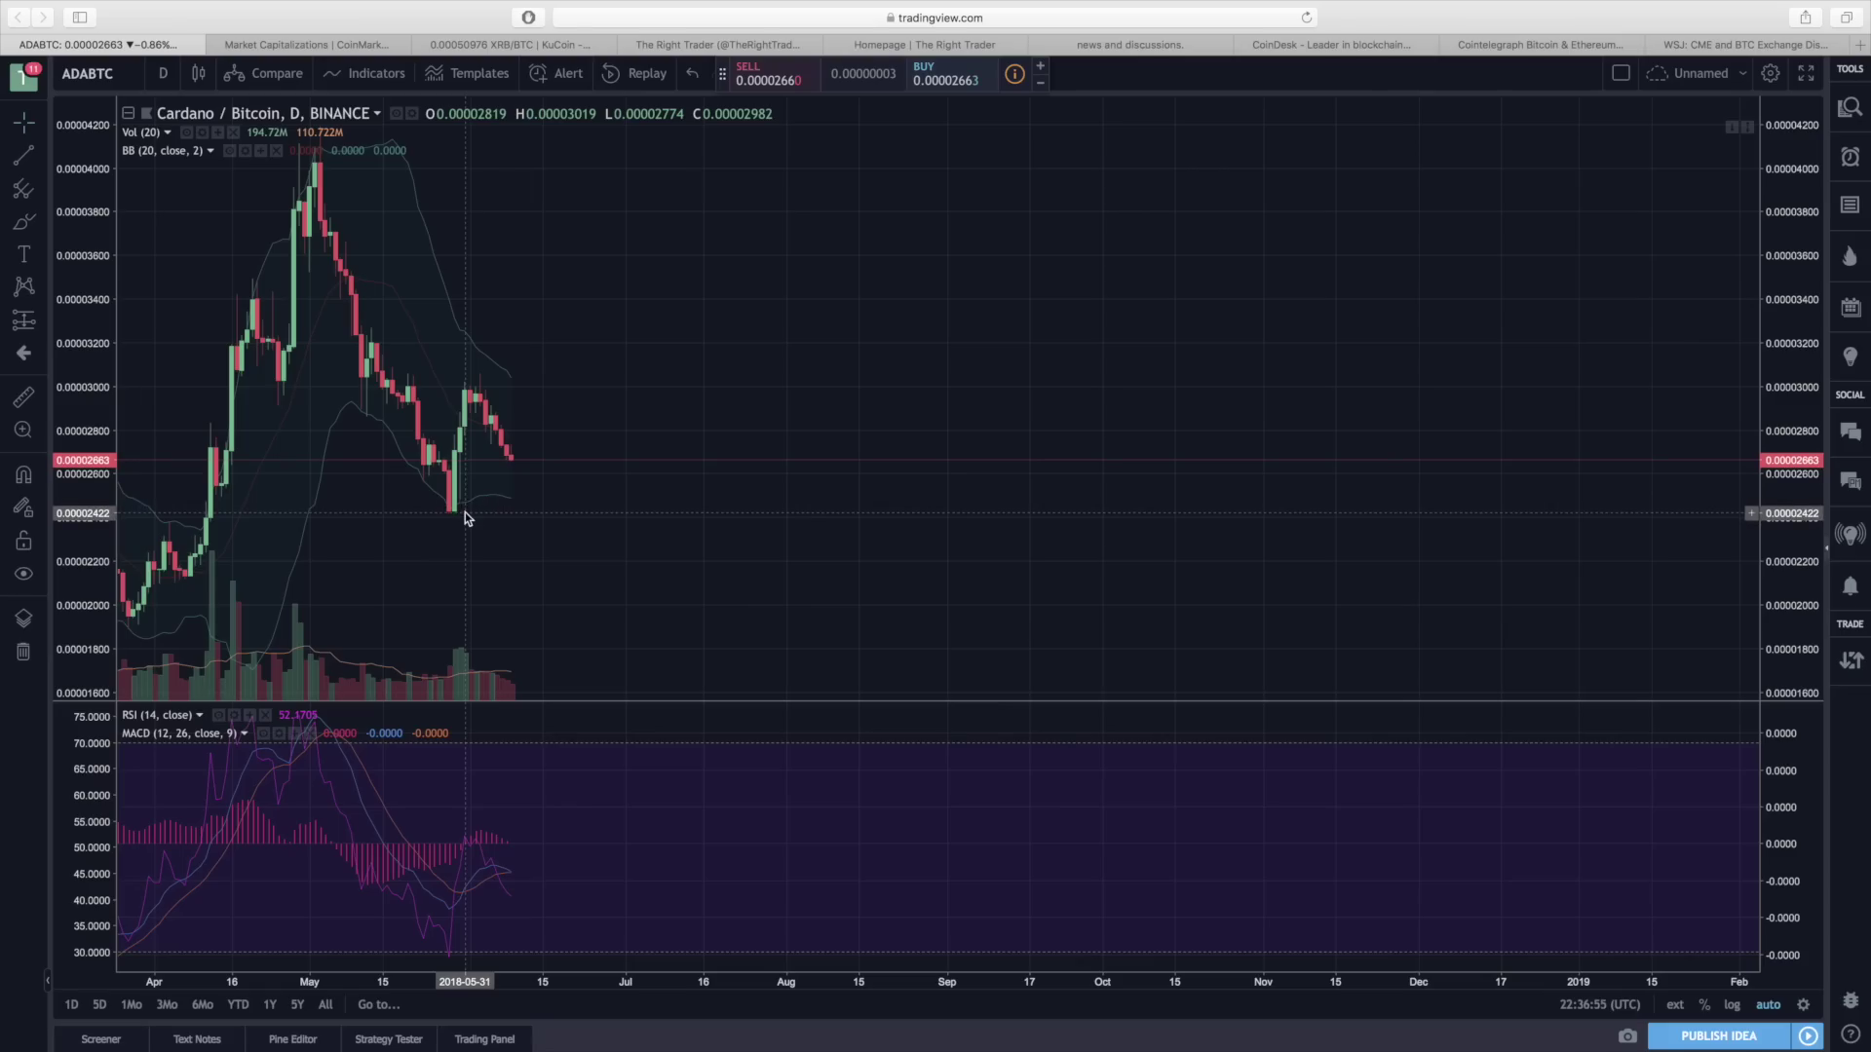
{"action": "left_click", "coordinate": [131, 66]}
- Load the Bitfinex IOTA / Dollar daily chart and nudge its green line to 1.4763
{"action": "key", "text": "BackSpace"}
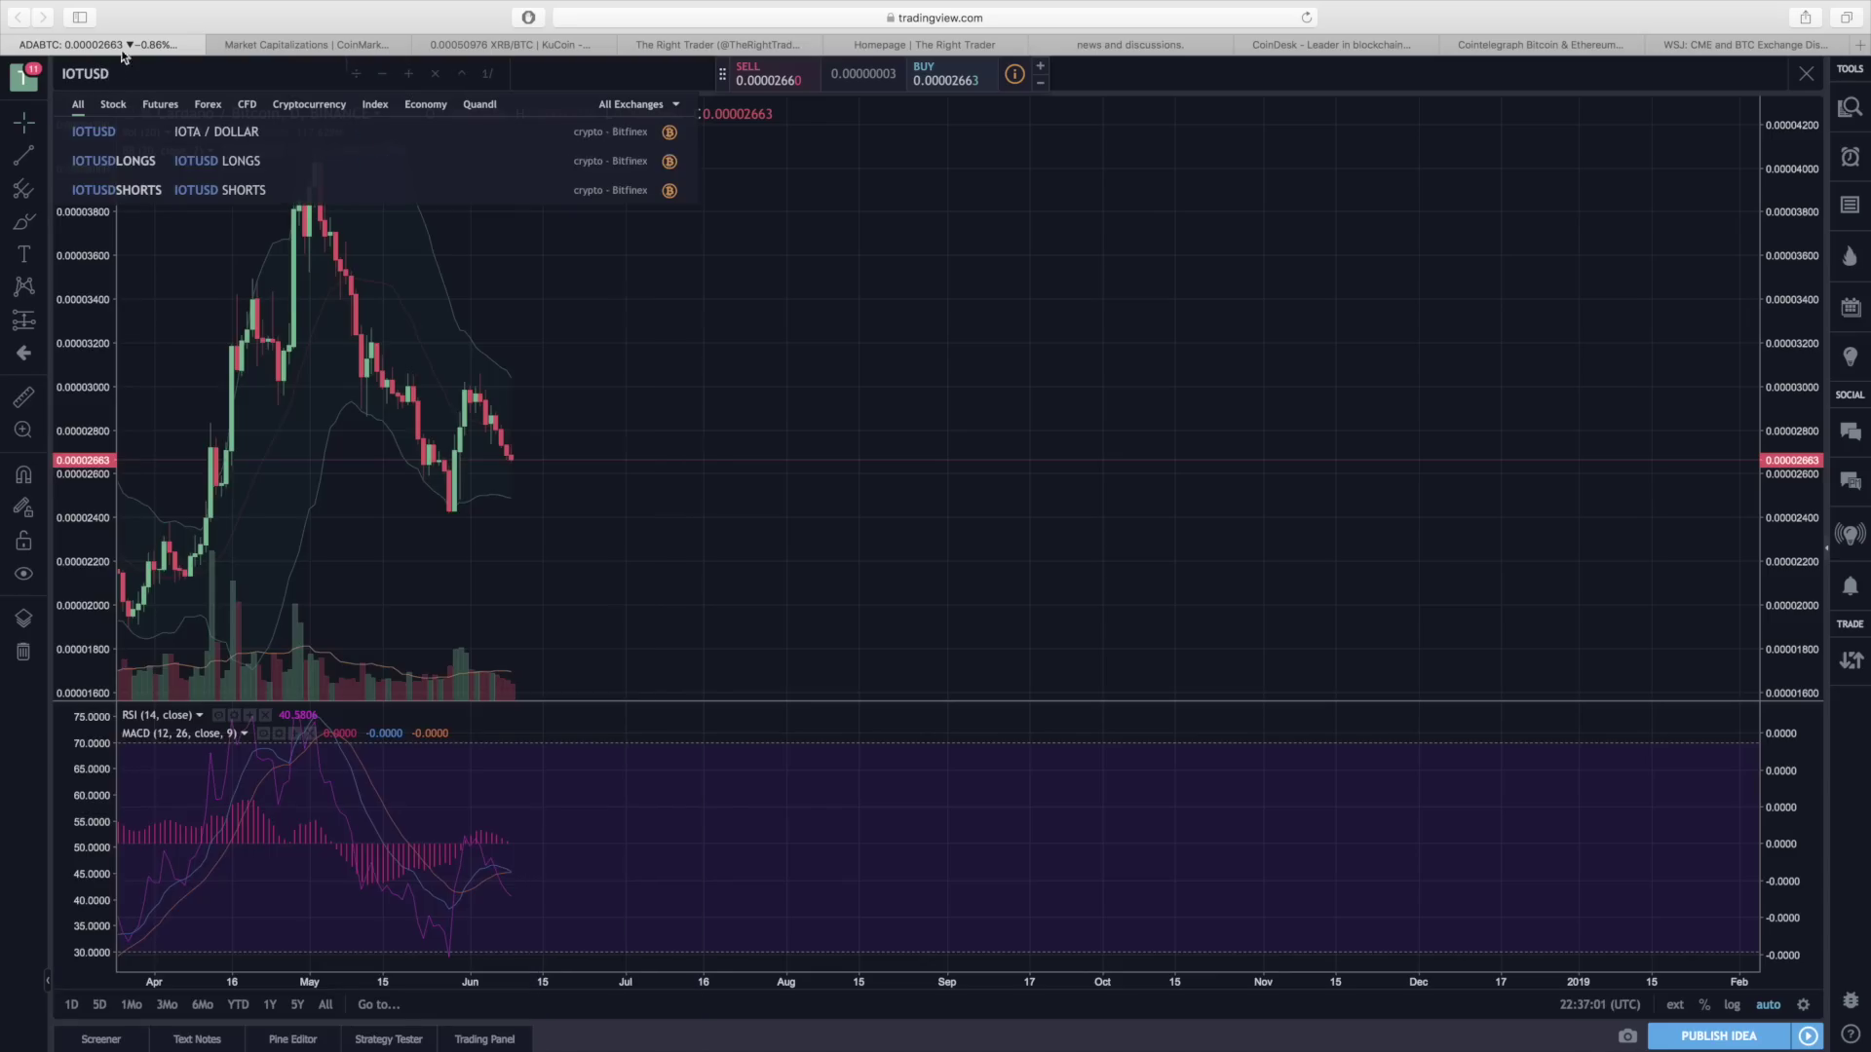
{"action": "left_click", "coordinate": [167, 135]}
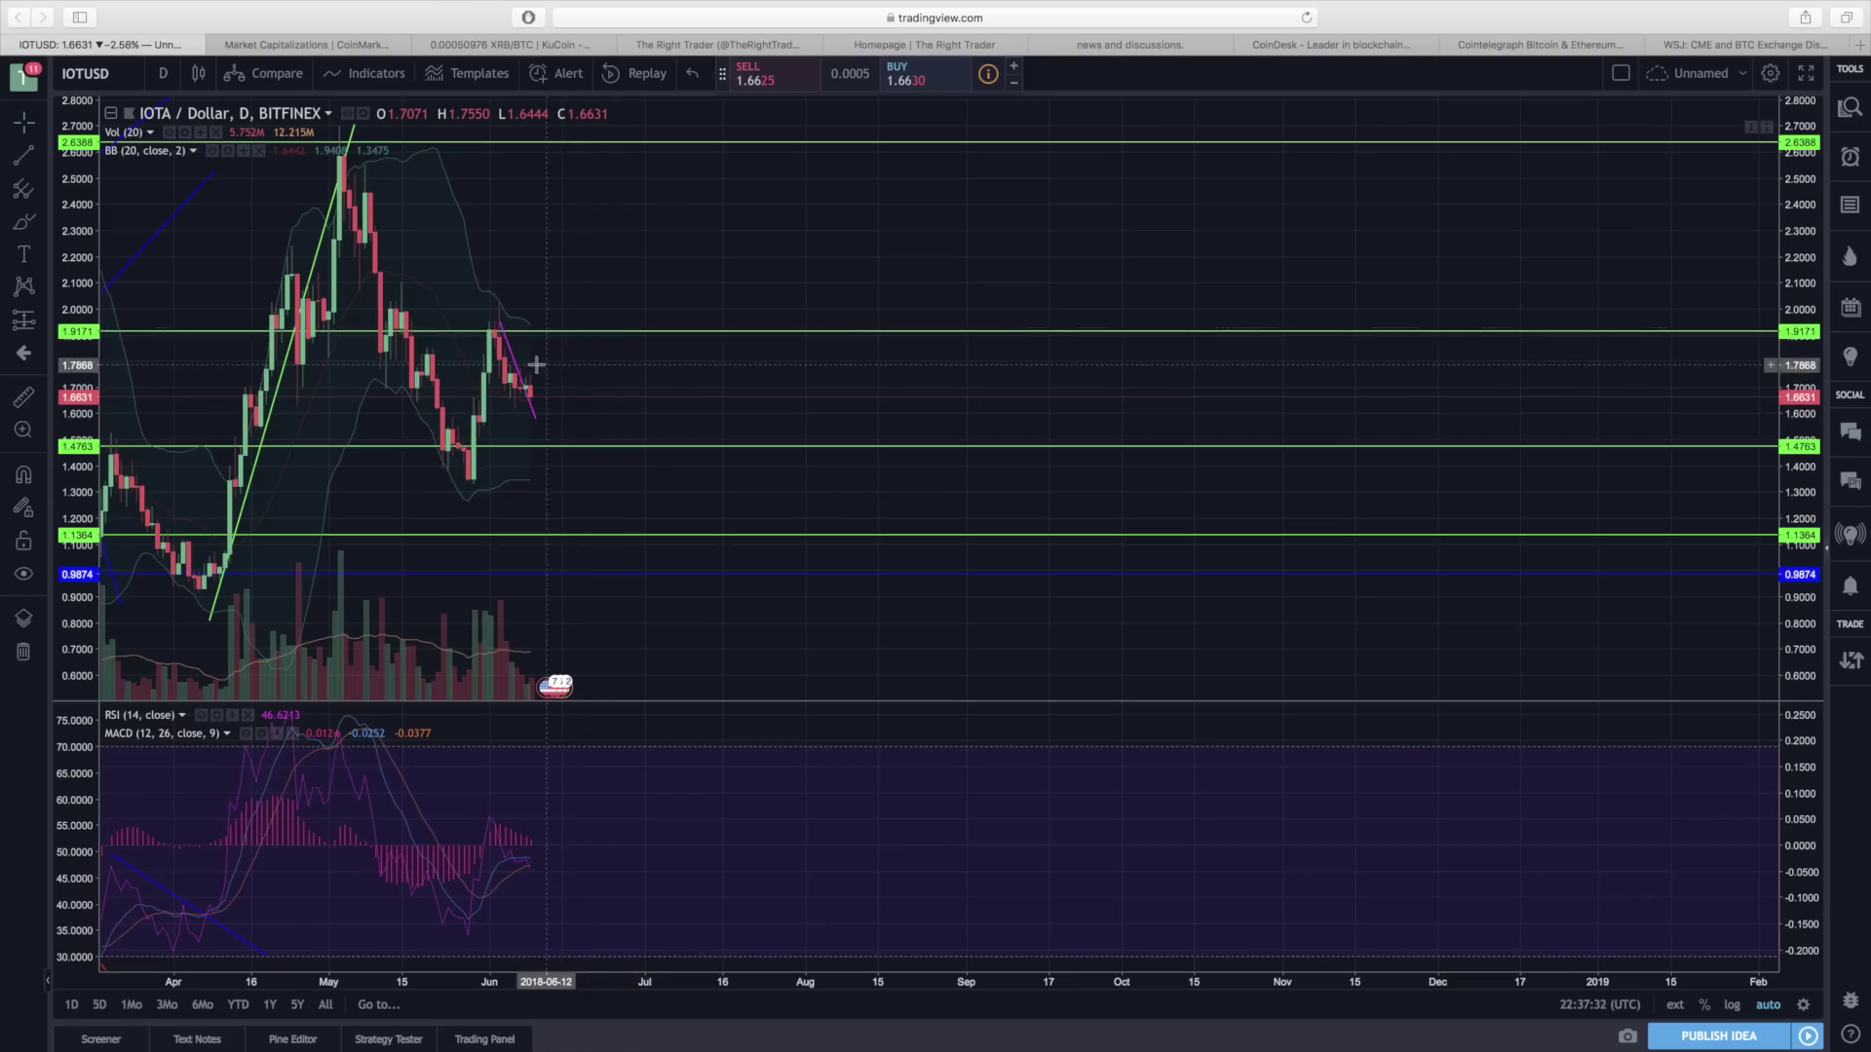
{"action": "left_click", "coordinate": [572, 448]}
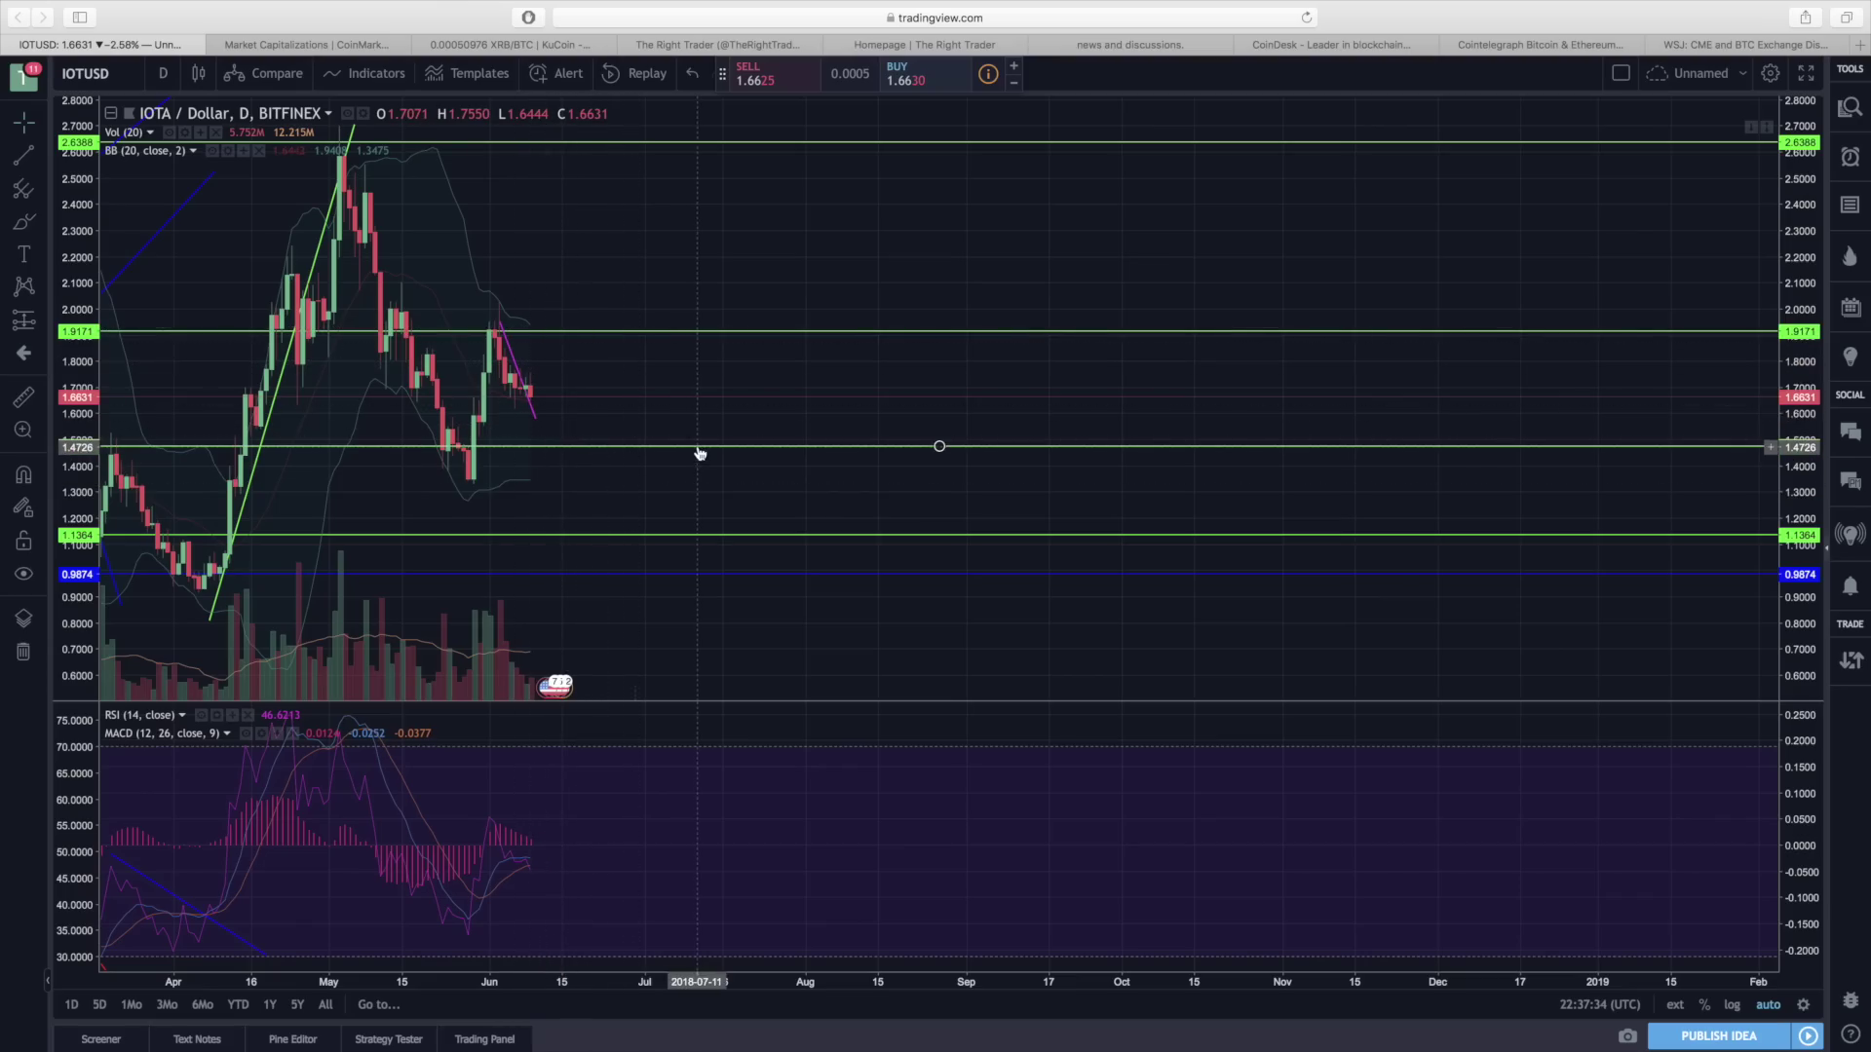
{"action": "left_click_drag", "start_coordinate": [699, 453], "coordinate": [698, 452]}
{"action": "left_click", "coordinate": [731, 427]}
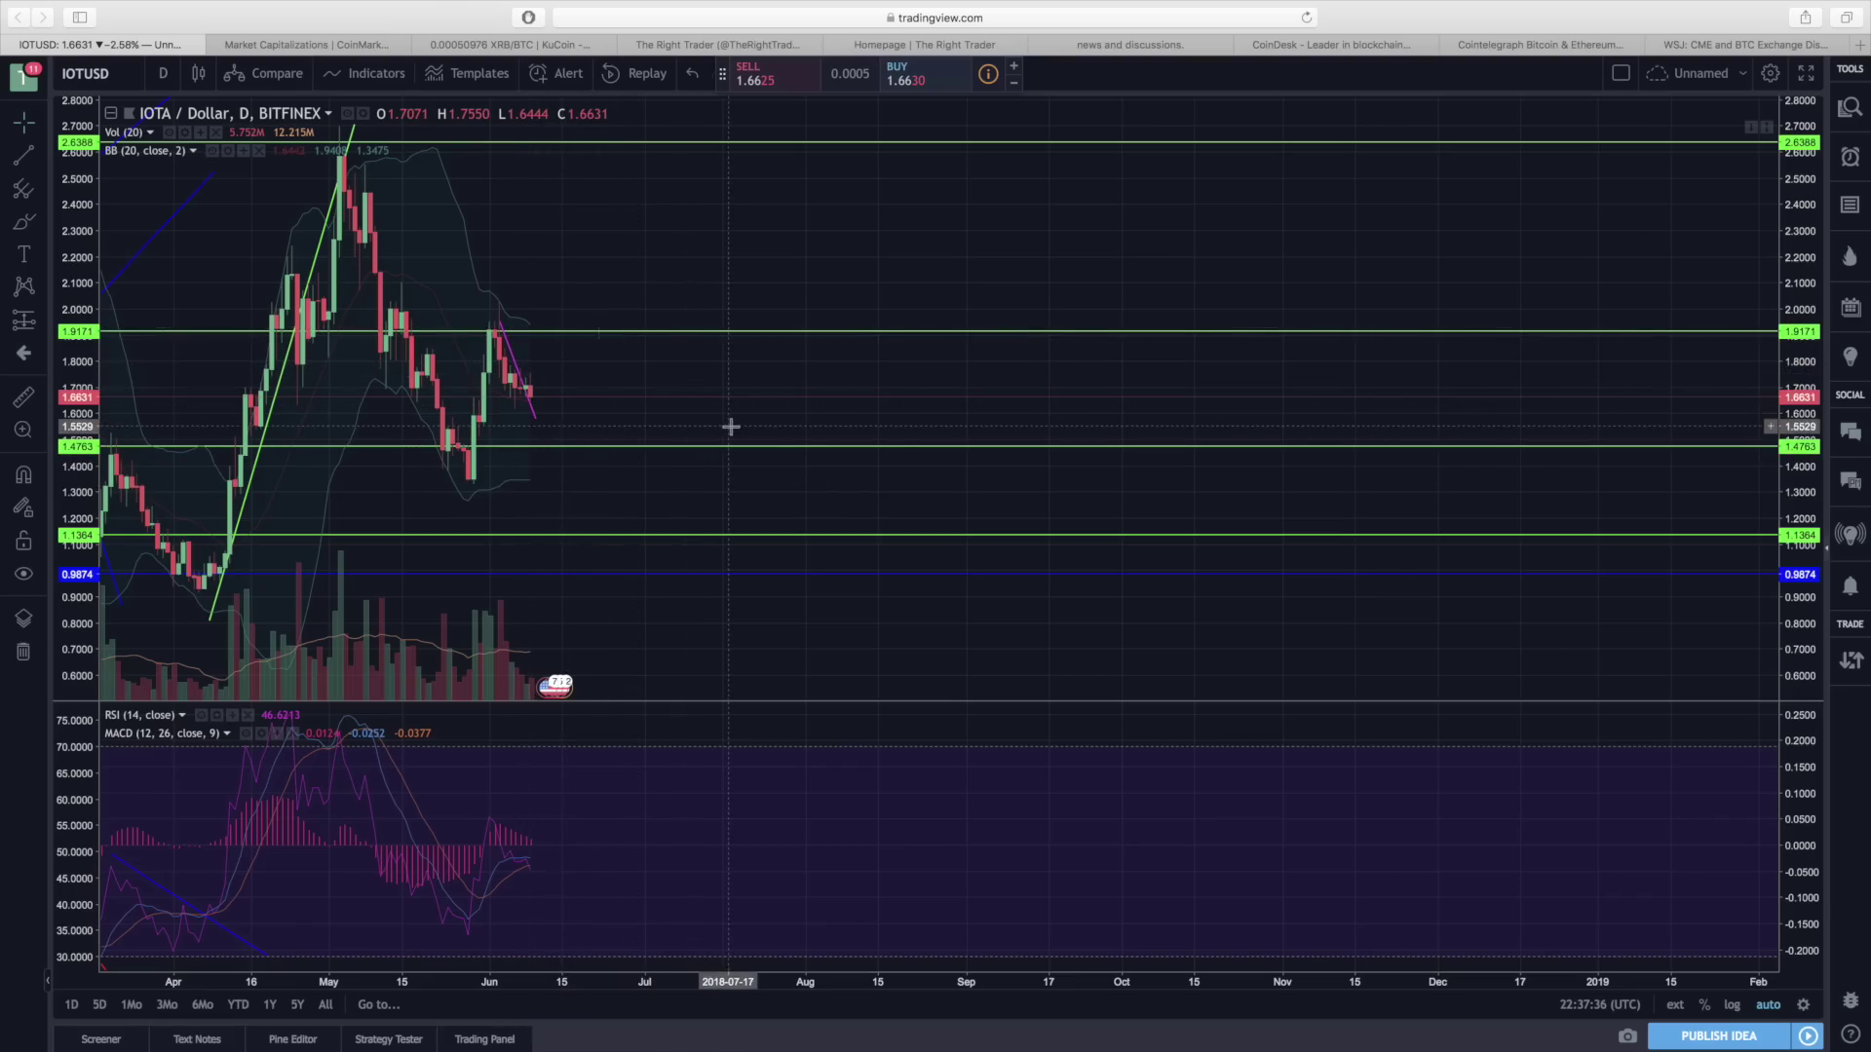